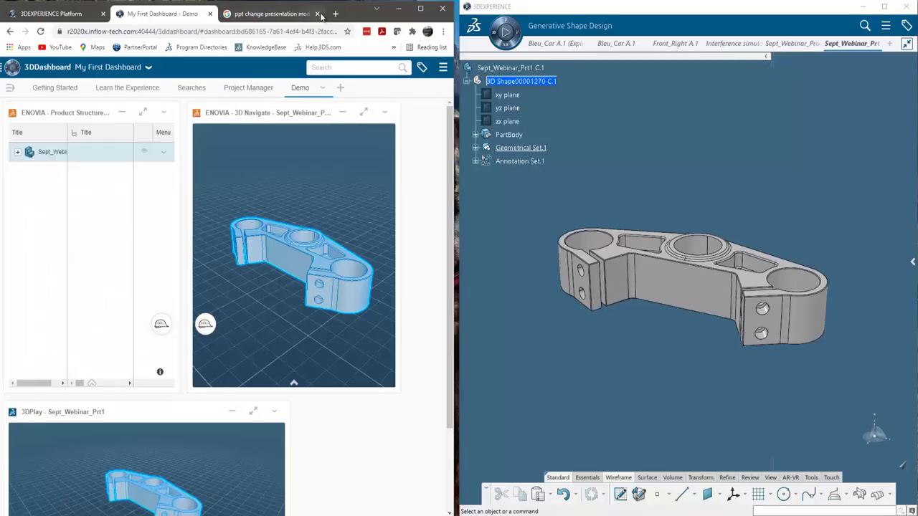
# Close the browser tab with the presentation web search and maximize the 3DDashboard browser window.
pyautogui.click(317, 15)
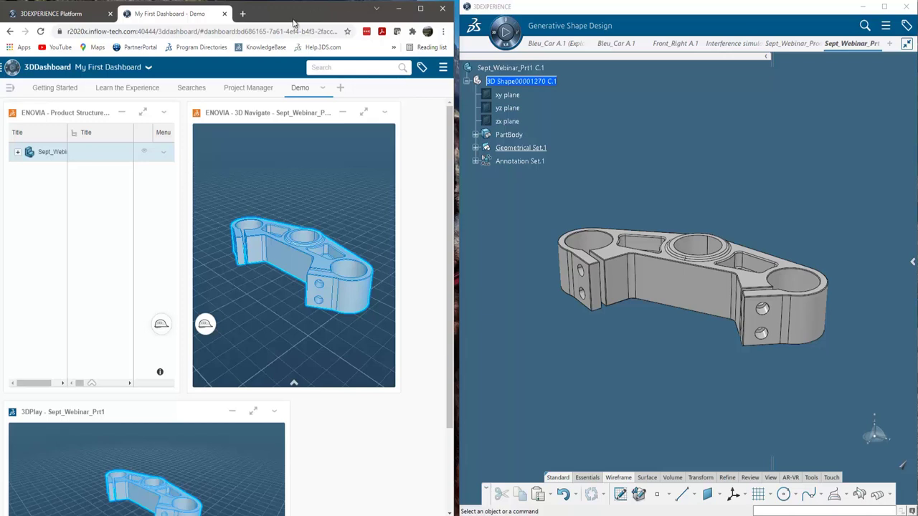
pyautogui.click(667, 12)
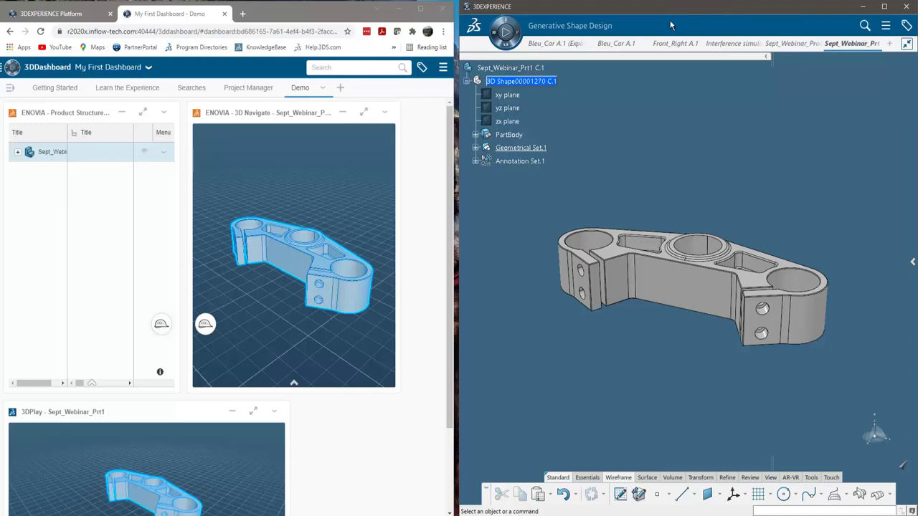
pyautogui.click(298, 16)
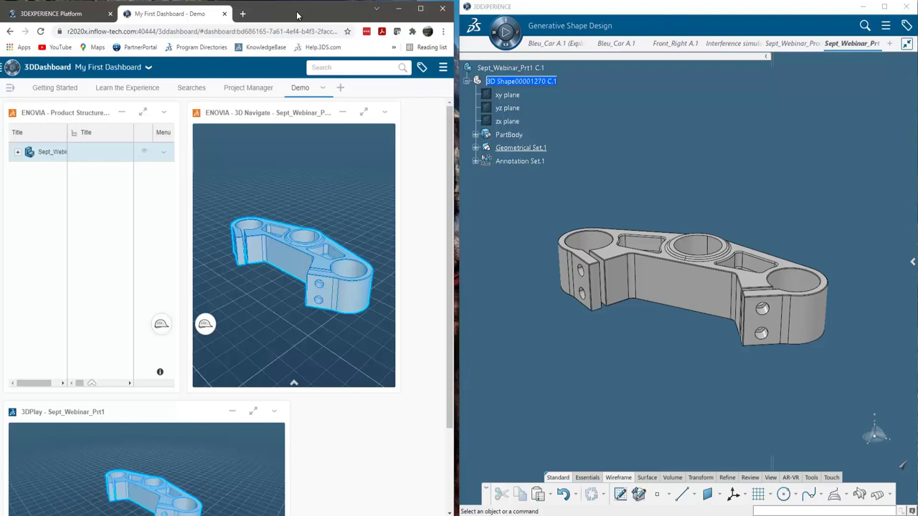
pyautogui.click(519, 17)
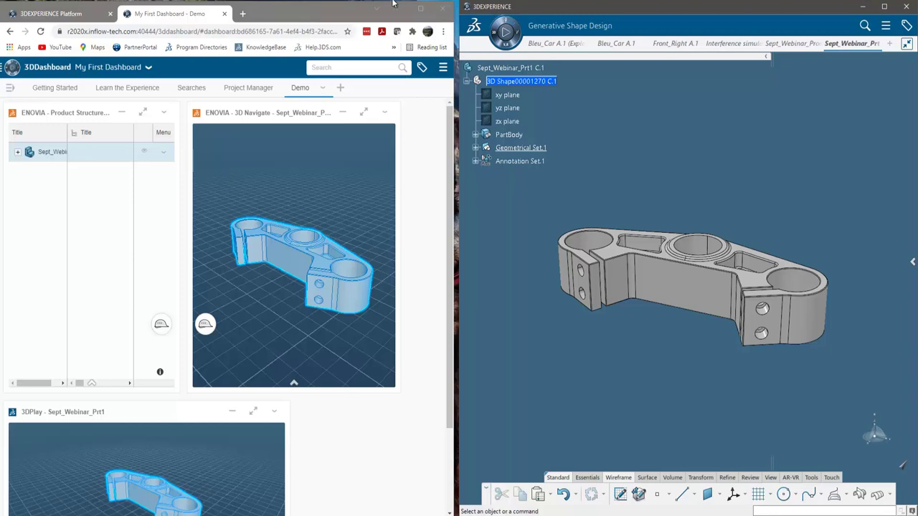
pyautogui.click(285, 16)
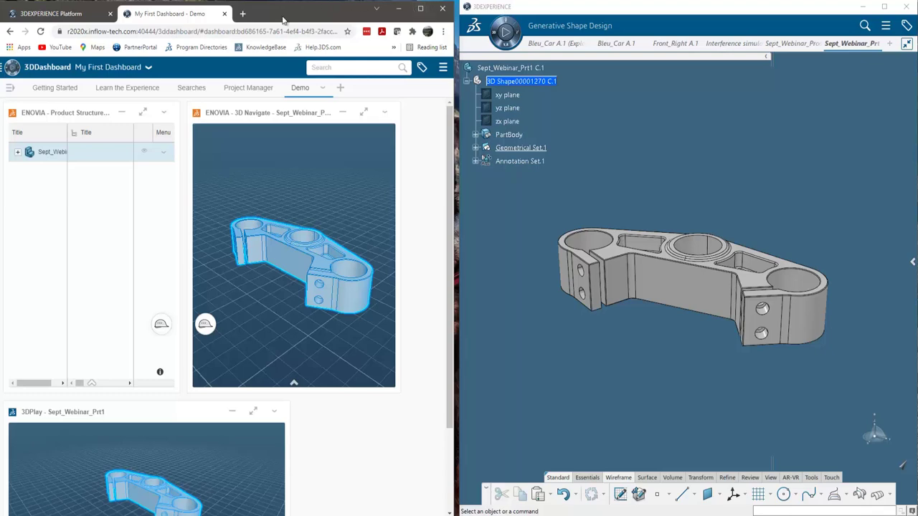
pyautogui.click(429, 8)
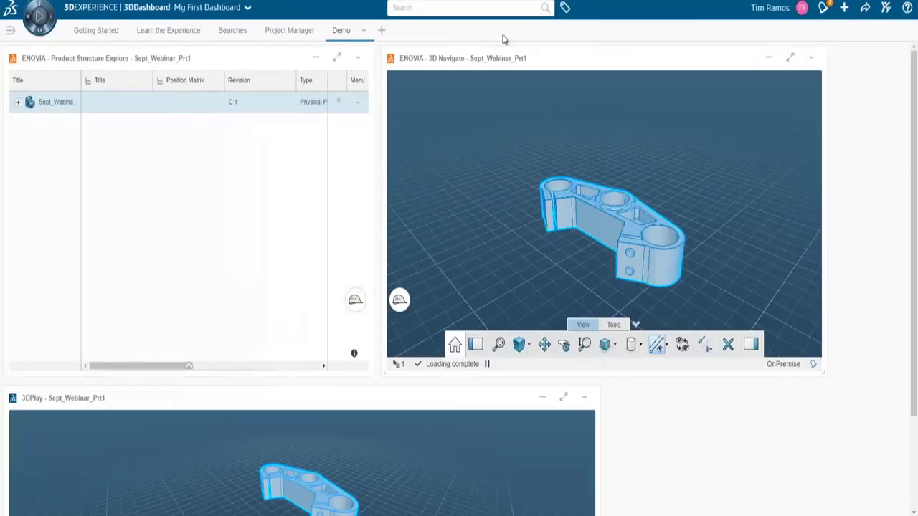
# Delete the existing Demo tab from My First Dashboard and add a new empty tab named Demo.
pyautogui.click(365, 32)
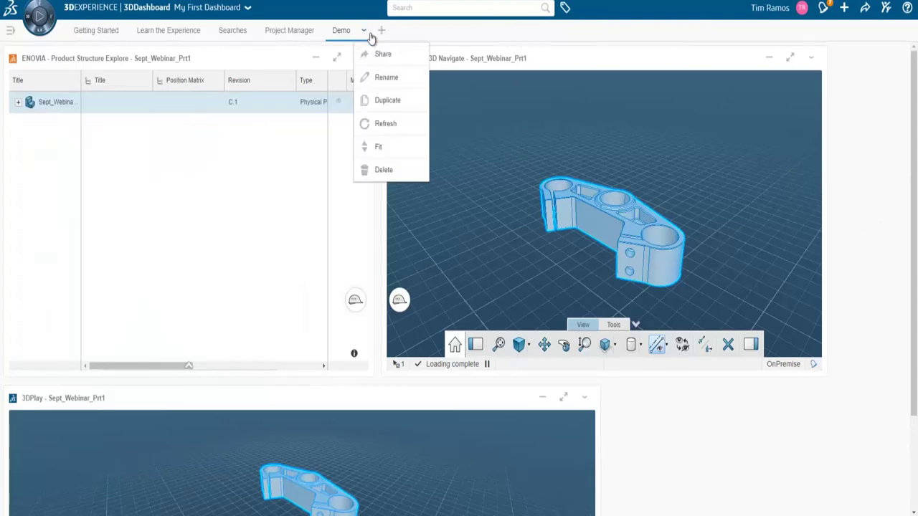
pyautogui.click(385, 172)
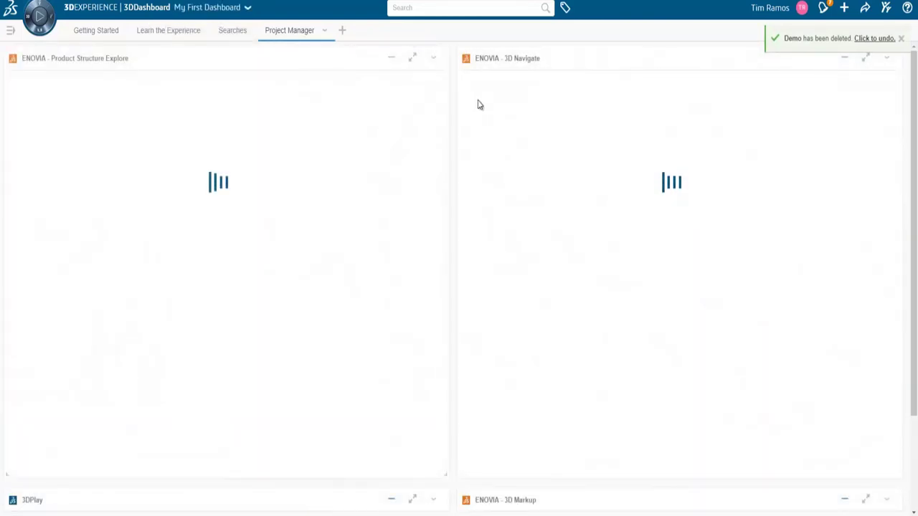
pyautogui.click(342, 33)
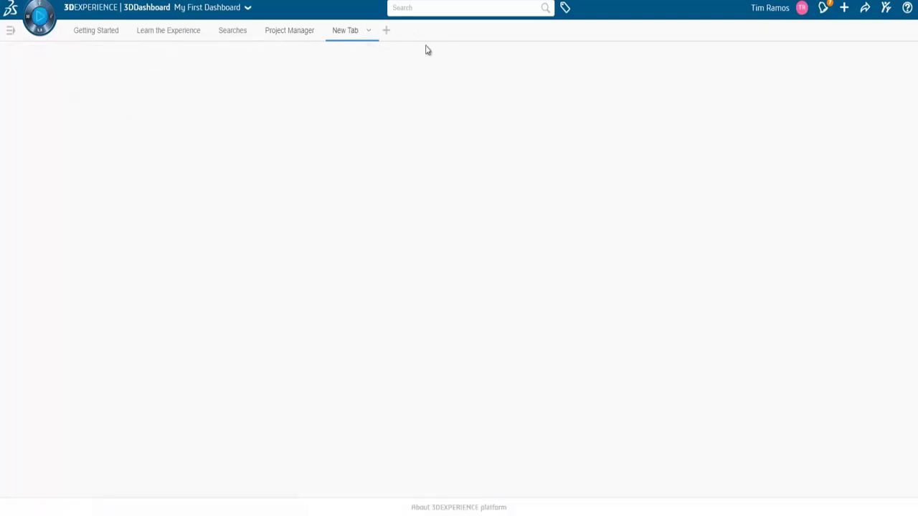
pyautogui.click(370, 31)
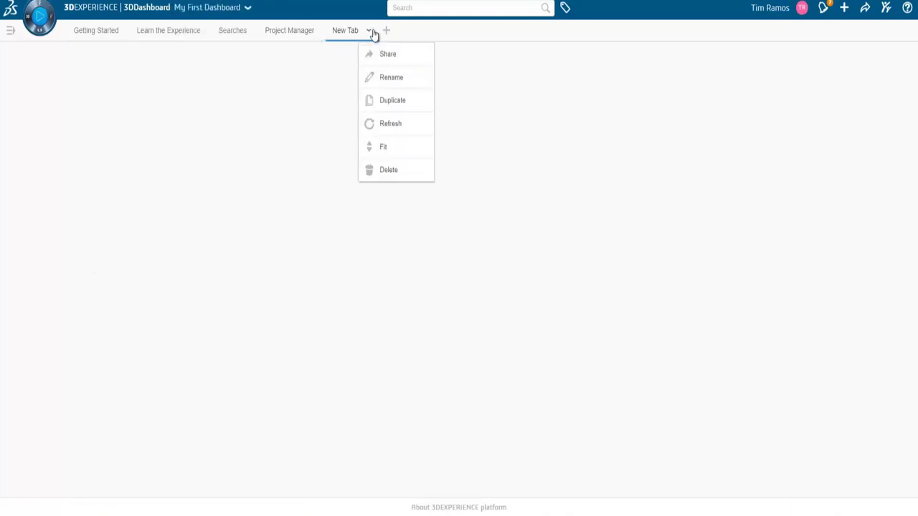
pyautogui.click(397, 77)
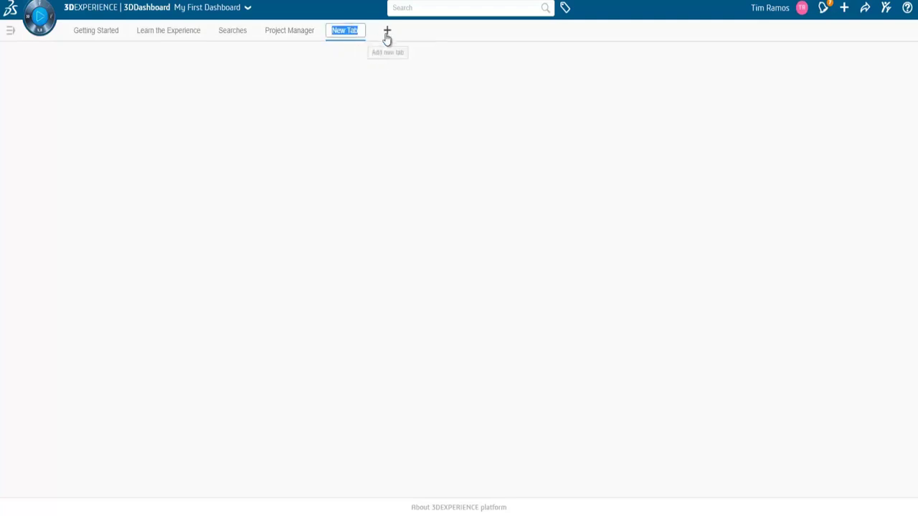
pyautogui.write('Demo')
pyautogui.press('Return')
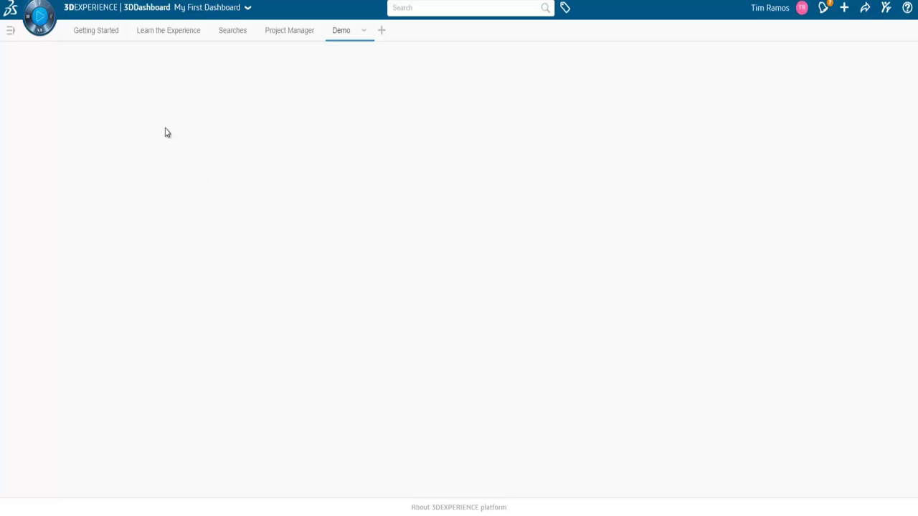
# Add the Product Explorer app from My Social And Collaborative Apps to the first slot of the Demo tab.
pyautogui.click(54, 8)
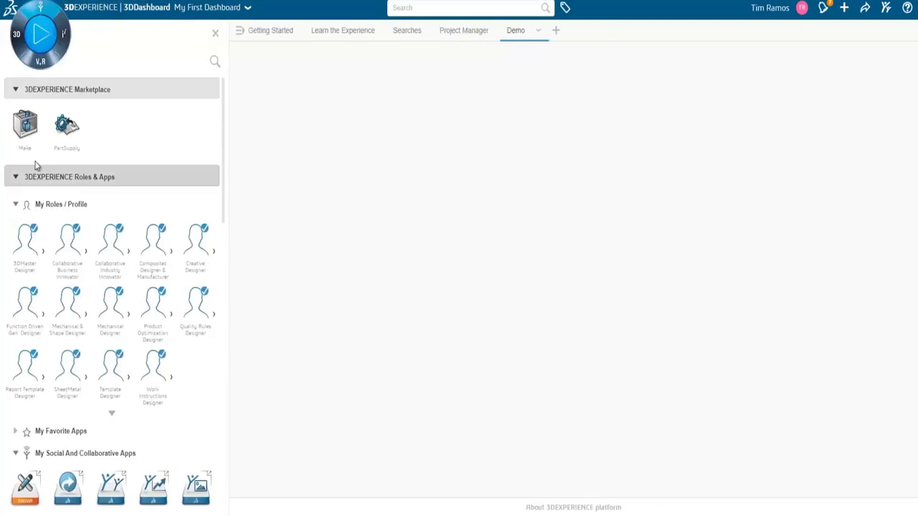
pyautogui.scroll(-5, 153, 358)
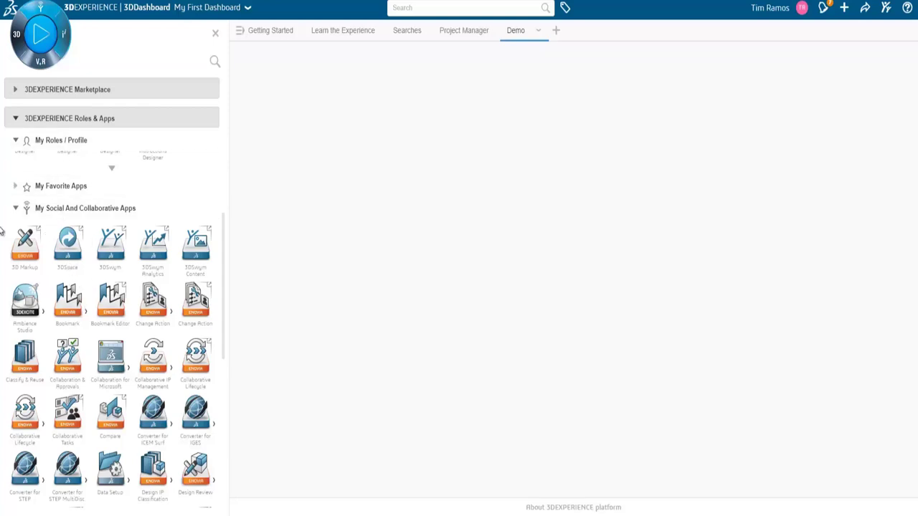
pyautogui.scroll(-5, 131, 301)
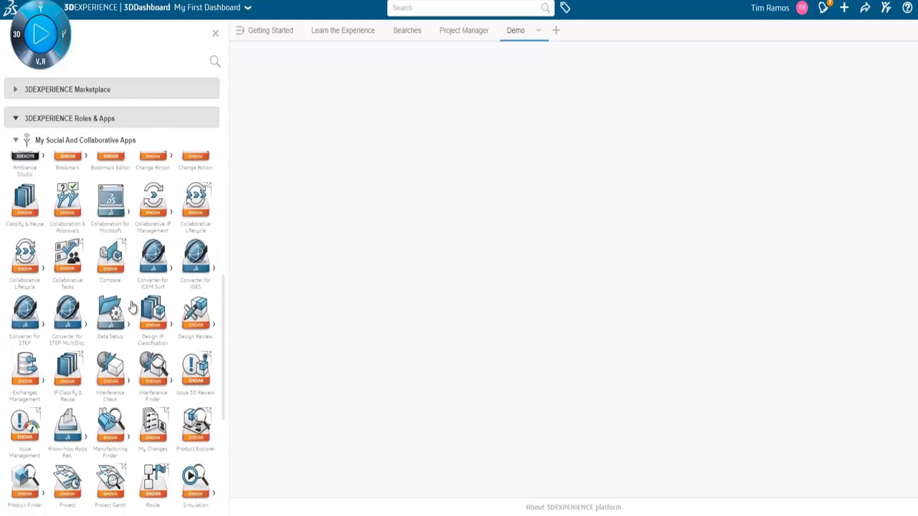
pyautogui.moveTo(206, 378); pyautogui.dragTo(318, 185)
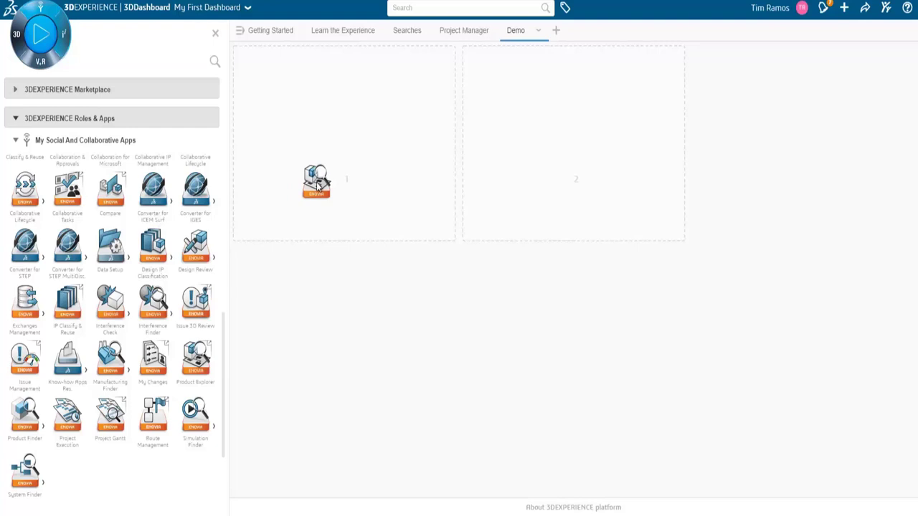
pyautogui.moveTo(319, 185); pyautogui.dragTo(318, 181)
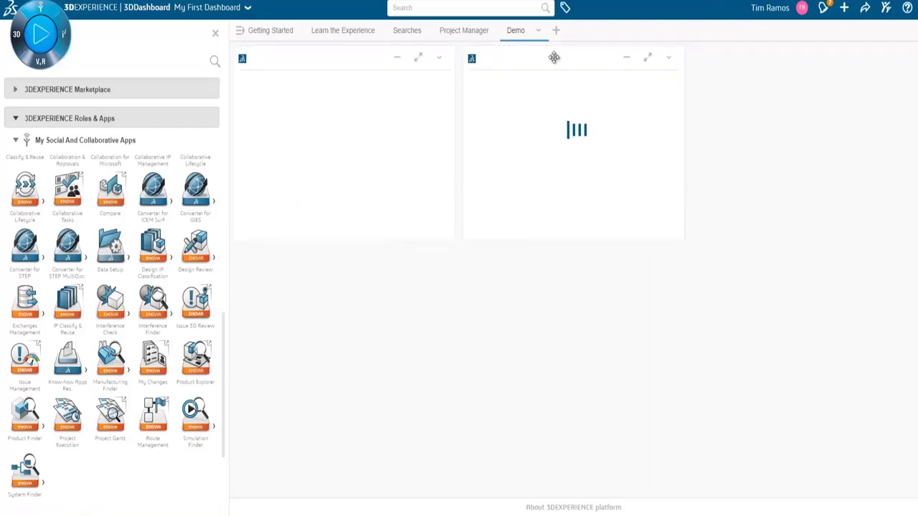
pyautogui.click(215, 33)
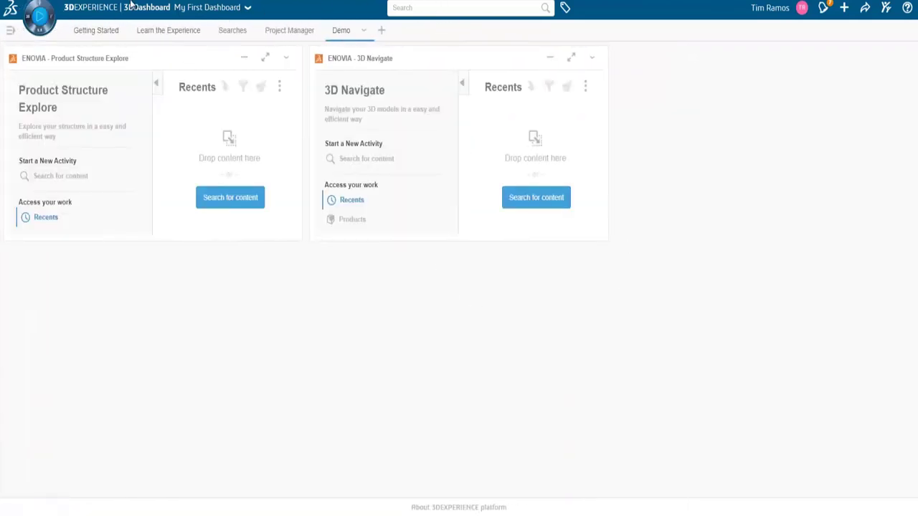
pyautogui.click(44, 12)
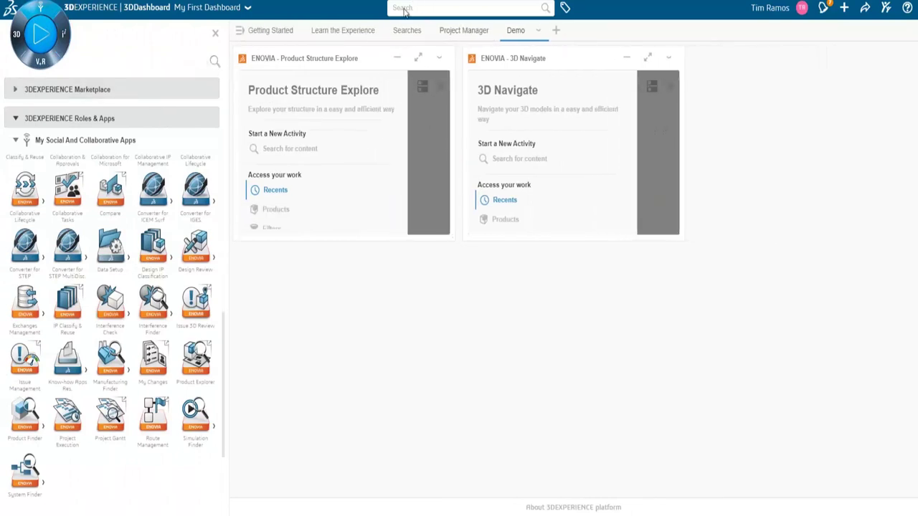
pyautogui.click(215, 35)
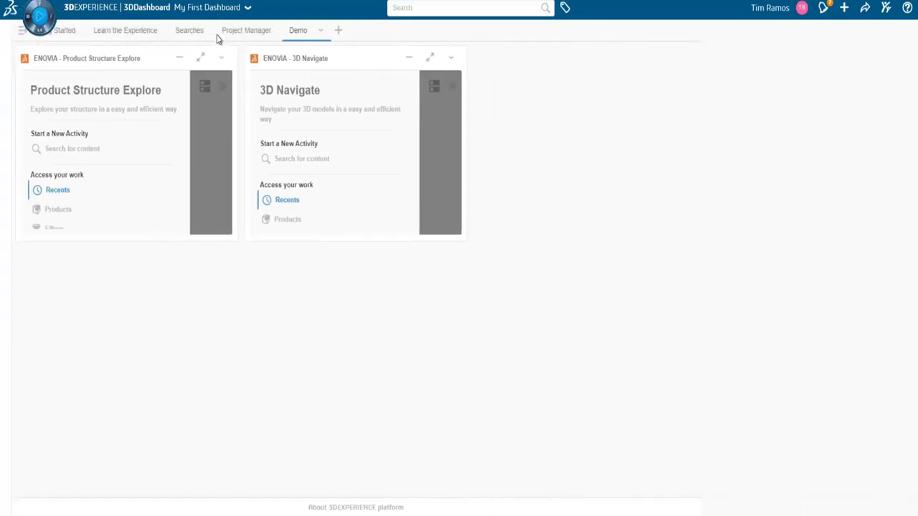
pyautogui.click(450, 8)
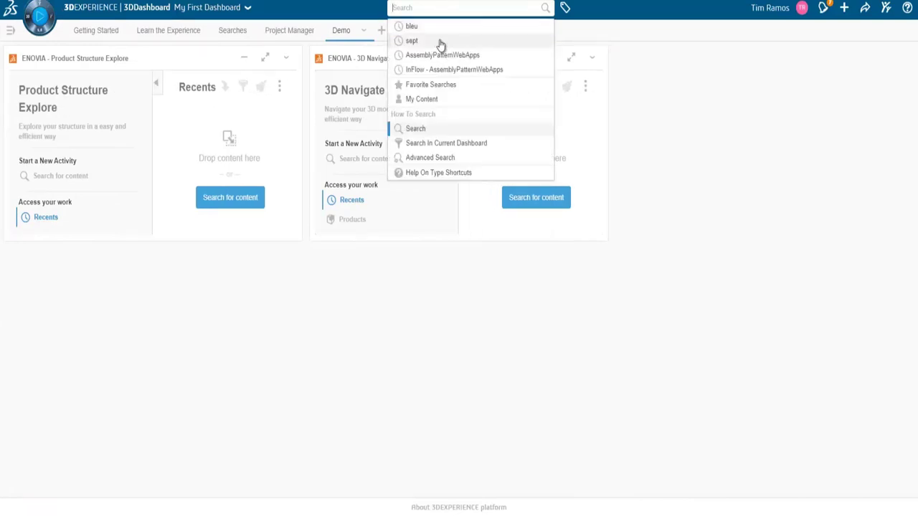
# Find and open the 3DSearch app, and run a search for "sept".
pyautogui.click(40, 10)
pyautogui.click(215, 63)
pyautogui.write('search')
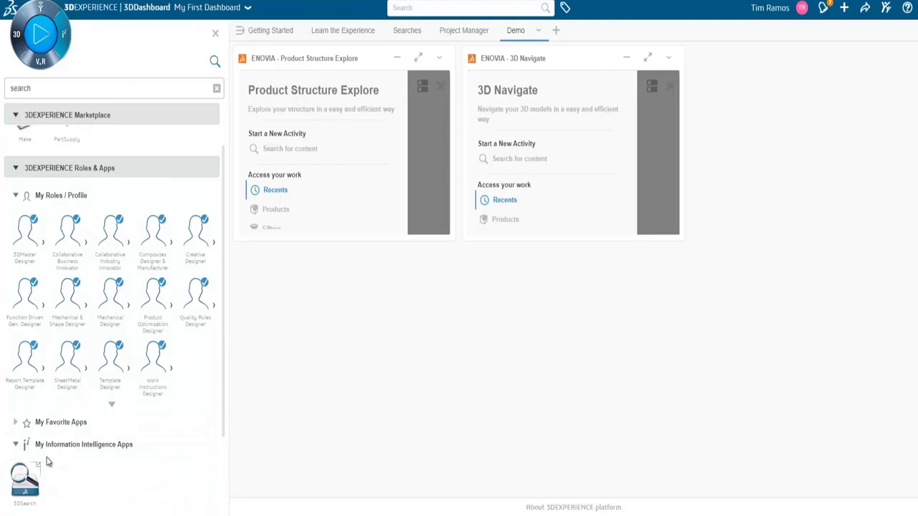
pyautogui.click(28, 476)
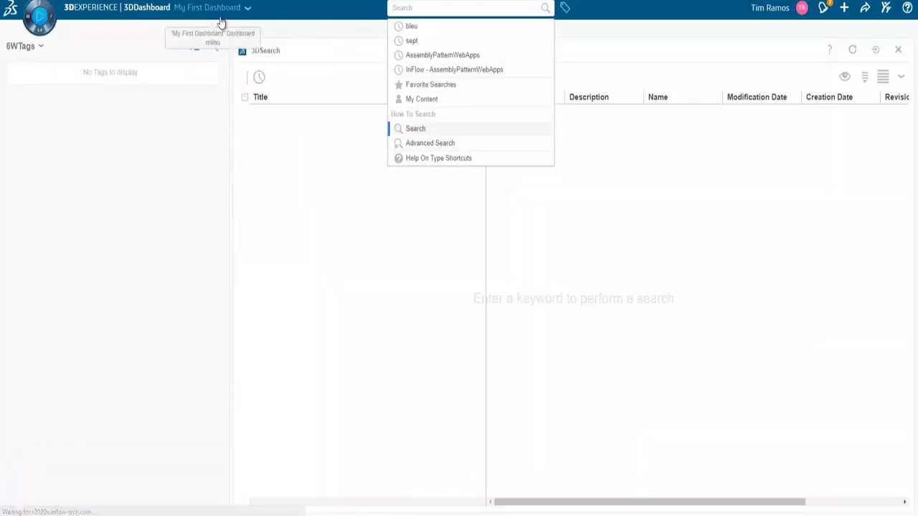
pyautogui.click(216, 34)
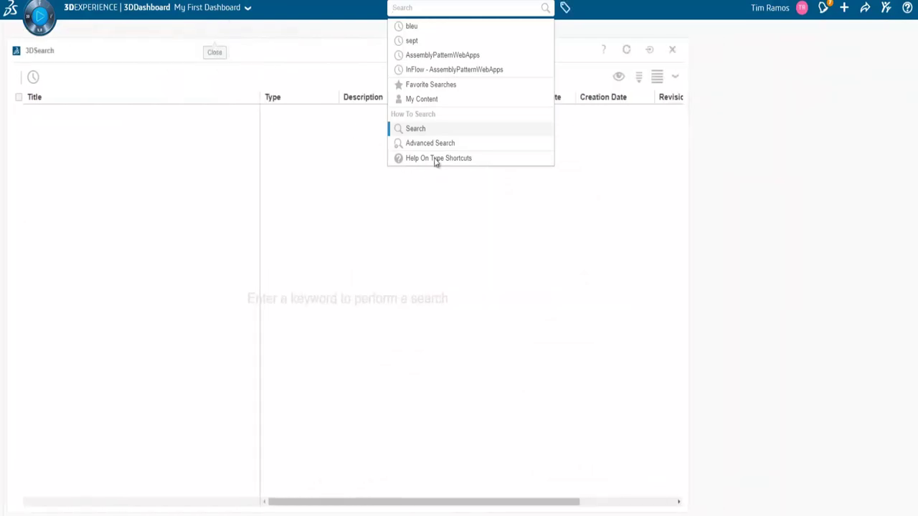
pyautogui.click(442, 8)
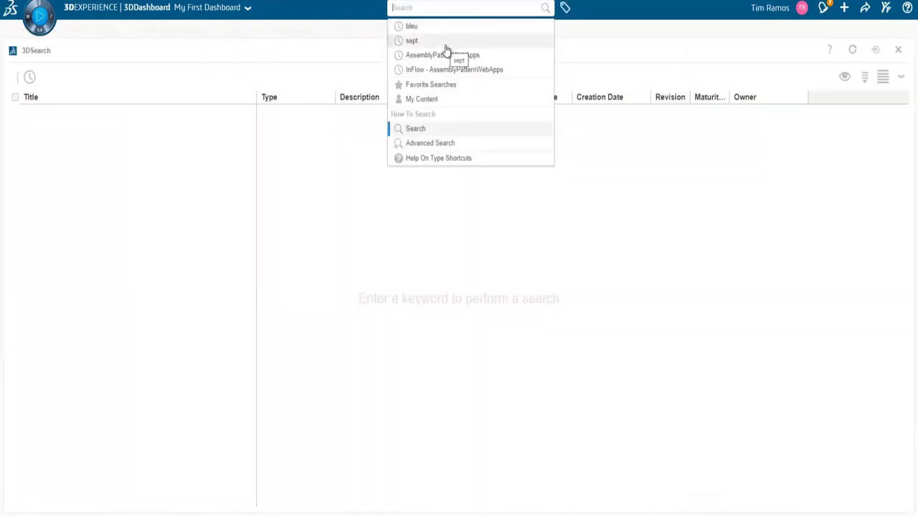
pyautogui.click(445, 42)
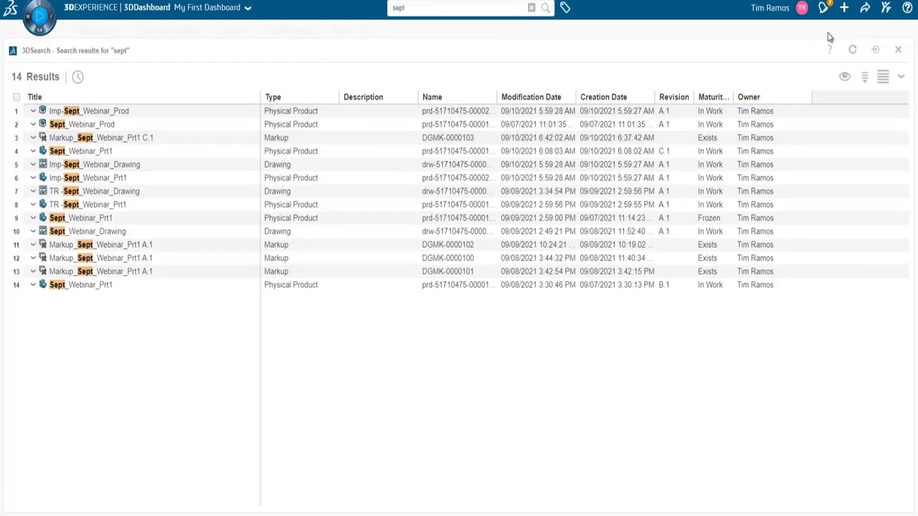
# Add the 3DSearch results as a widget on My First Dashboard's Demo tab, placed below Product Structure Explore and widened to span both upper widgets.
pyautogui.click(876, 51)
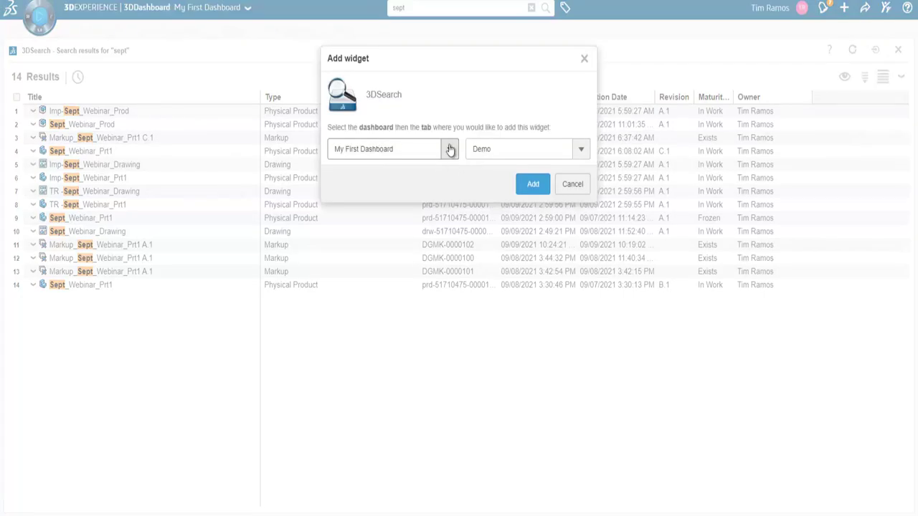
pyautogui.click(578, 149)
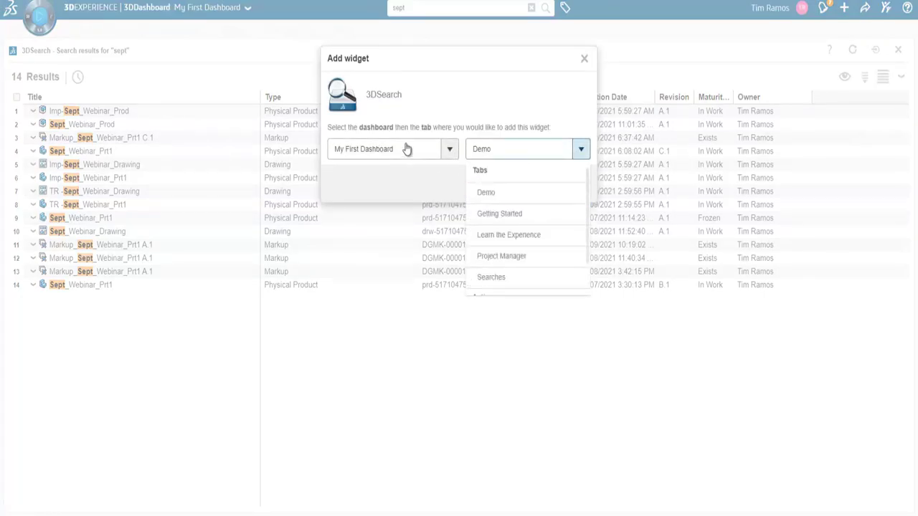
pyautogui.click(411, 183)
pyautogui.click(533, 184)
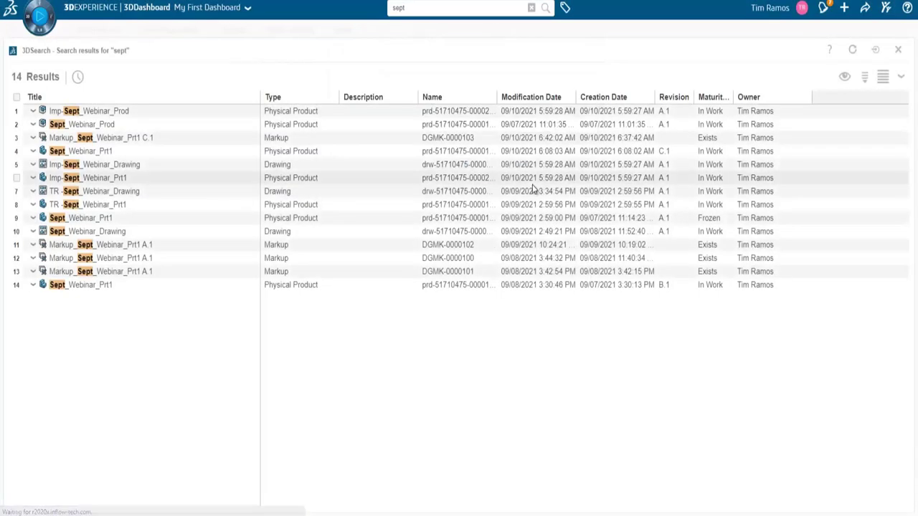
pyautogui.moveTo(67, 59); pyautogui.dragTo(75, 286)
pyautogui.moveTo(304, 312); pyautogui.dragTo(600, 280)
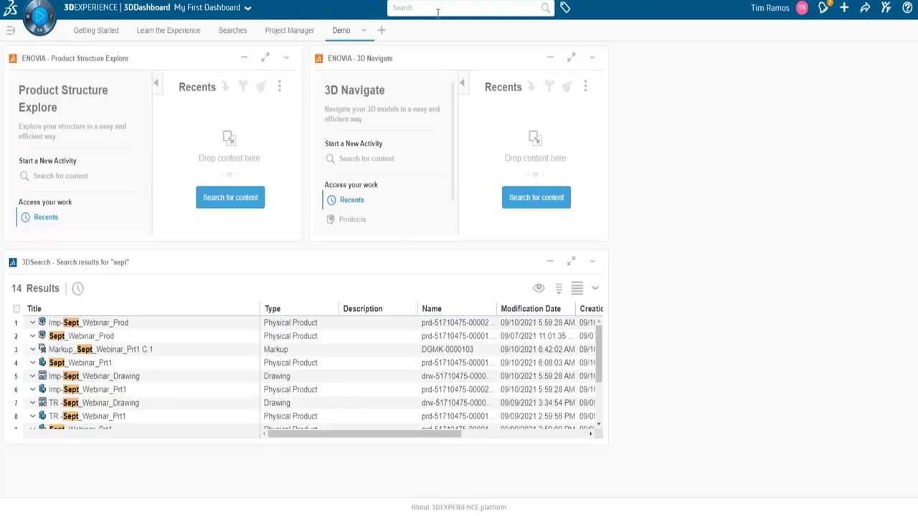
# Load Imp-Sept_Webinar_Prt1 from the "sept" results into Product Structure Explore, and add Bleu_Car from a search for "bleu".
pyautogui.click(60, 391)
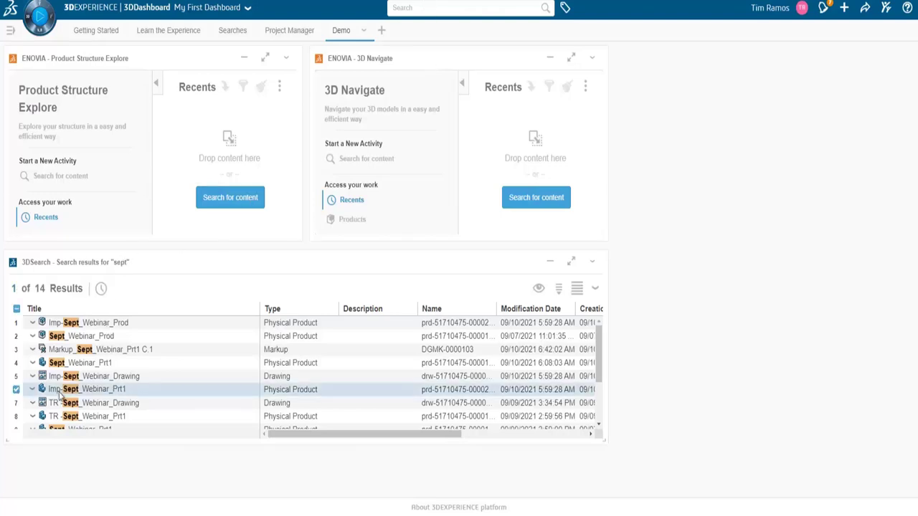
pyautogui.moveTo(60, 396); pyautogui.dragTo(138, 159)
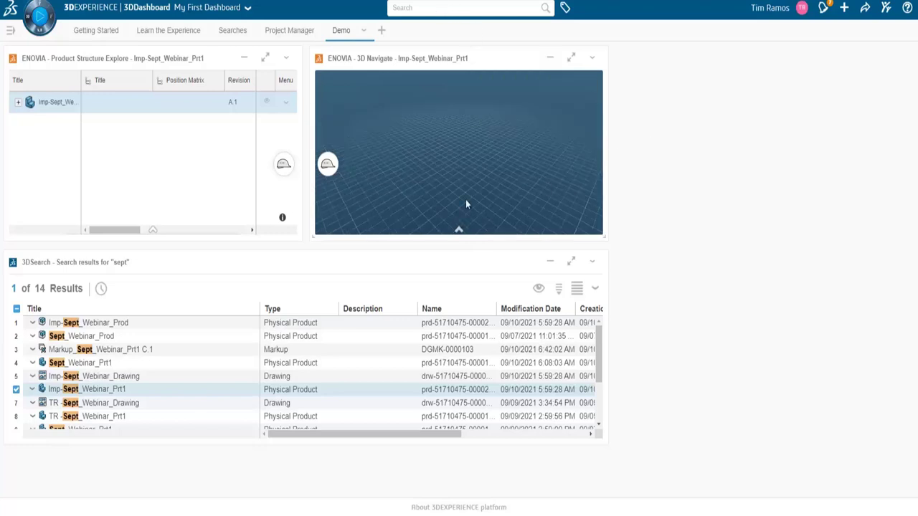
pyautogui.click(428, 9)
pyautogui.click(445, 40)
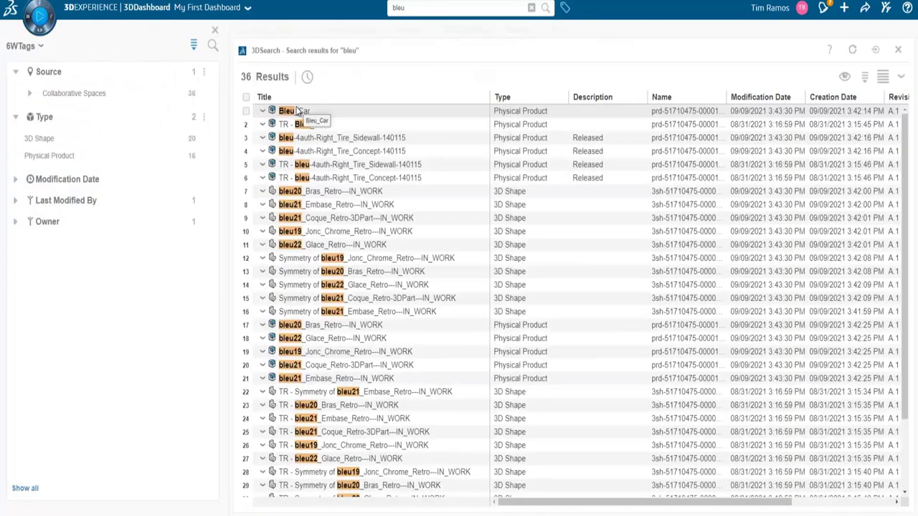
pyautogui.moveTo(292, 114); pyautogui.dragTo(162, 170)
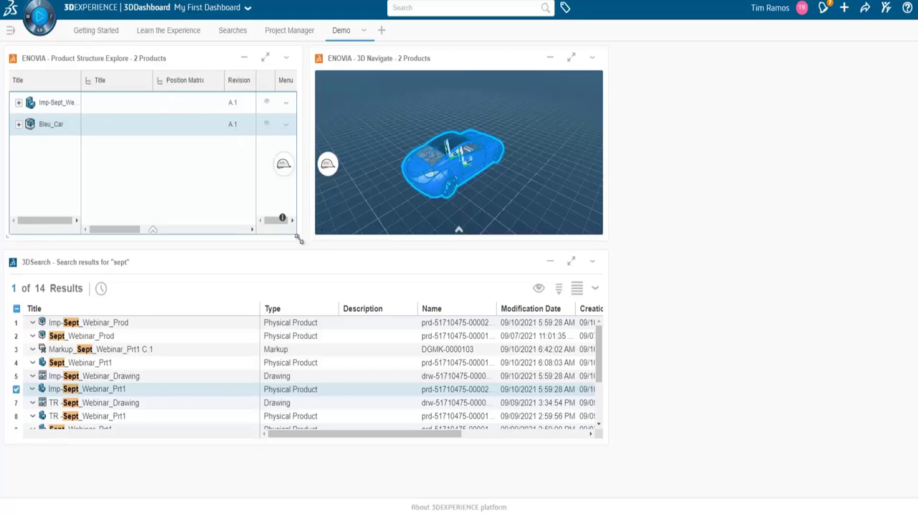
# Enlarge the Product Structure Explore widget, then place 3D Navigate beside it and enlarge it to match the height.
pyautogui.moveTo(299, 240); pyautogui.dragTo(371, 386)
pyautogui.moveTo(440, 397); pyautogui.dragTo(530, 65)
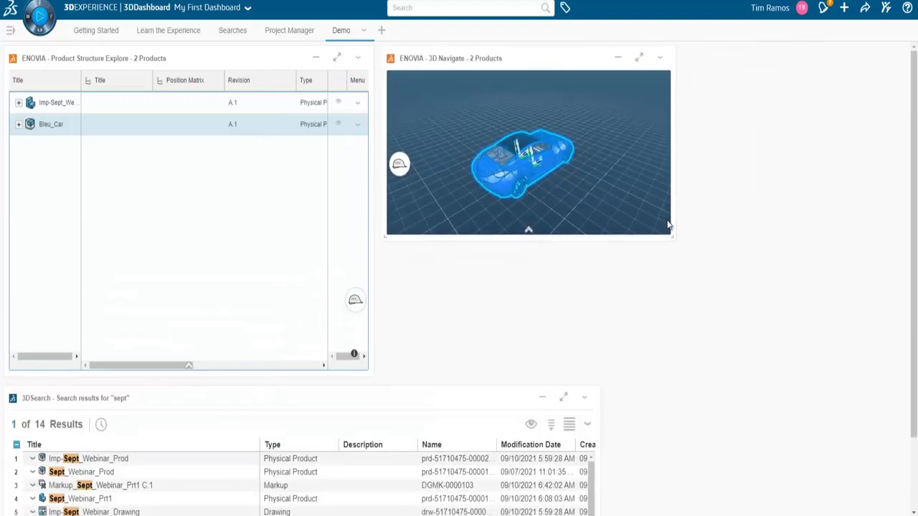
pyautogui.moveTo(671, 240); pyautogui.dragTo(837, 367)
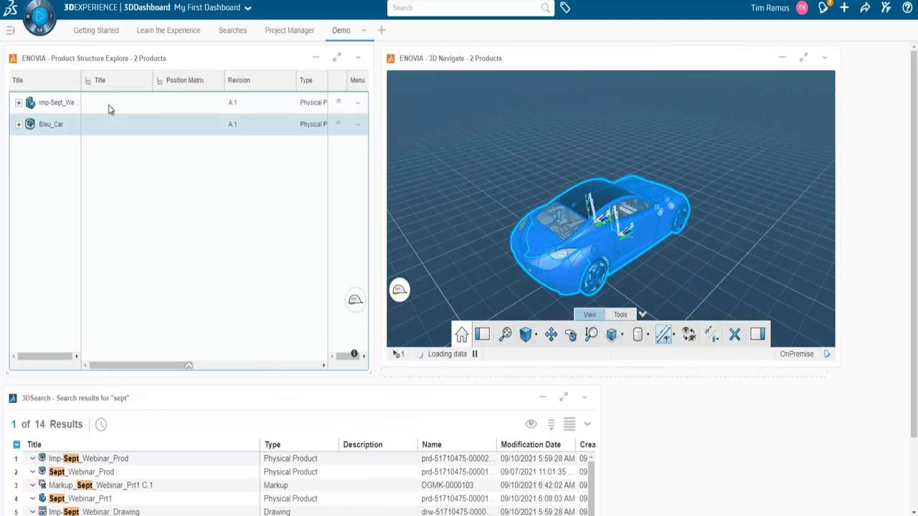
# Expand Bleu_Car in Product Structure Explore and select Engine_Mountings.1 to locate it in the 3D view.
pyautogui.click(90, 108)
pyautogui.click(46, 125)
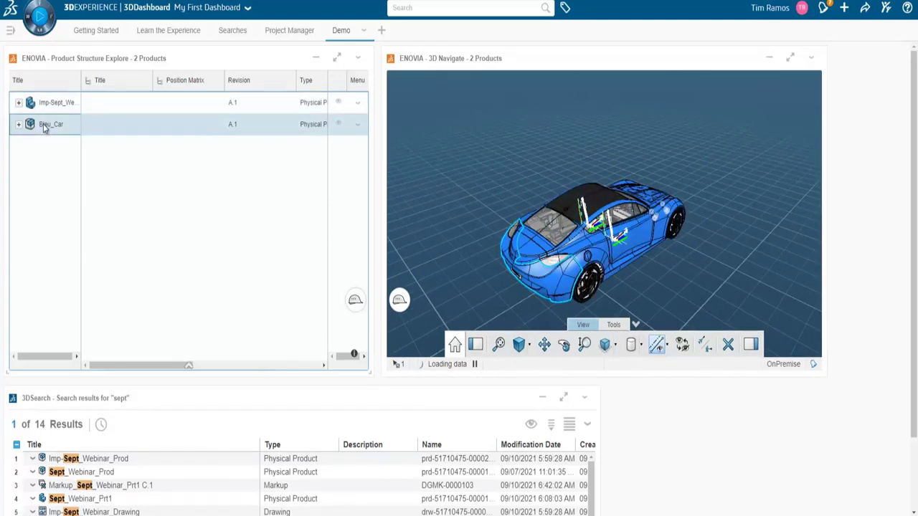
pyautogui.click(142, 227)
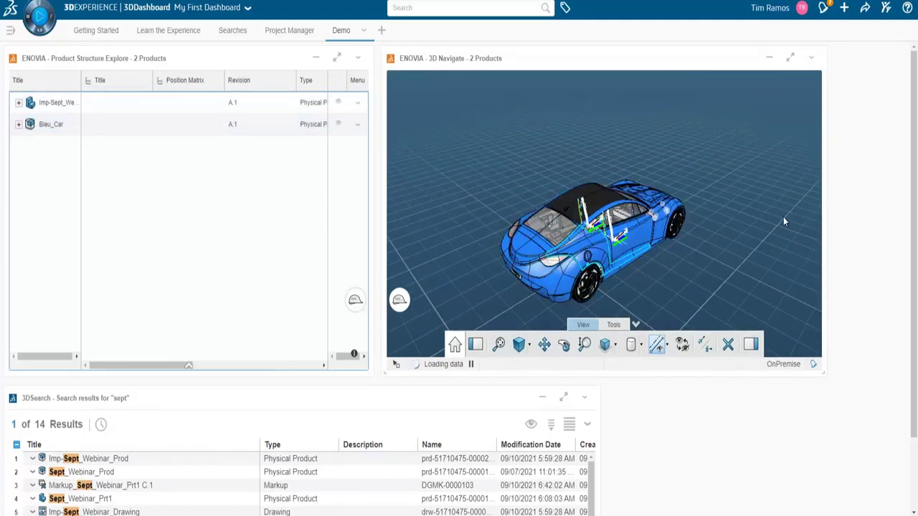
pyautogui.click(19, 124)
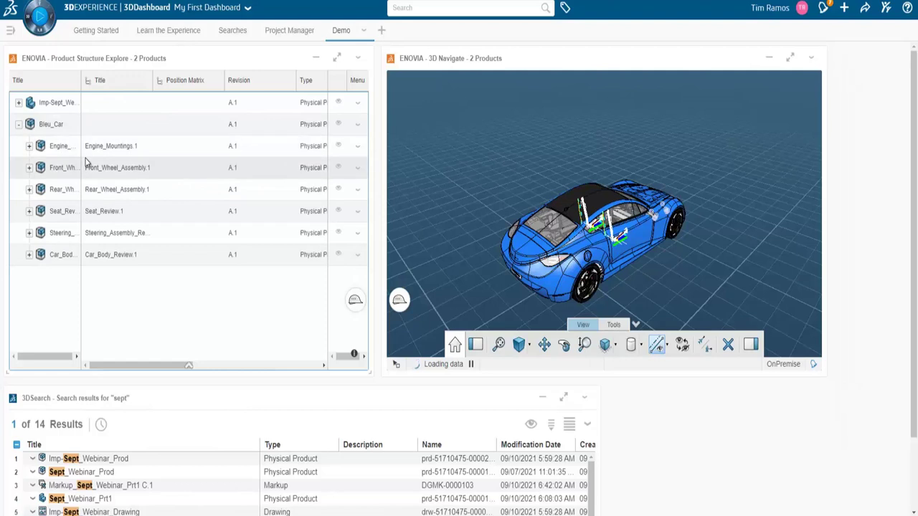
pyautogui.click(48, 151)
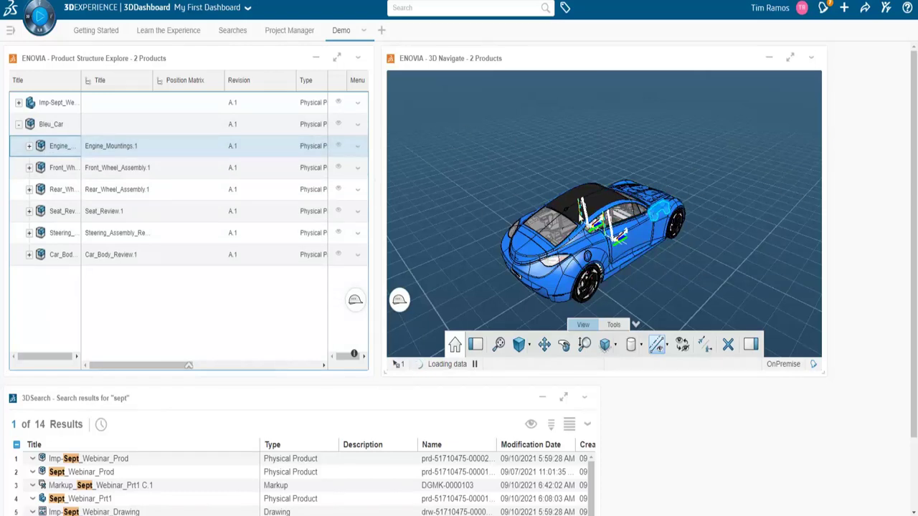
# Select the car's front right wheel in 3D Navigate and use Focus On for a close-up of it.
pyautogui.click(677, 223)
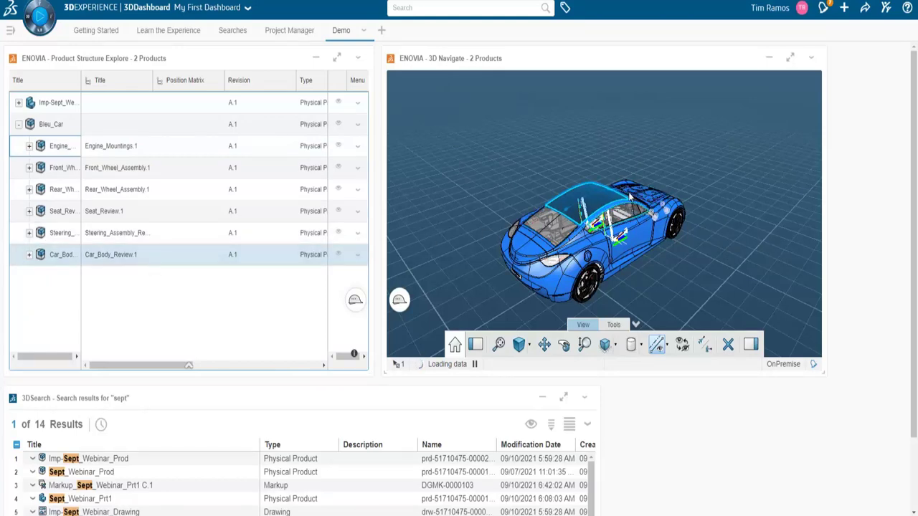
pyautogui.scroll(3, 697, 287)
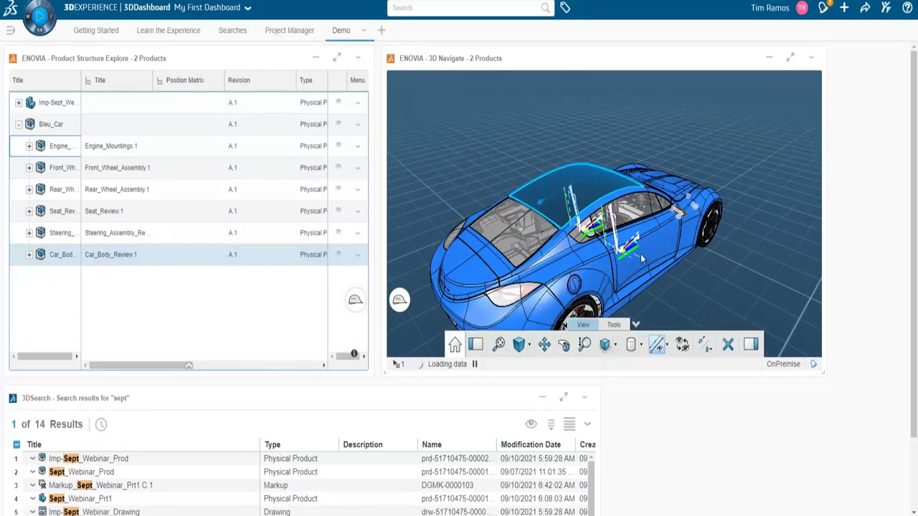
pyautogui.moveTo(649, 259); pyautogui.dragTo(623, 258, button='middle')
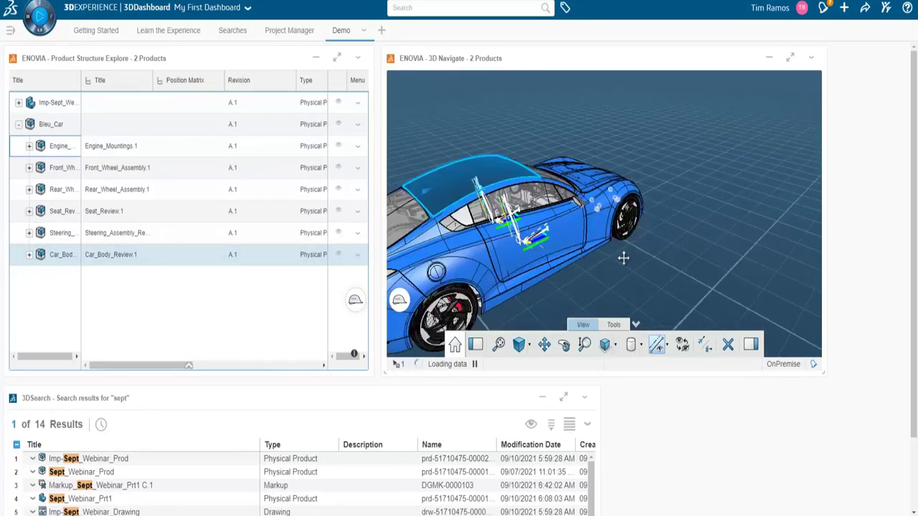
pyautogui.click(631, 223)
pyautogui.rightClick(631, 222)
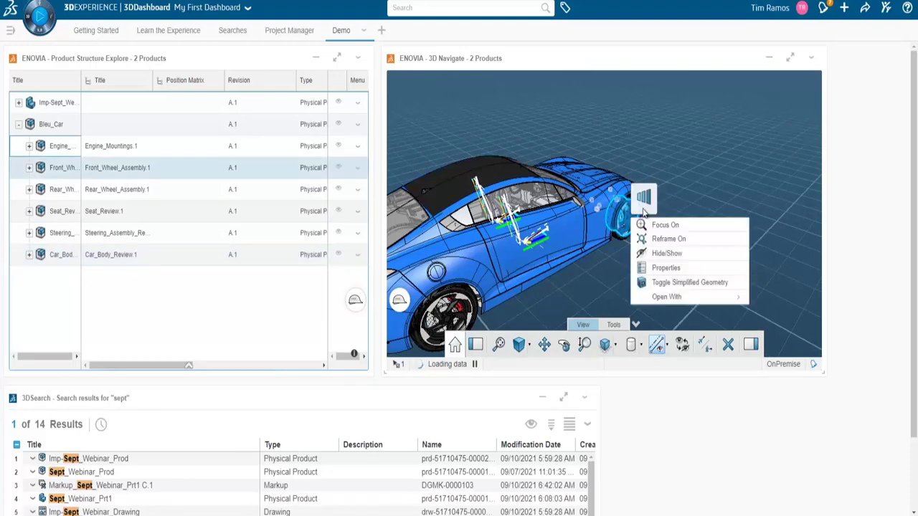
pyautogui.click(663, 227)
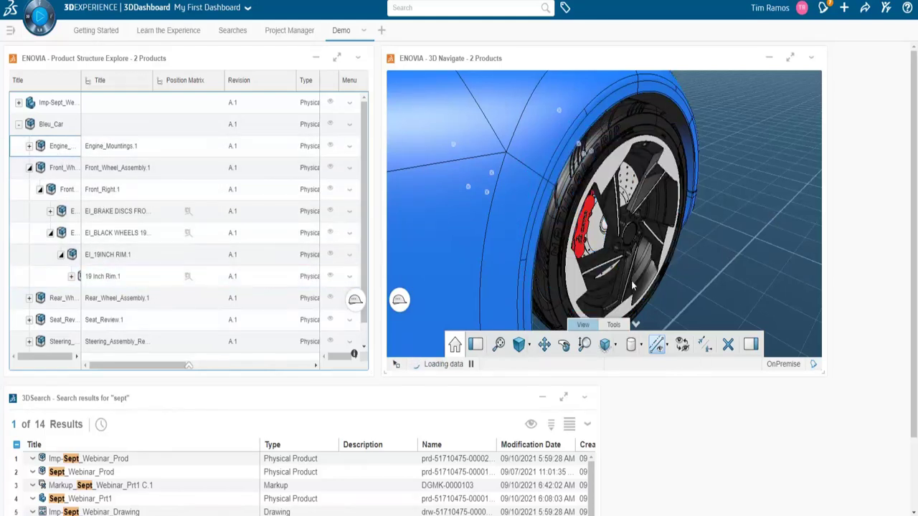
# Select the 19 Inch Rim in the 3D view and inspect its assembly levels with the Level Selector.
pyautogui.click(633, 238)
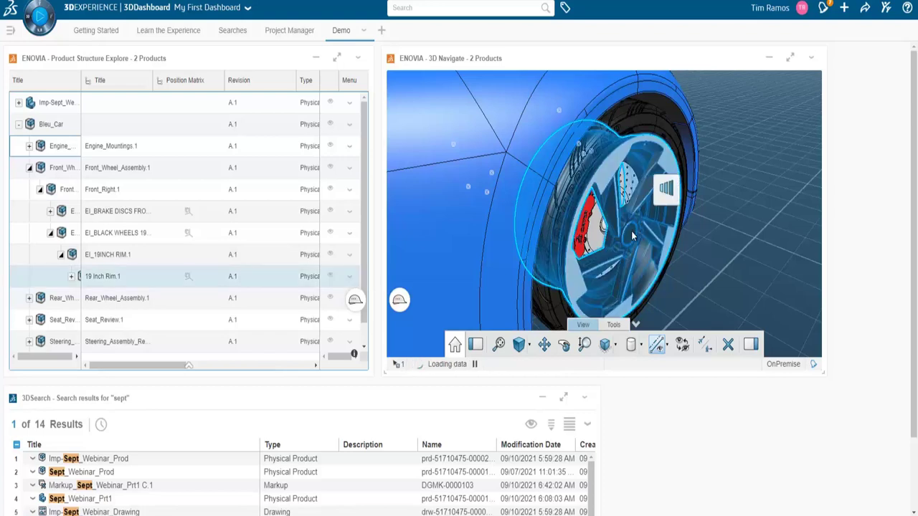
pyautogui.click(781, 229)
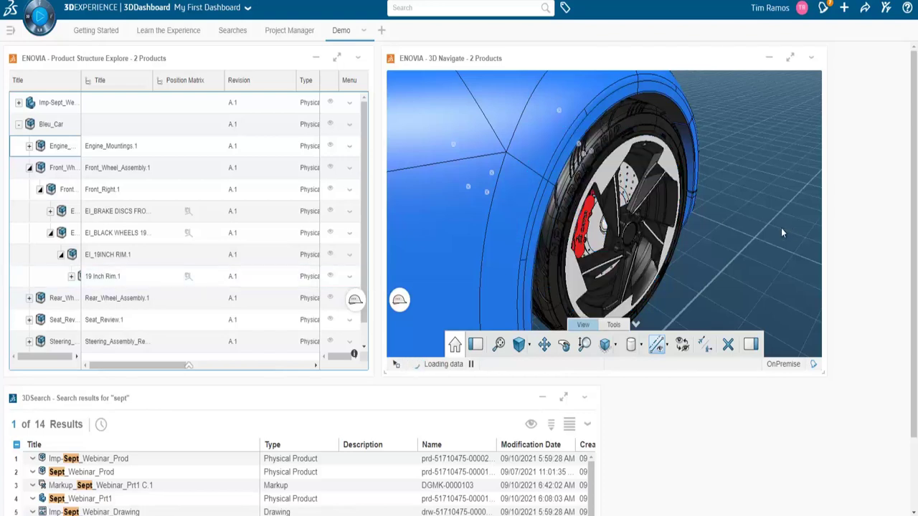
pyautogui.click(631, 245)
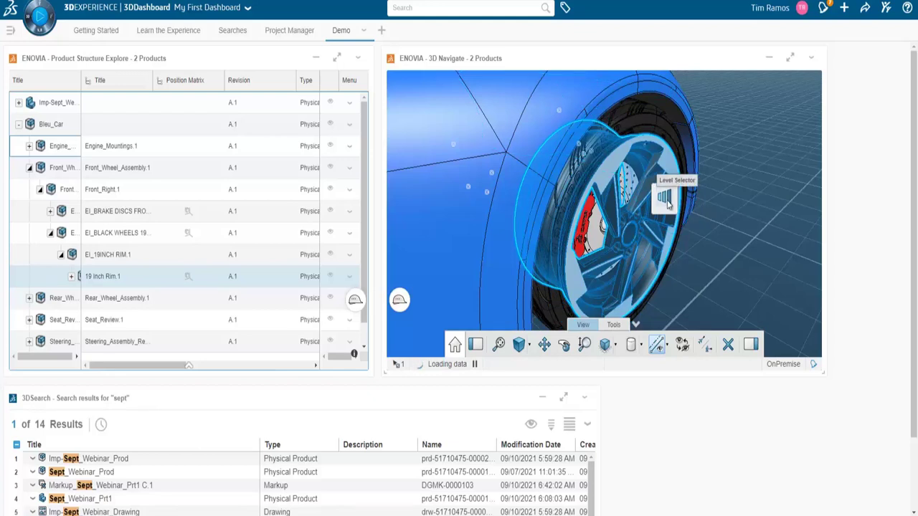
pyautogui.click(666, 204)
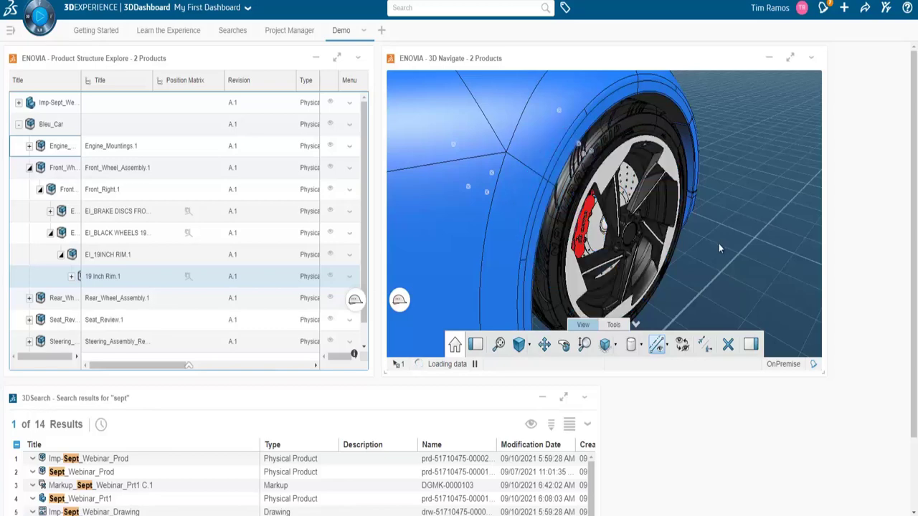
pyautogui.click(656, 226)
pyautogui.click(661, 232)
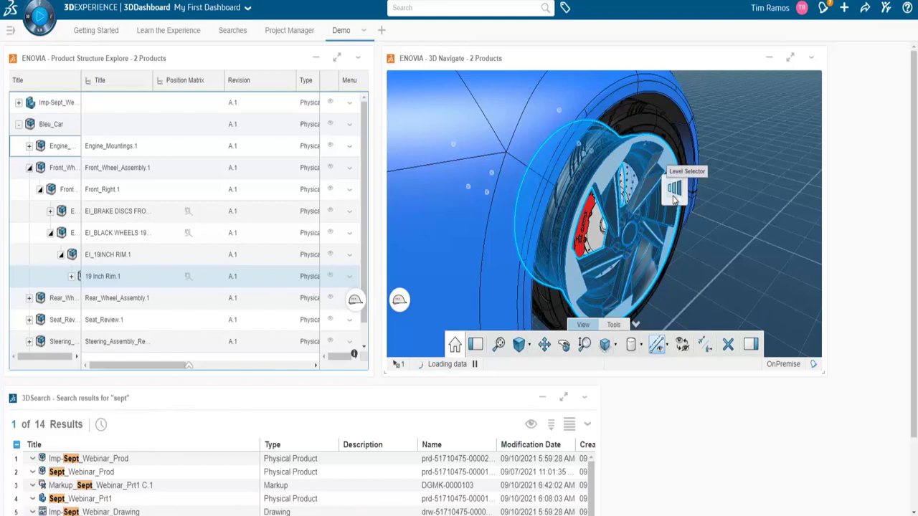
pyautogui.click(674, 198)
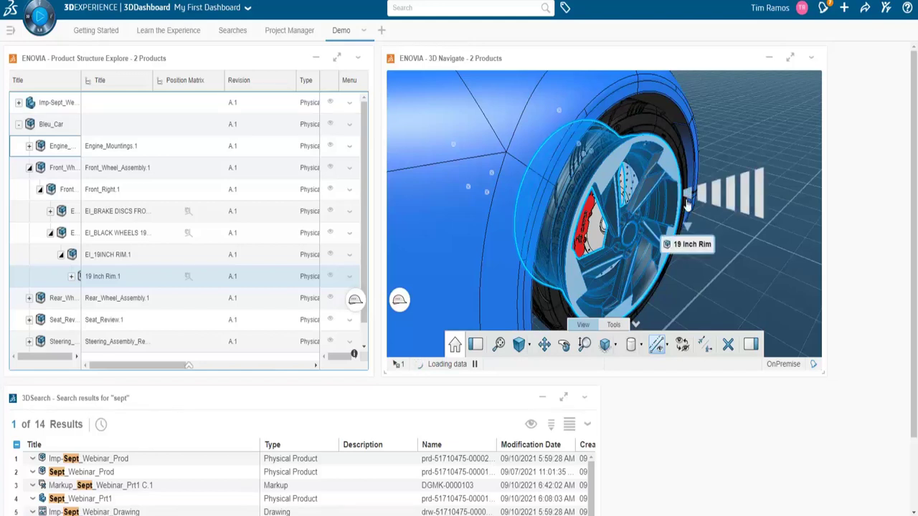
pyautogui.click(686, 204)
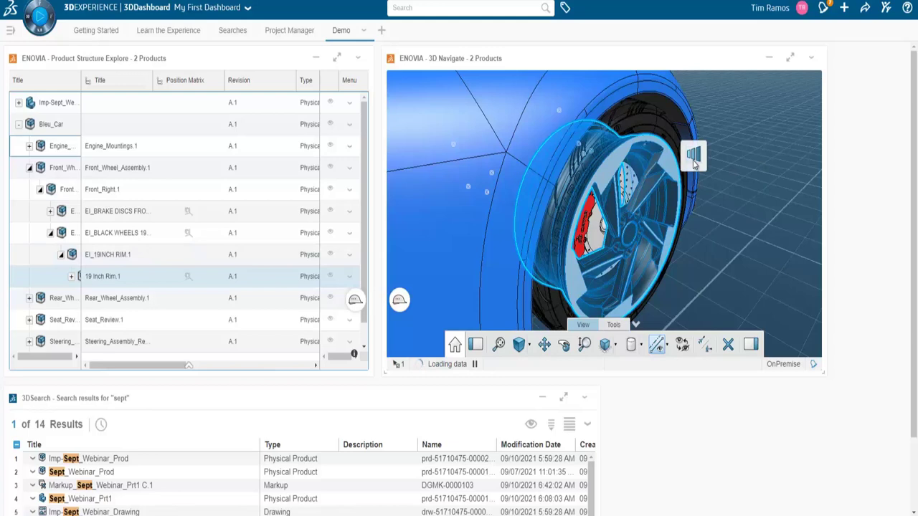
pyautogui.click(693, 162)
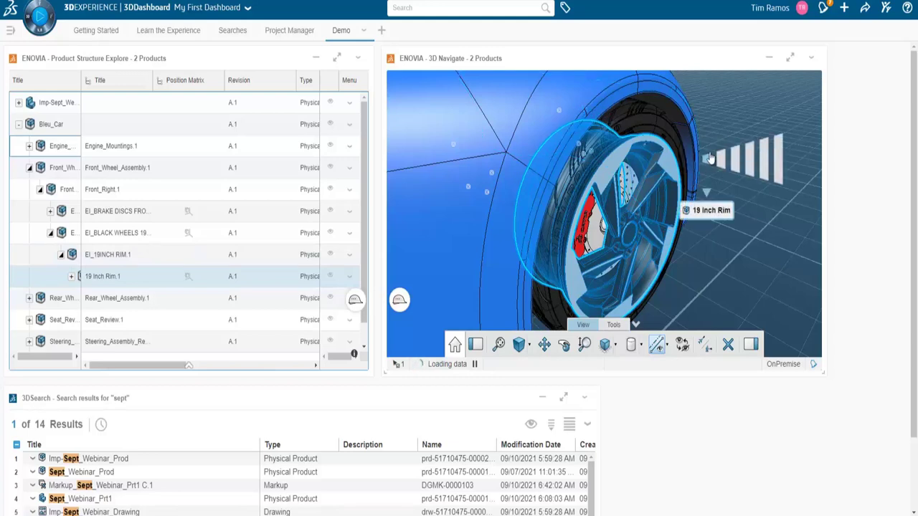
pyautogui.click(763, 164)
pyautogui.scroll(-5, 773, 210)
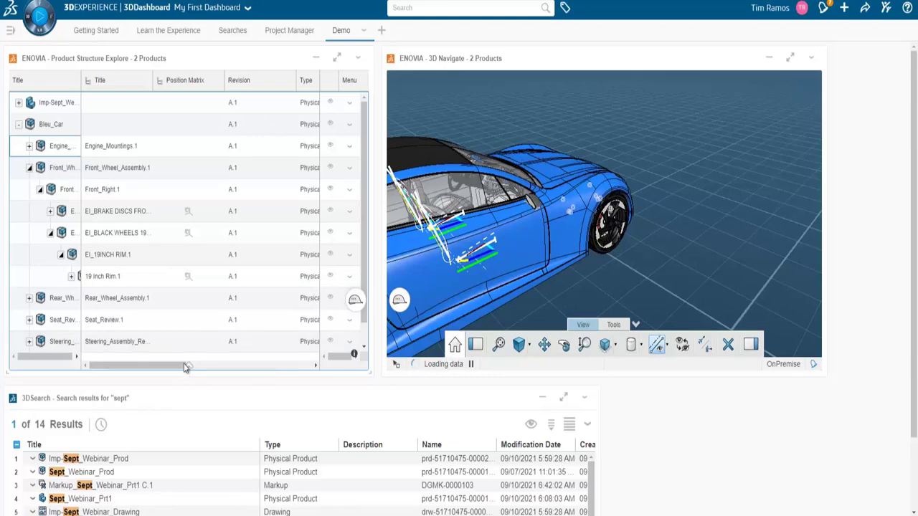
# Examine the structure display modes, selection options and tools available in Product Structure Explore.
pyautogui.moveTo(189, 369)
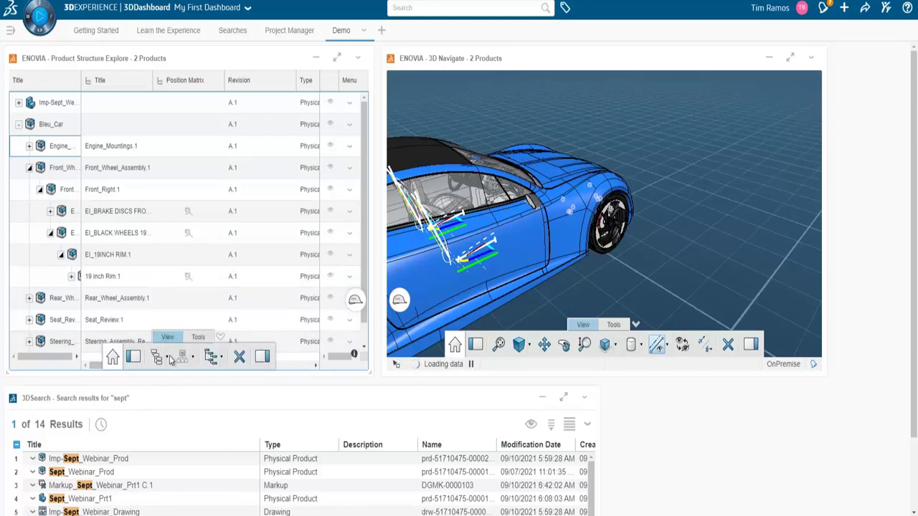
pyautogui.click(169, 359)
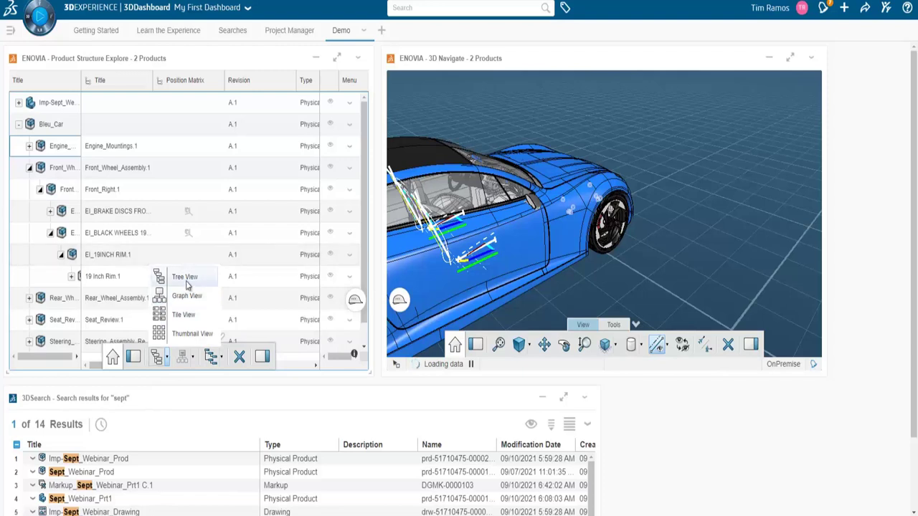
pyautogui.click(222, 358)
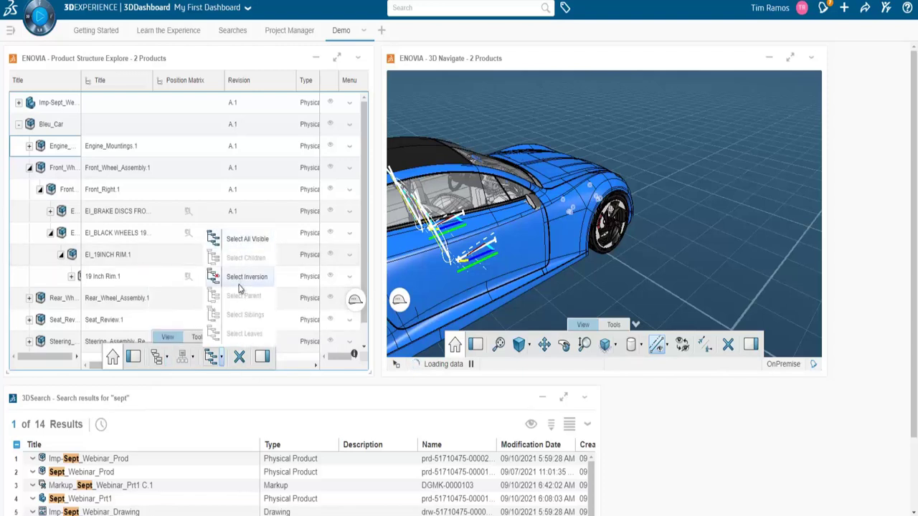
pyautogui.click(196, 337)
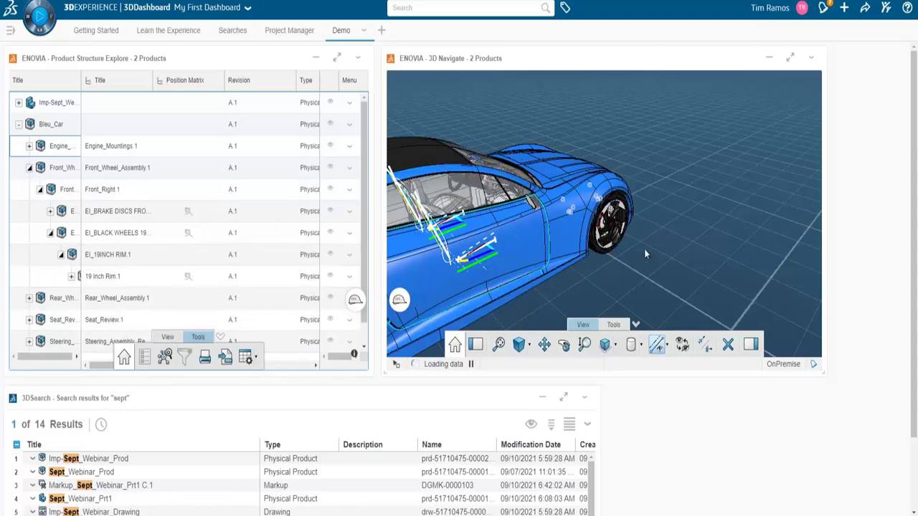
# Bring the whole car into view in 3D Navigate and set its display style to Shading.
pyautogui.moveTo(690, 254); pyautogui.dragTo(629, 234, button='middle')
pyautogui.scroll(-3, 628, 233)
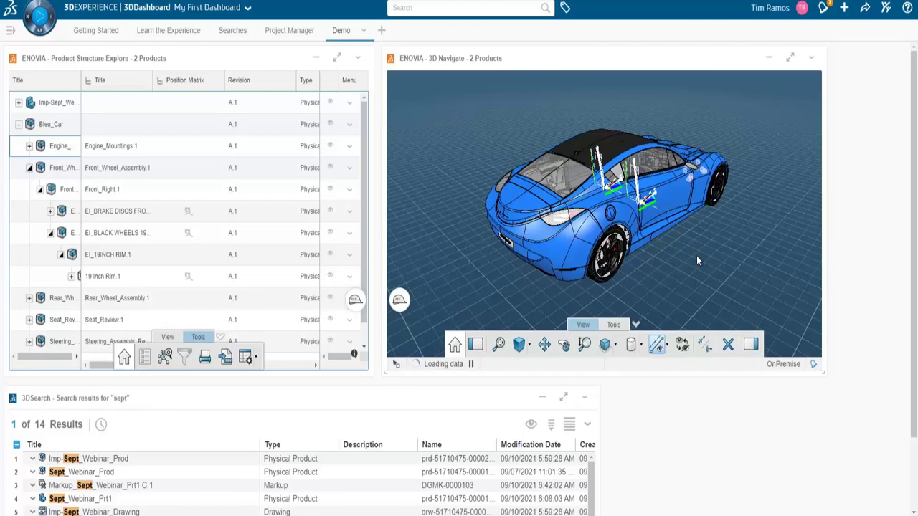
pyautogui.moveTo(651, 227); pyautogui.dragTo(657, 194, button='middle')
pyautogui.scroll(6, 700, 236)
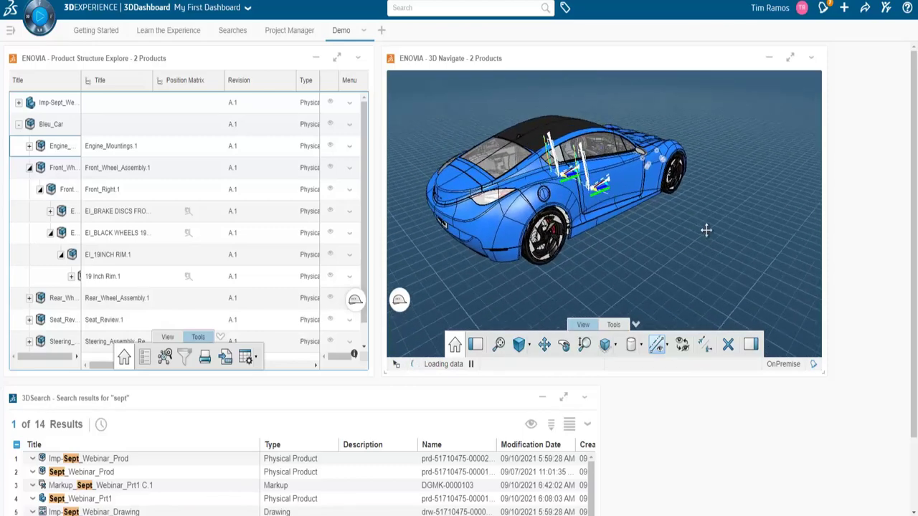
pyautogui.scroll(-5, 700, 237)
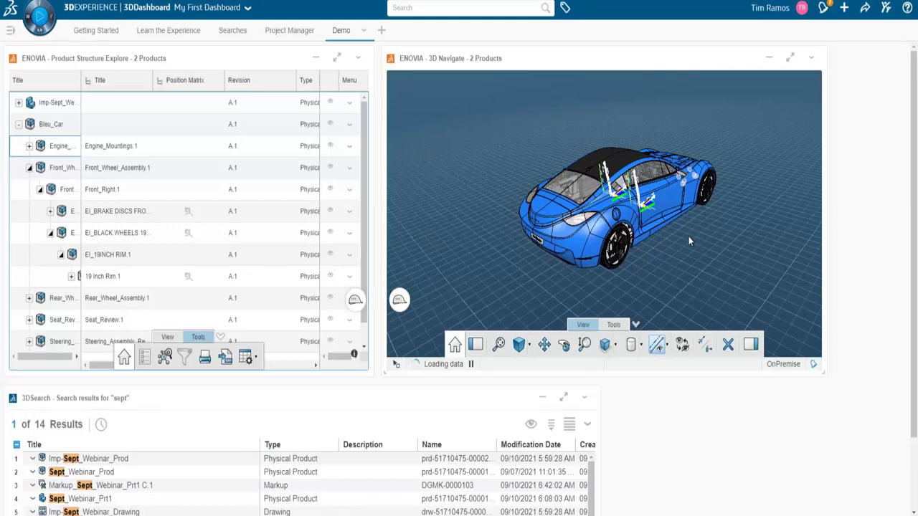
pyautogui.click(641, 347)
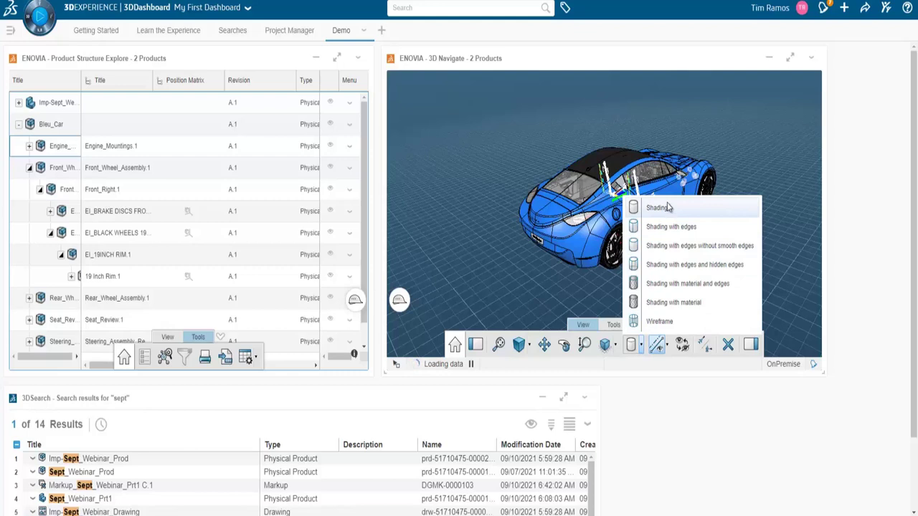
pyautogui.click(667, 208)
# Check the standard view orientations in 3D Navigate, and hide the model's lines.
pyautogui.click(615, 346)
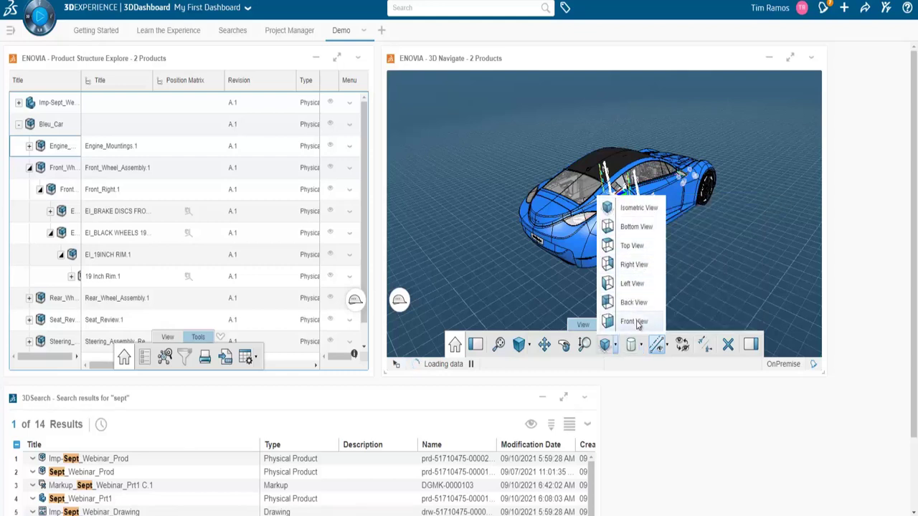
pyautogui.click(689, 295)
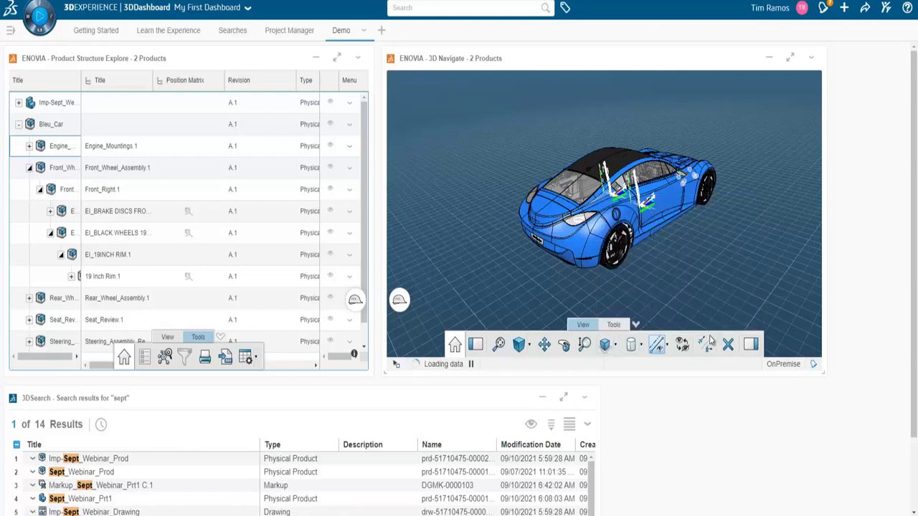
pyautogui.click(669, 351)
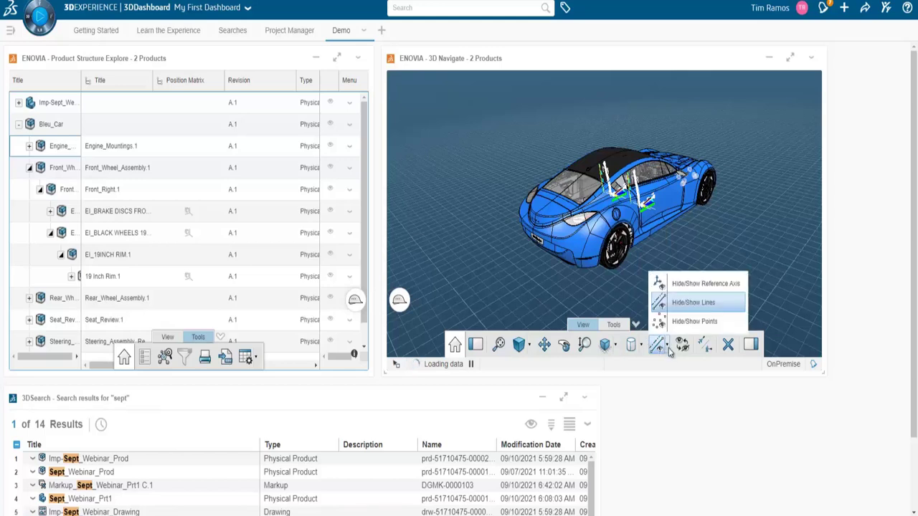
pyautogui.click(684, 303)
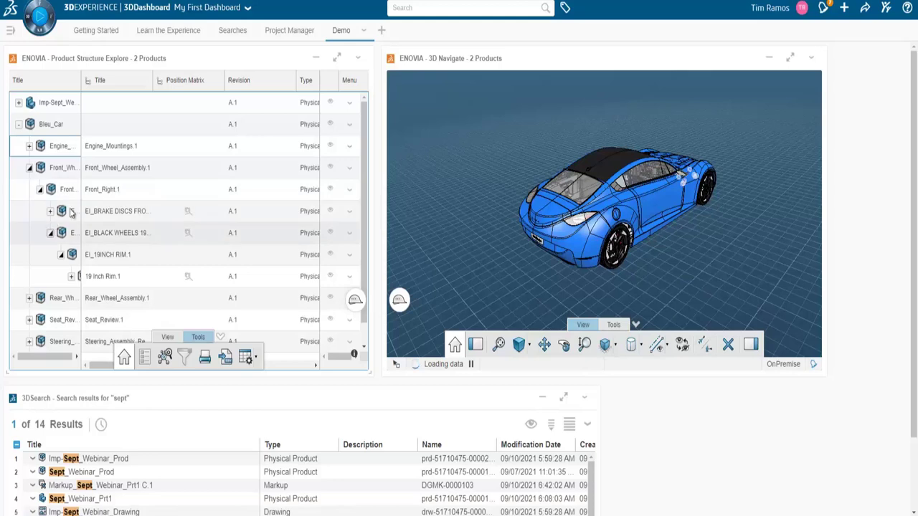
# Hide the Front_Wheel_Assembly in 3D and view the car from its front side.
pyautogui.click(149, 255)
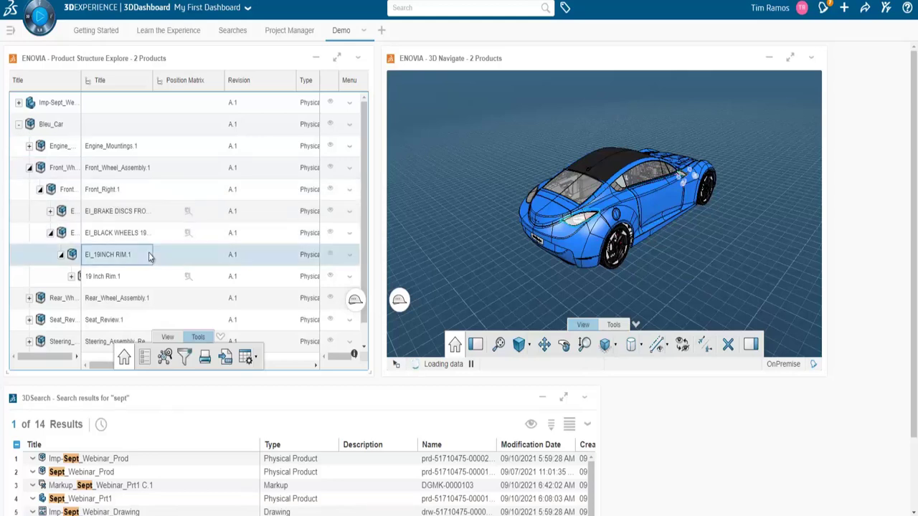
pyautogui.click(94, 167)
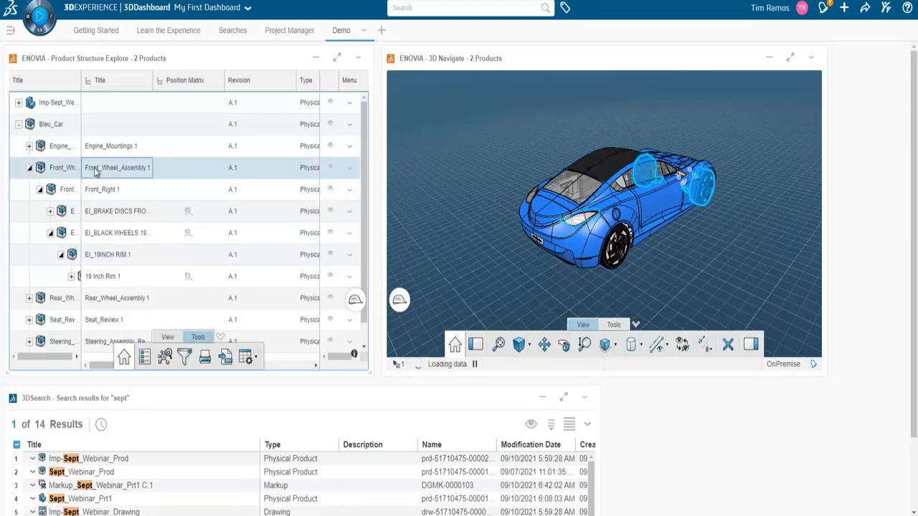
pyautogui.rightClick(93, 167)
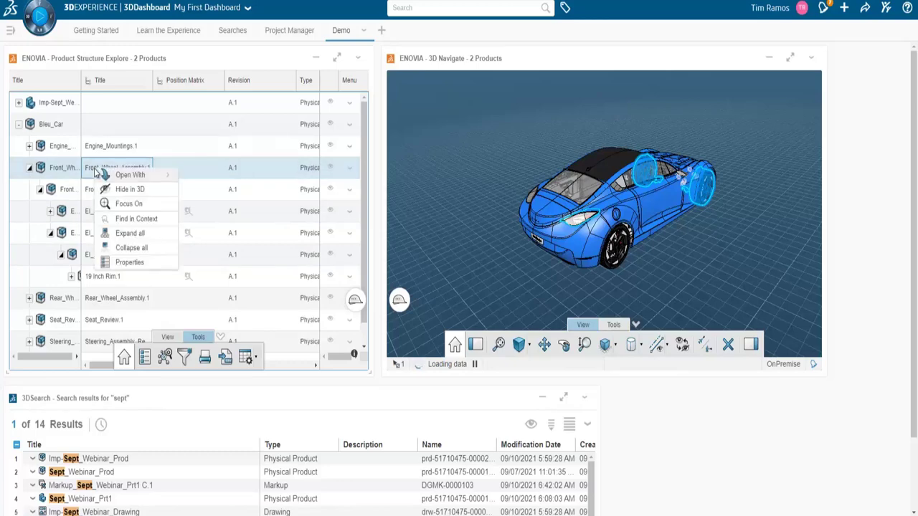
pyautogui.click(129, 189)
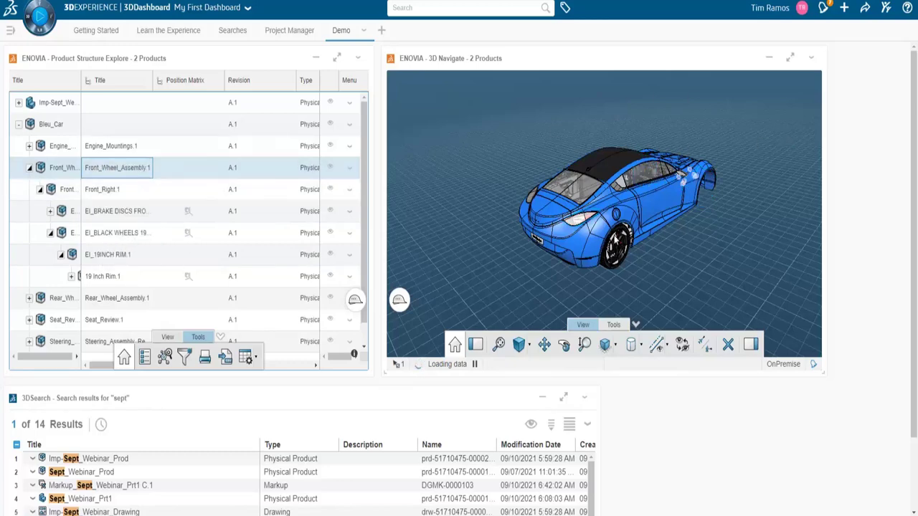
pyautogui.moveTo(660, 263); pyautogui.dragTo(604, 332)
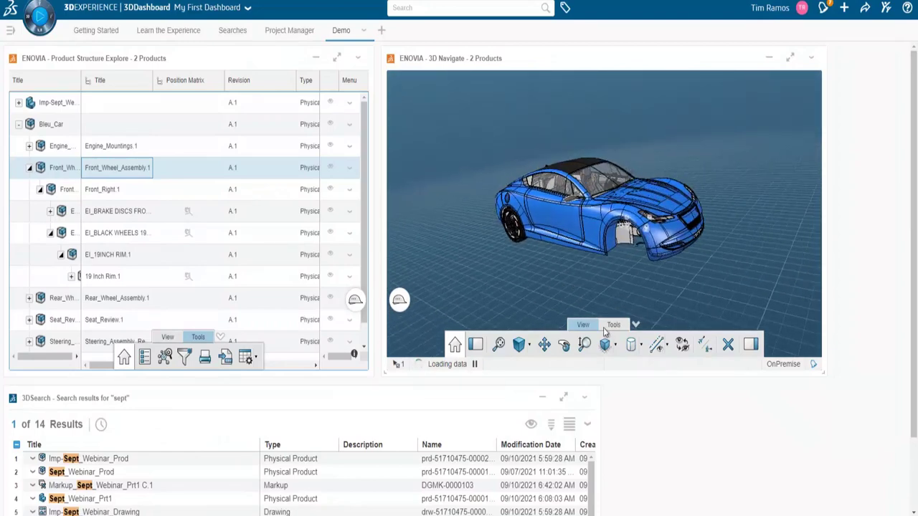
# Swap 3D Navigate to the hidden space and select the hidden front wheel, followed by Front_Wheel_Assembly in the structure.
pyautogui.click(681, 345)
pyautogui.click(523, 231)
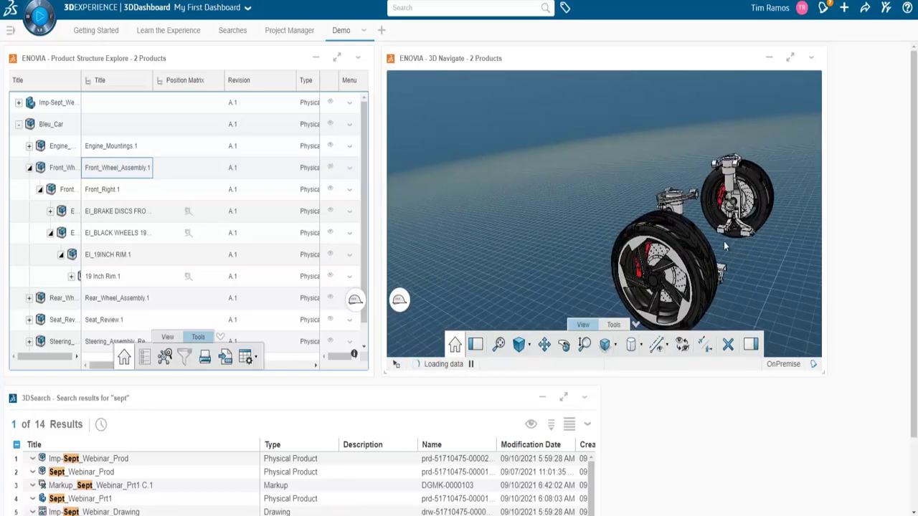
pyautogui.click(589, 223)
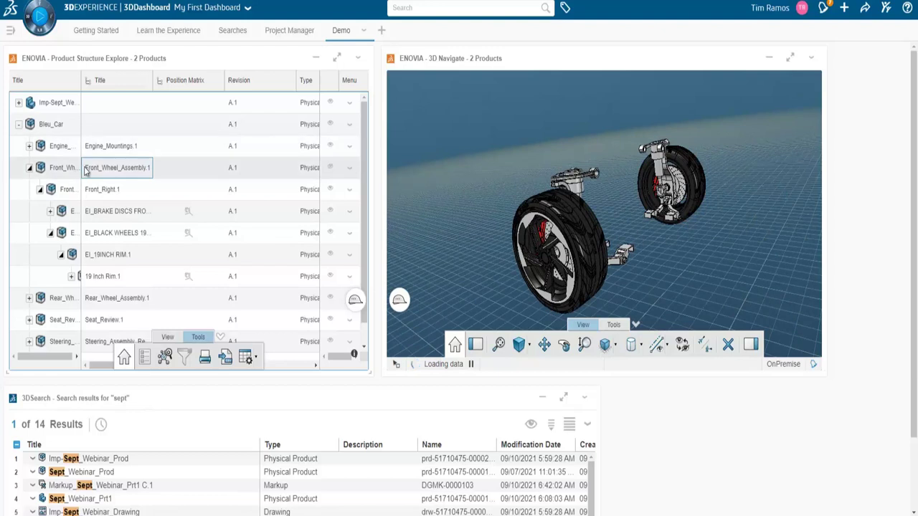
pyautogui.click(599, 239)
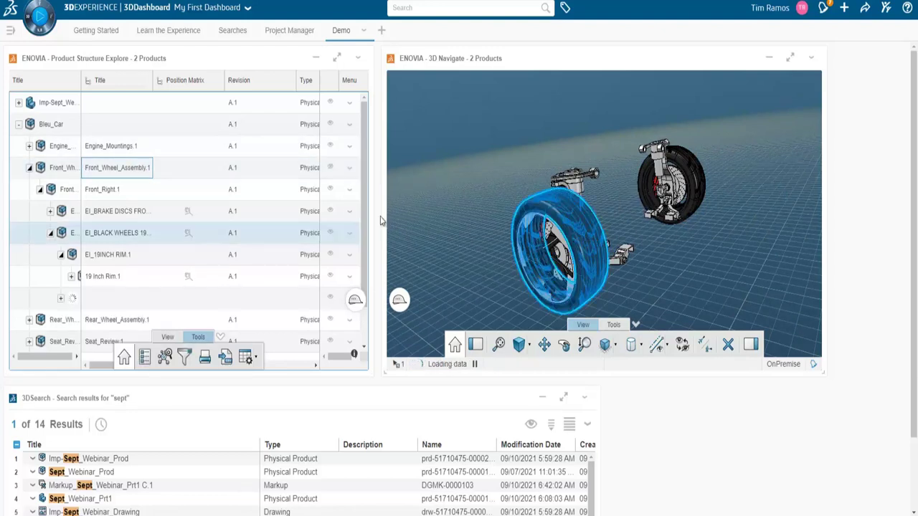
pyautogui.click(120, 173)
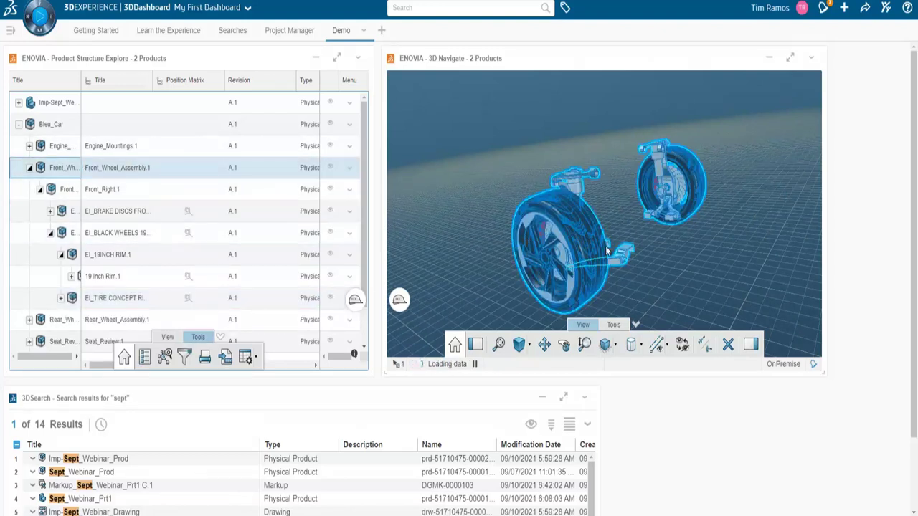
# Select the hidden front tire in 3D and raise the selection to Front_Wheel_Assembly with the Level Selector.
pyautogui.click(574, 229)
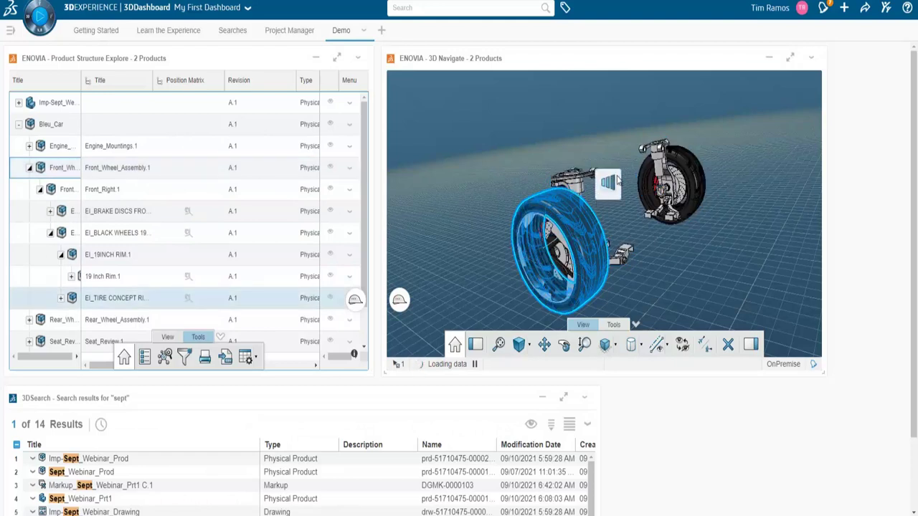
pyautogui.scroll(2, 616, 215)
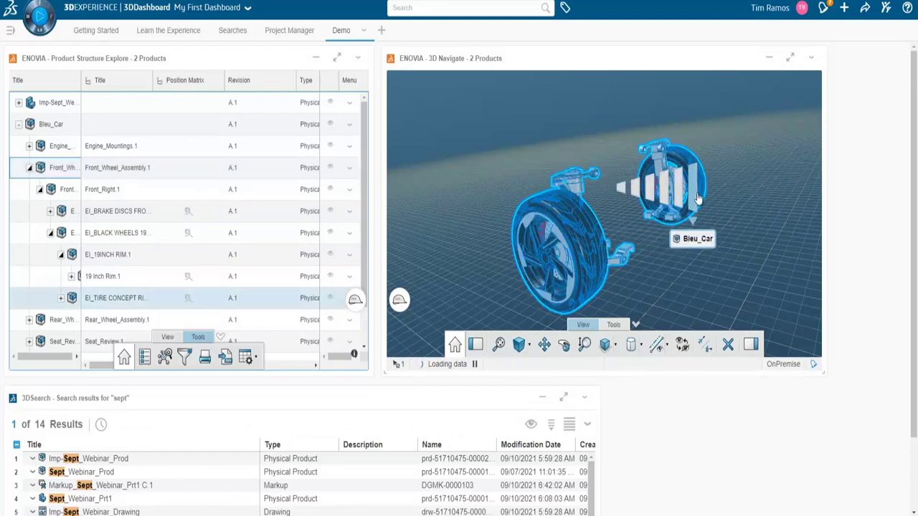
pyautogui.scroll(-1, 681, 194)
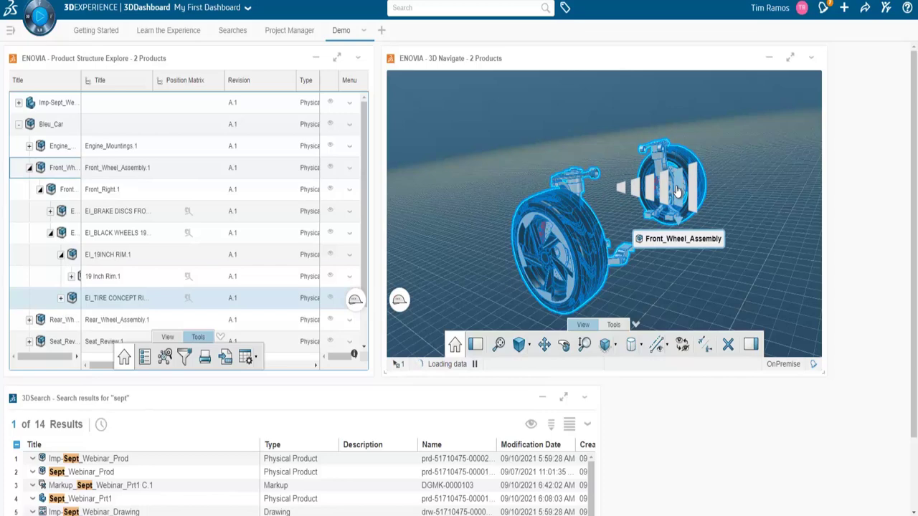
pyautogui.click(677, 190)
# Return 3D Navigate to the visible space, show Front_Wheel_Assembly in 3D again and clear the selection.
pyautogui.rightClick(179, 168)
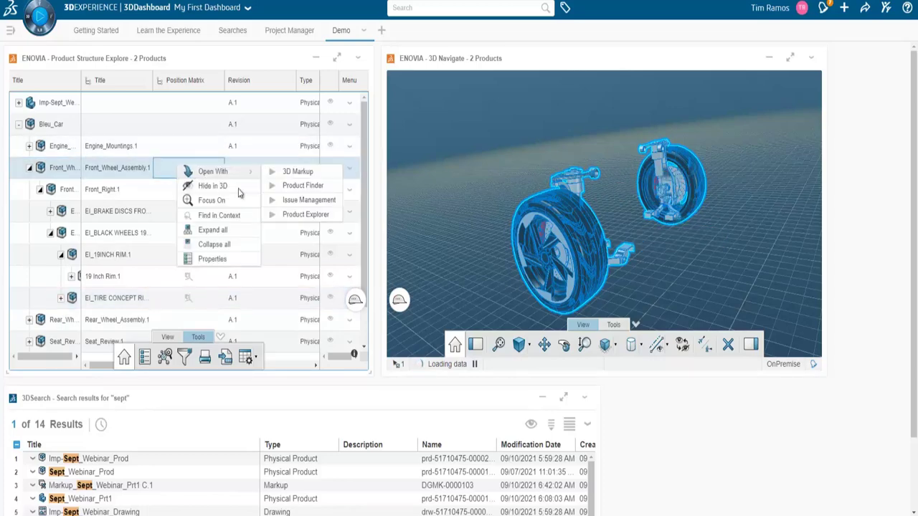
pyautogui.click(681, 344)
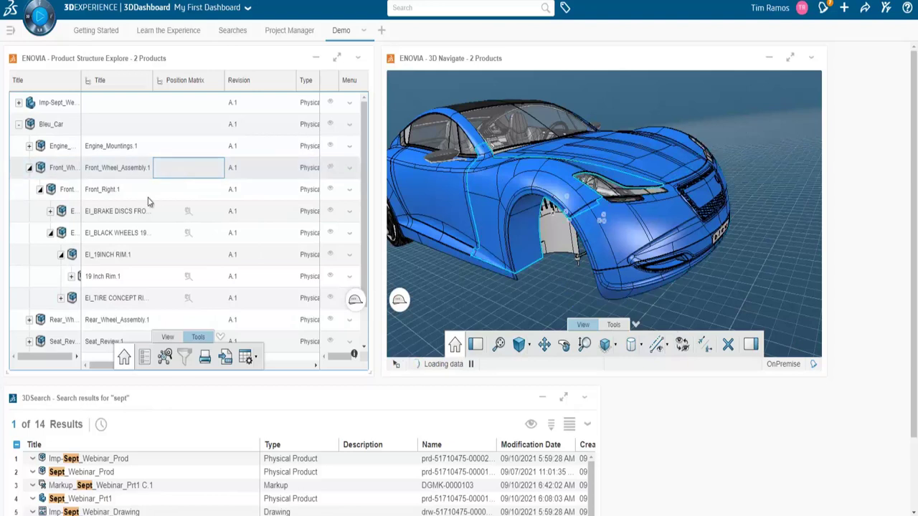
pyautogui.rightClick(70, 167)
pyautogui.click(128, 185)
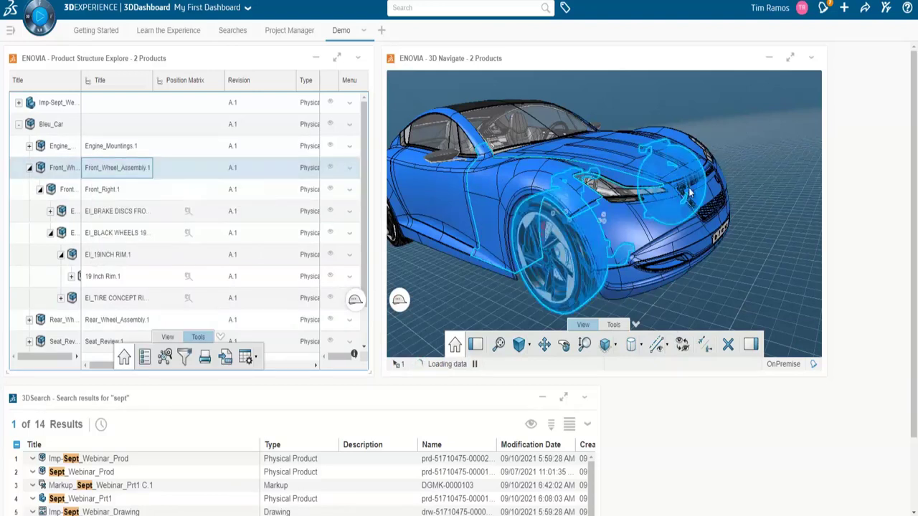
pyautogui.click(802, 199)
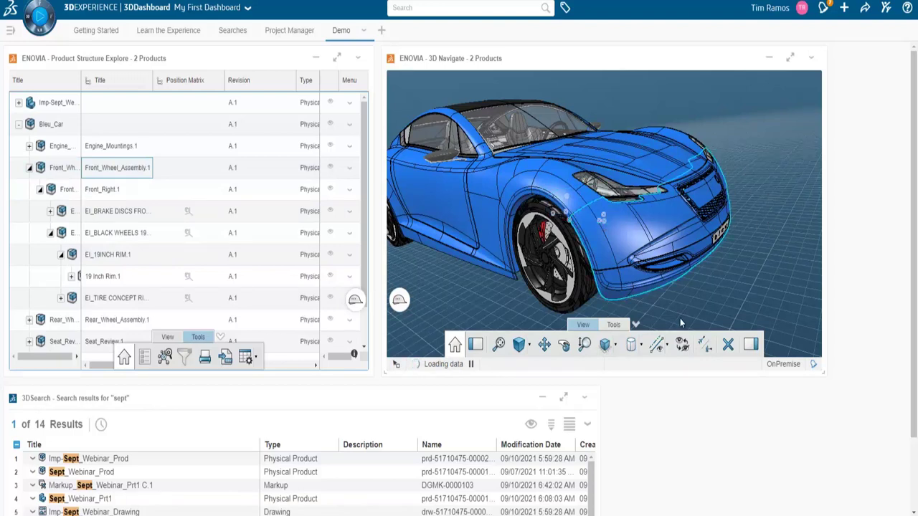
# Look over the 3D Navigate tools and review the properties of Front_Wheel_Assembly.
pyautogui.click(613, 325)
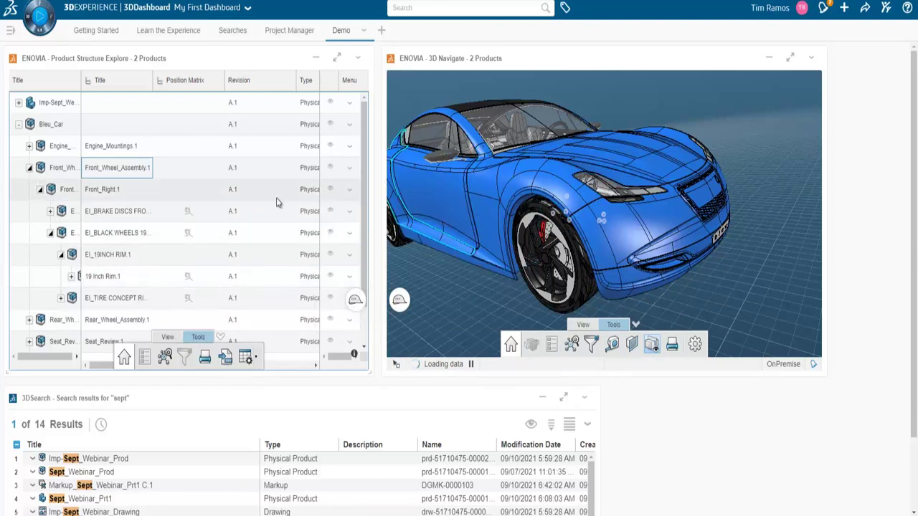
pyautogui.click(118, 165)
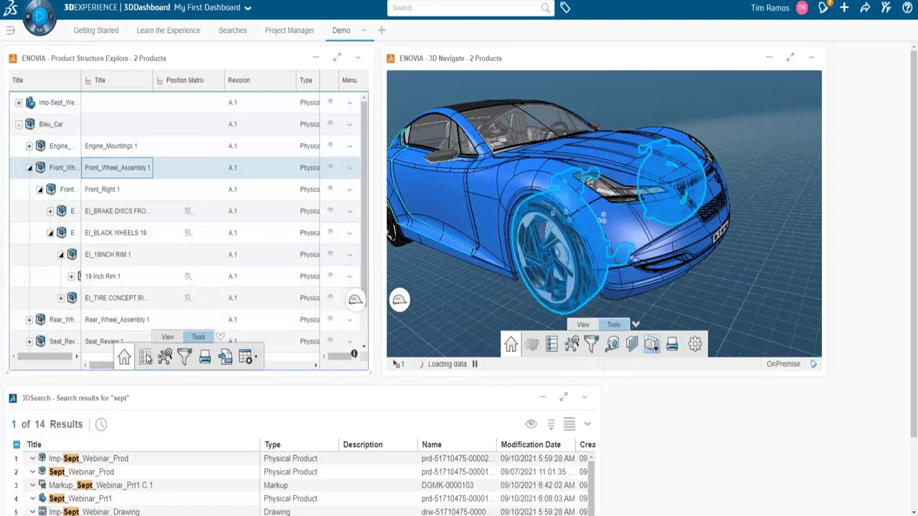
pyautogui.click(146, 356)
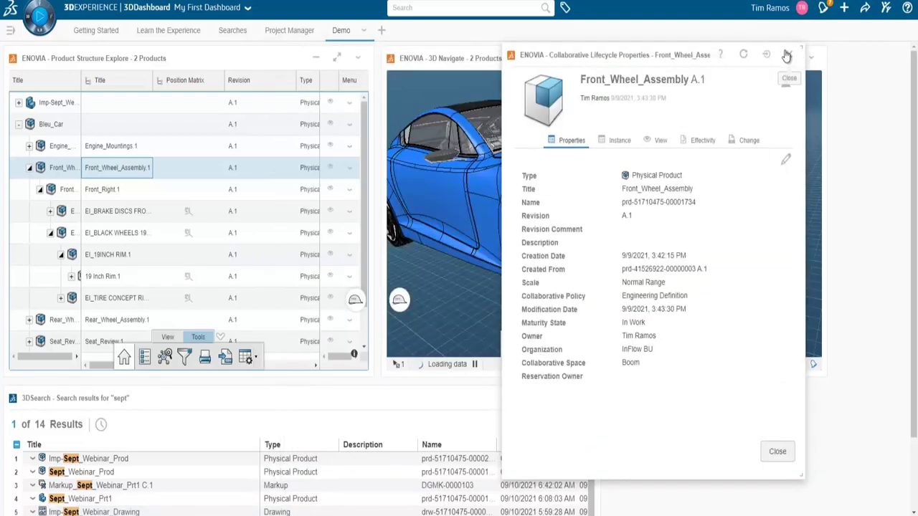
pyautogui.click(786, 56)
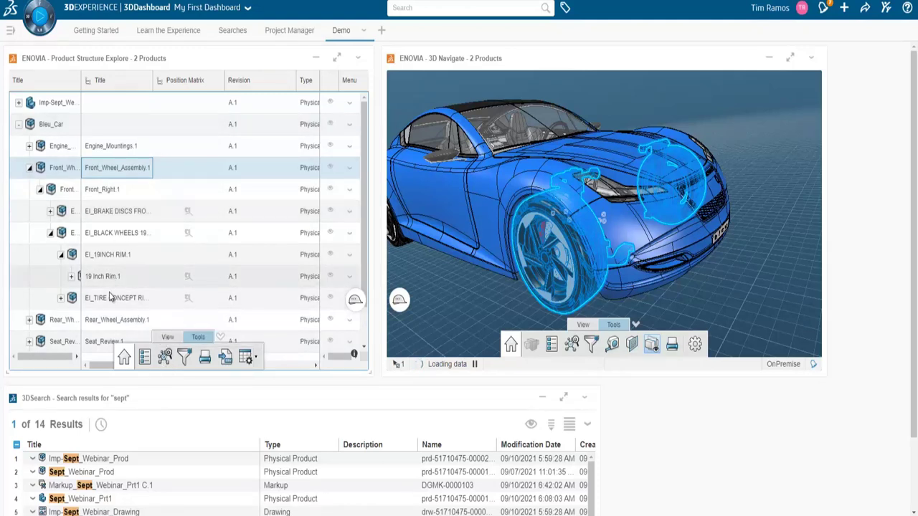
# Open the 19 Inch Rim in Relational Explorer and expand its parent relationships up to Bleu_Car.
pyautogui.click(136, 277)
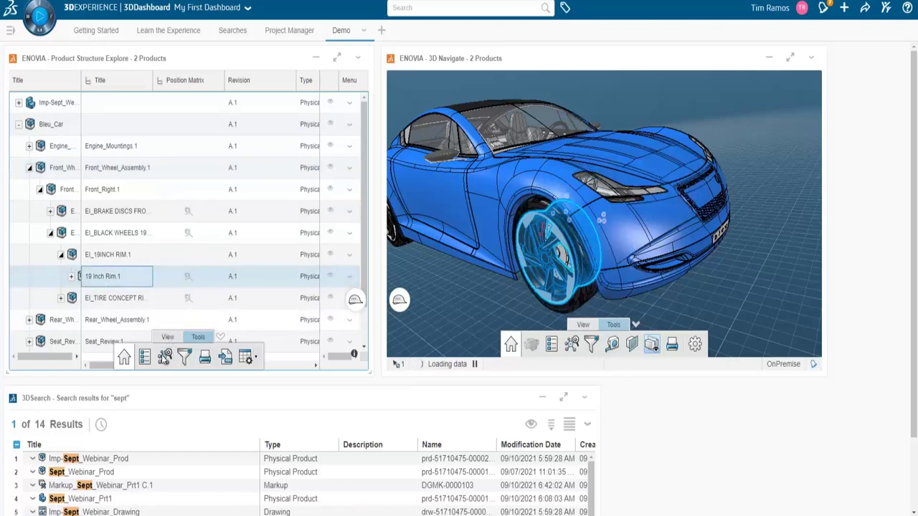
pyautogui.click(164, 356)
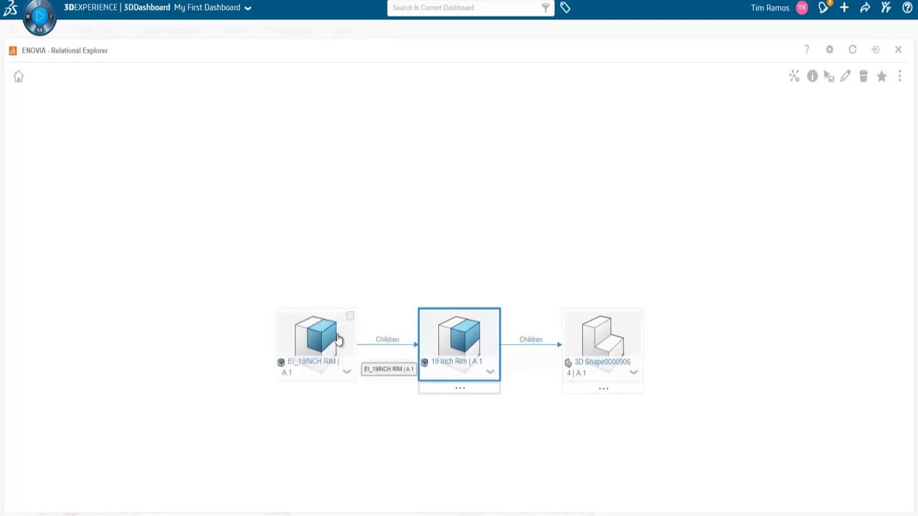
pyautogui.click(339, 339)
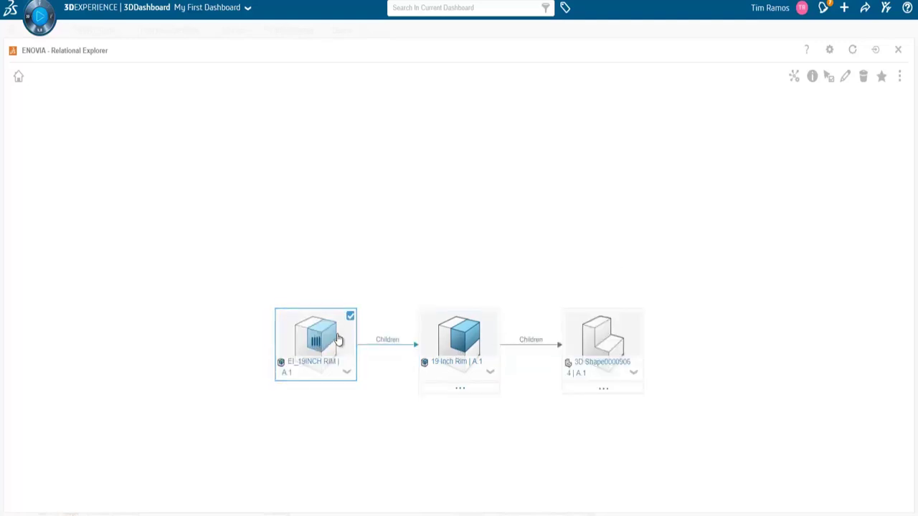
pyautogui.doubleClick(339, 338)
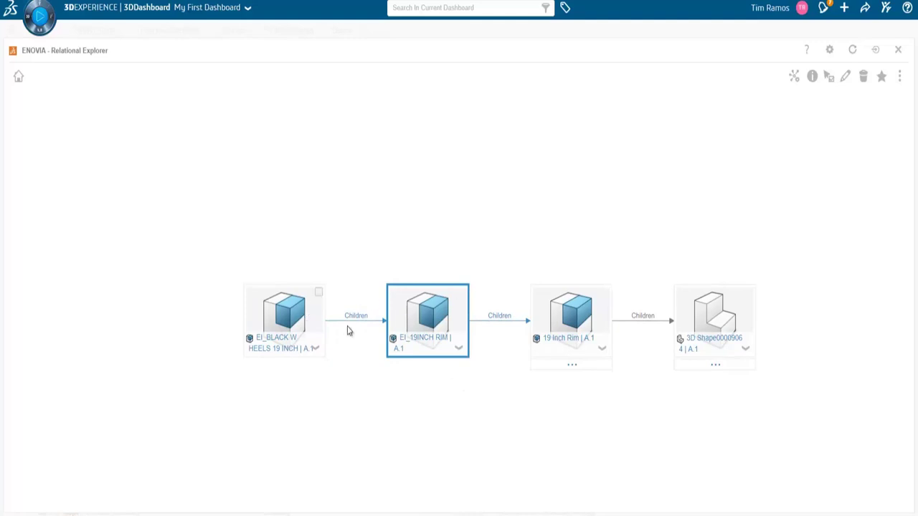
pyautogui.click(304, 323)
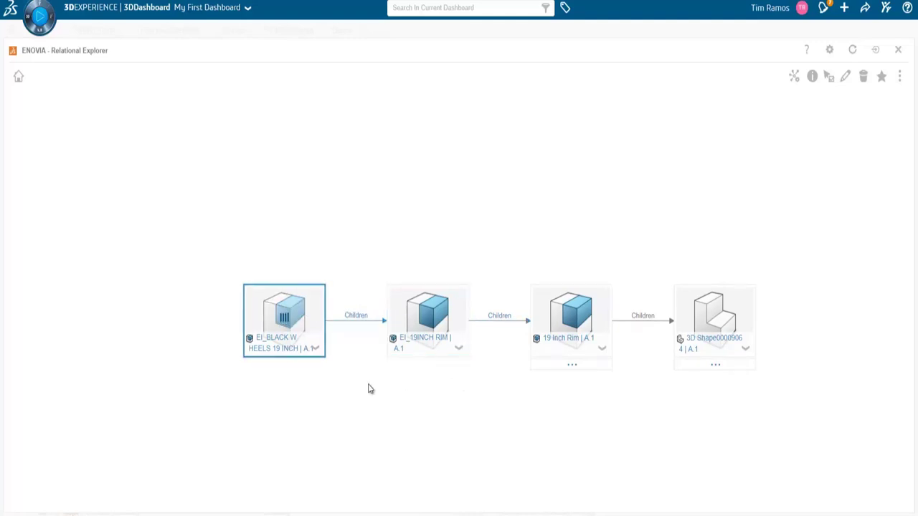
pyautogui.click(260, 393)
pyautogui.click(274, 246)
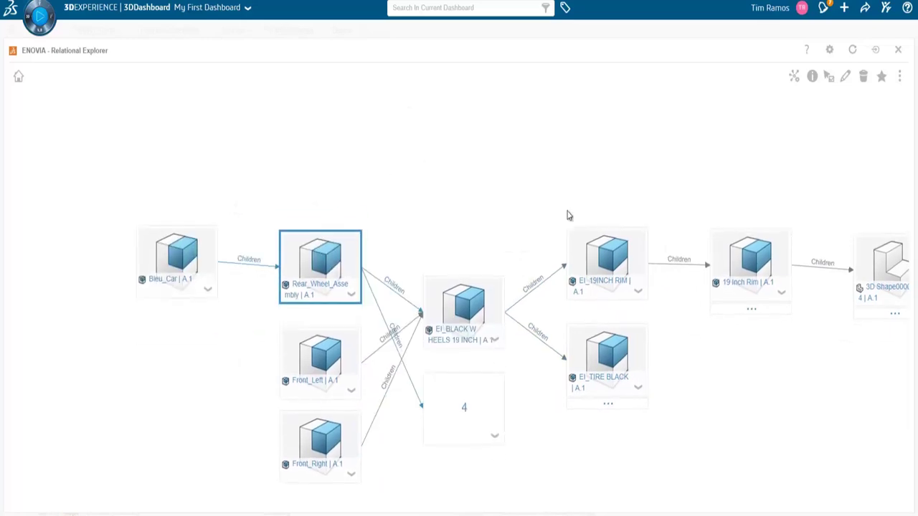
# Check the selection options in Relational Explorer and expand the children of Bleu_Car.
pyautogui.click(829, 77)
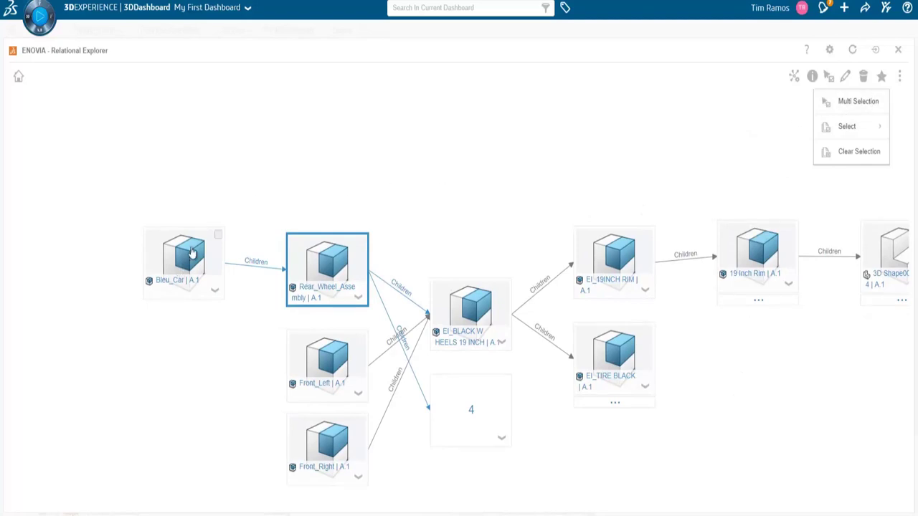
pyautogui.click(201, 269)
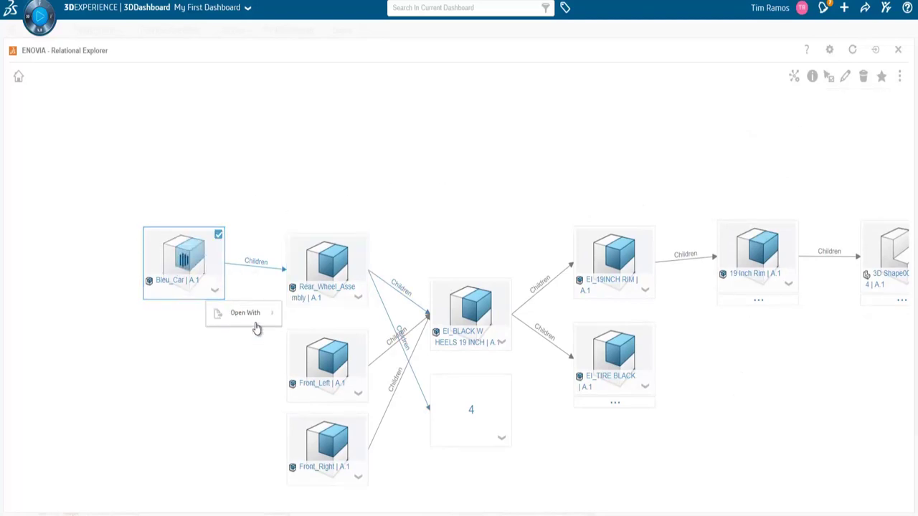
pyautogui.moveTo(266, 418)
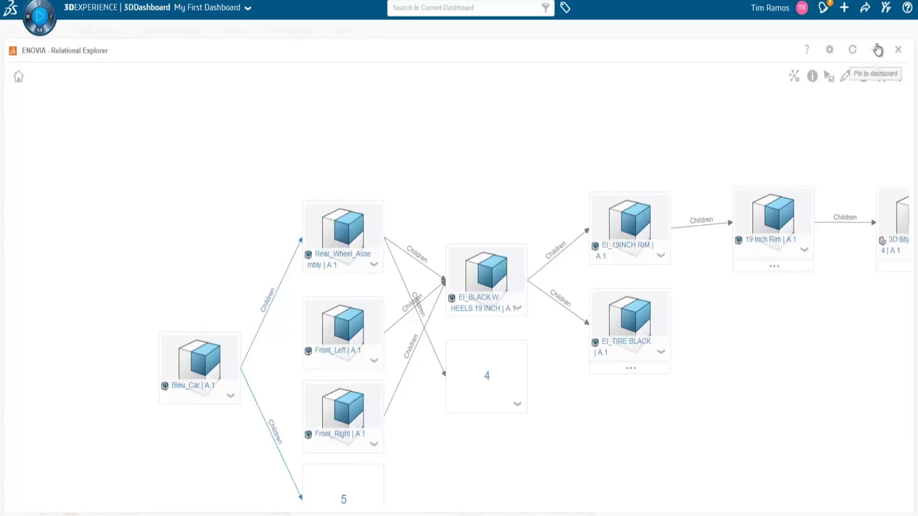
# Pin Relational Explorer to the Demo tab of My First Dashboard and place it widened below Product Structure Explore and 3D Navigate.
pyautogui.click(874, 50)
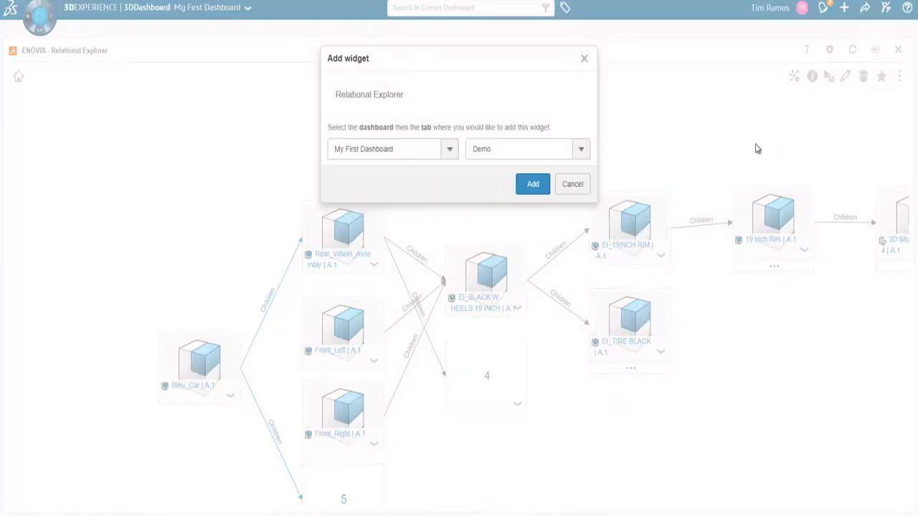
pyautogui.click(533, 184)
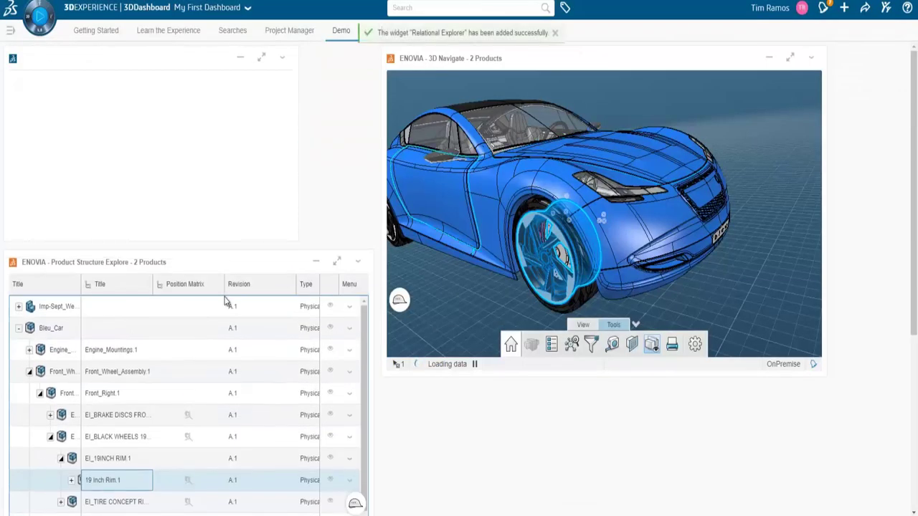
pyautogui.moveTo(130, 60); pyautogui.dragTo(685, 421)
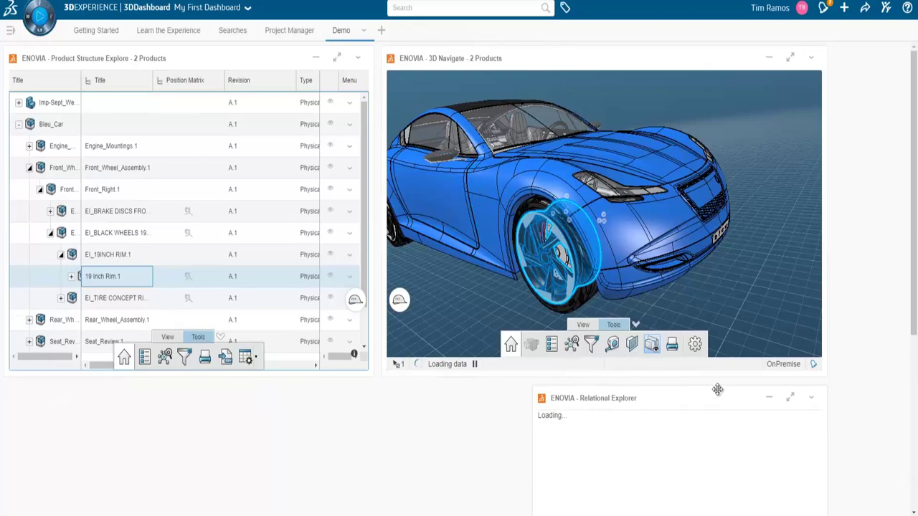
pyautogui.moveTo(716, 391); pyautogui.dragTo(695, 86)
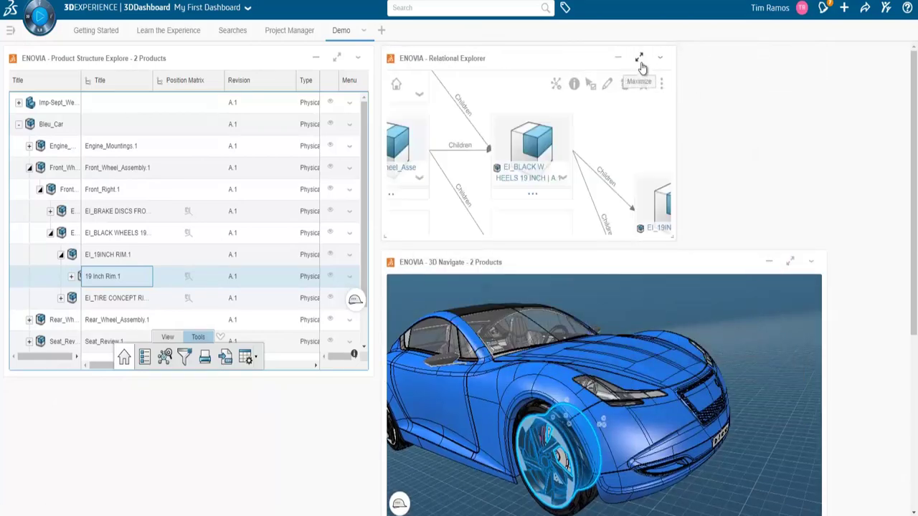
pyautogui.moveTo(398, 68); pyautogui.dragTo(153, 404)
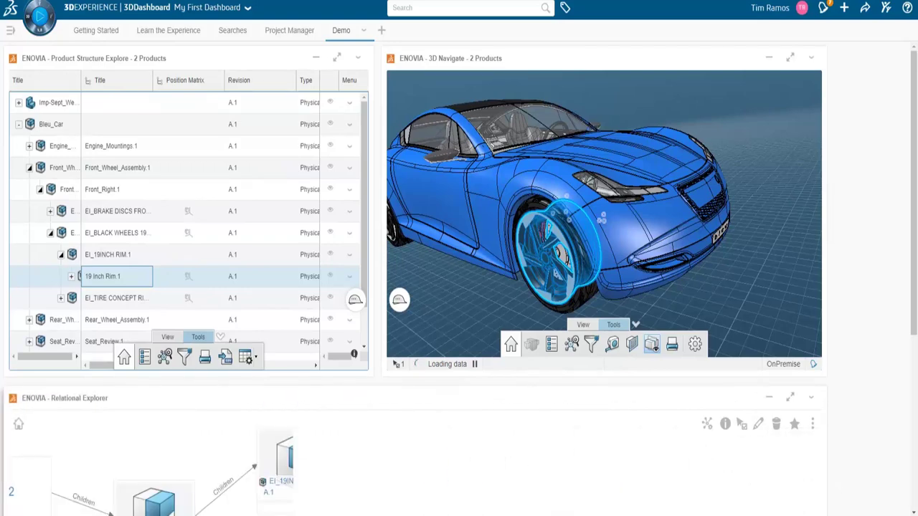
pyautogui.scroll(-5, 835, 258)
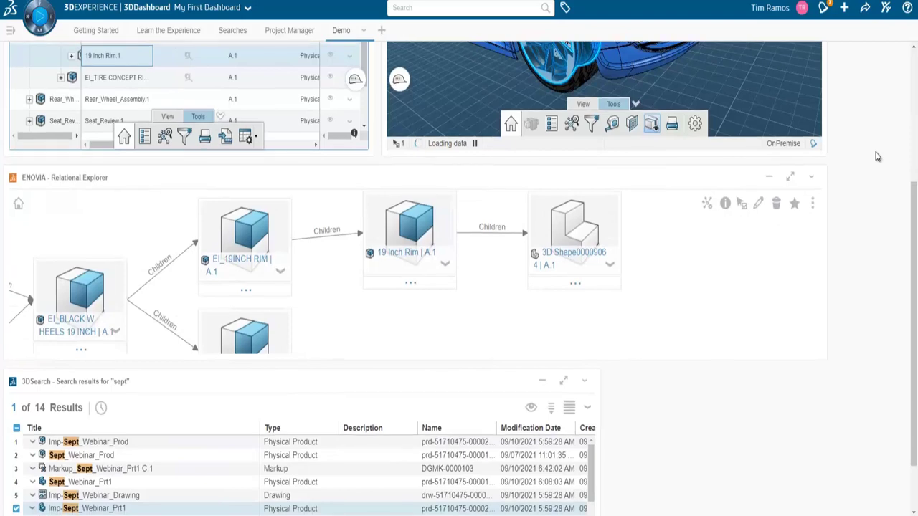
# Move the Relational Explorer widget to the head of the Demo tab, above Product Structure Explore and 3D Navigate.
pyautogui.scroll(5, 843, 175)
pyautogui.moveTo(661, 396); pyautogui.dragTo(681, 61)
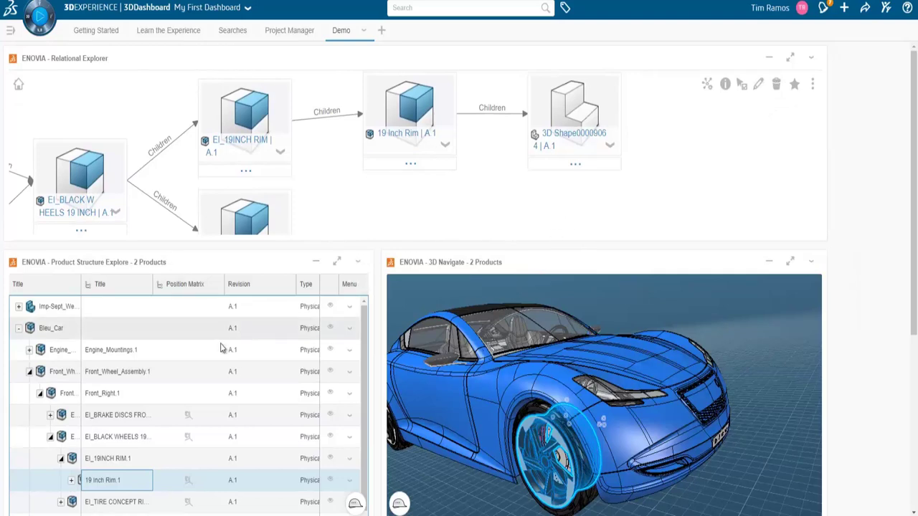
# Examine the wheel relationship graph in the maximized Relational Explorer, and restore and collapse the widget.
pyautogui.click(790, 58)
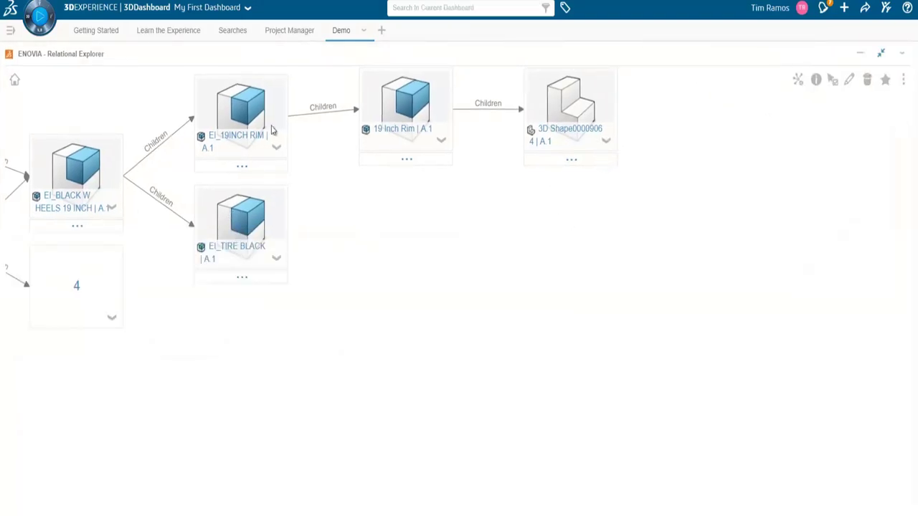
pyautogui.rightClick(629, 271)
pyautogui.click(546, 299)
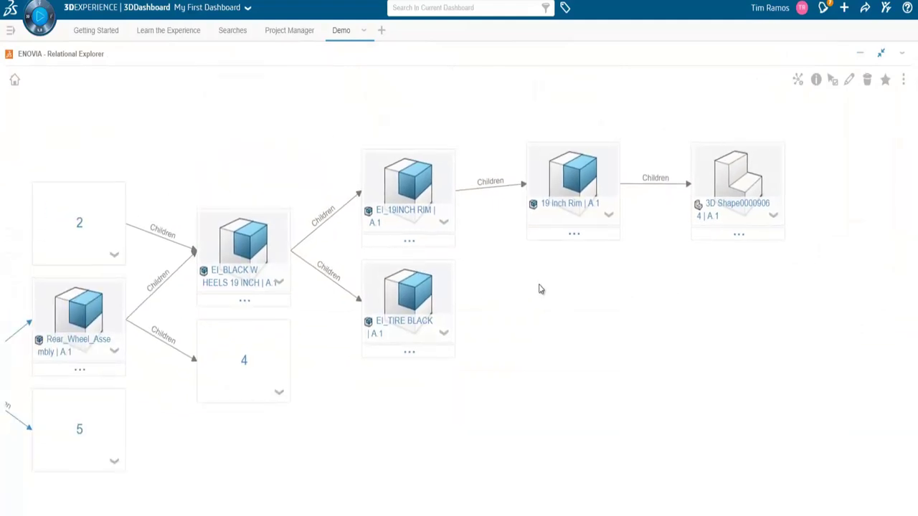
pyautogui.click(880, 54)
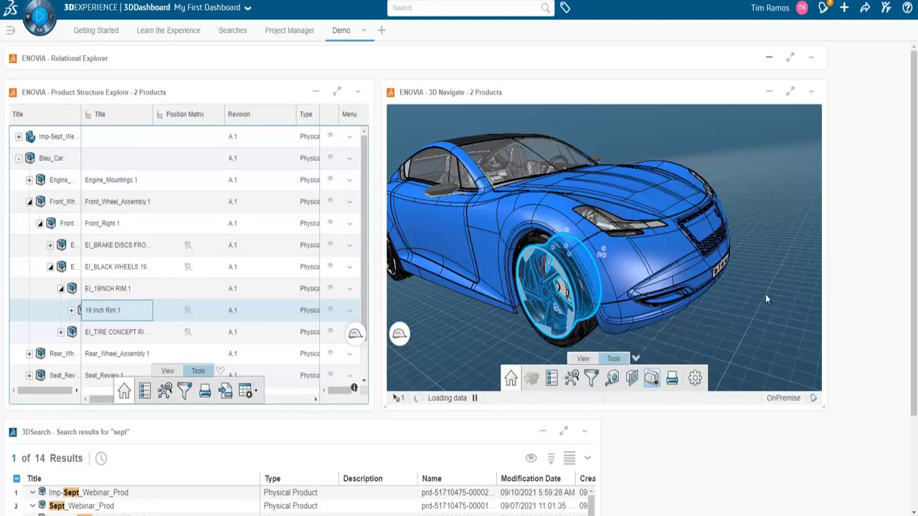
# Cut a section through the car in 3D Navigate and measure the area of a face on the blue front body panel.
pyautogui.click(651, 378)
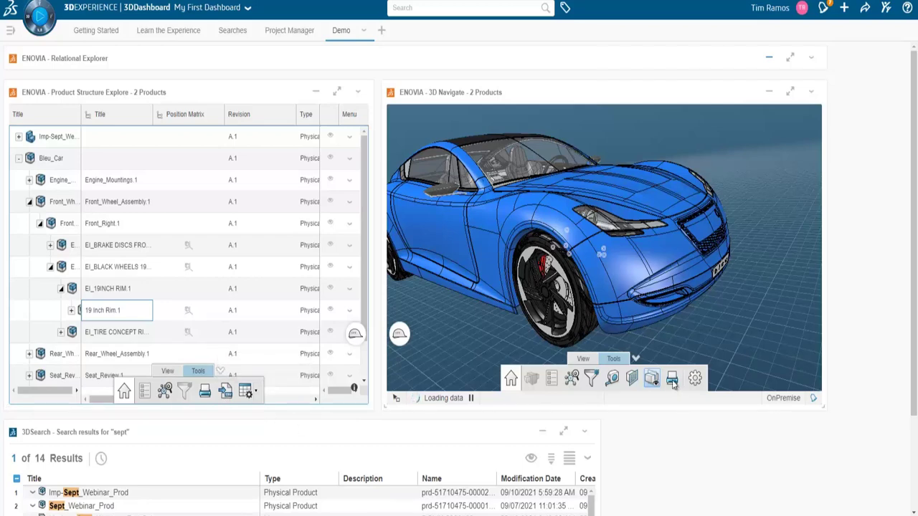
pyautogui.moveTo(589, 249); pyautogui.dragTo(617, 308)
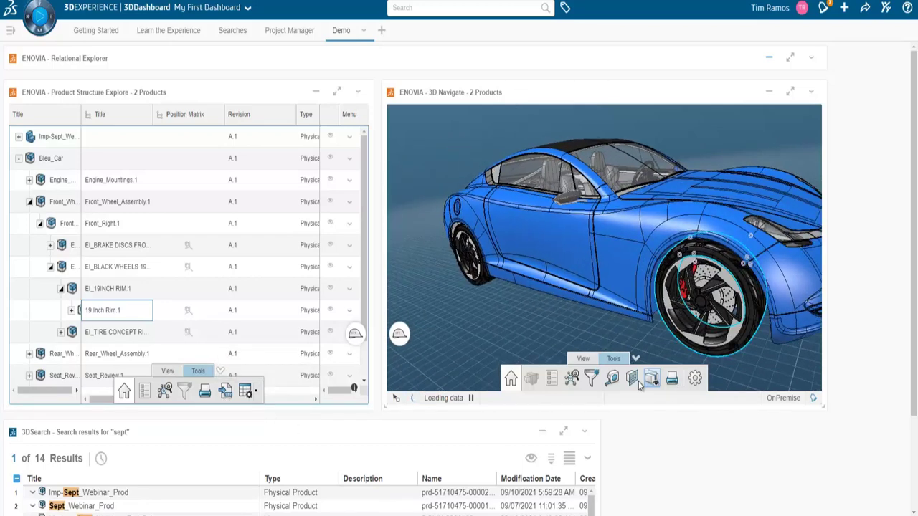
pyautogui.click(652, 380)
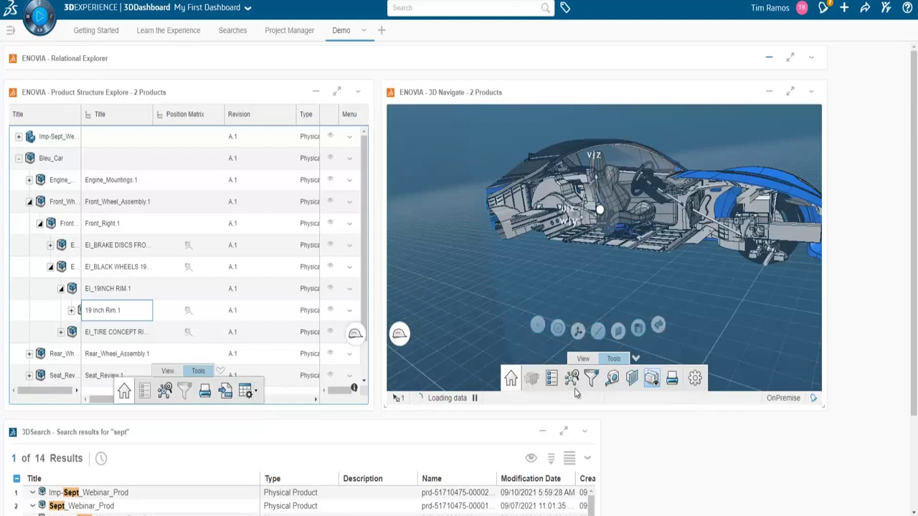
pyautogui.click(612, 378)
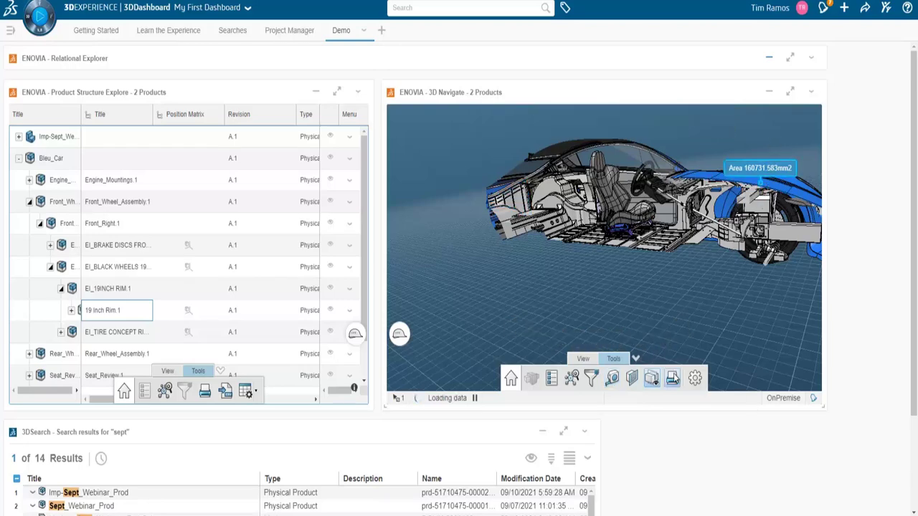
# Preview a printout of the sectioned car, check the available print destinations, and cancel printing.
pyautogui.click(673, 380)
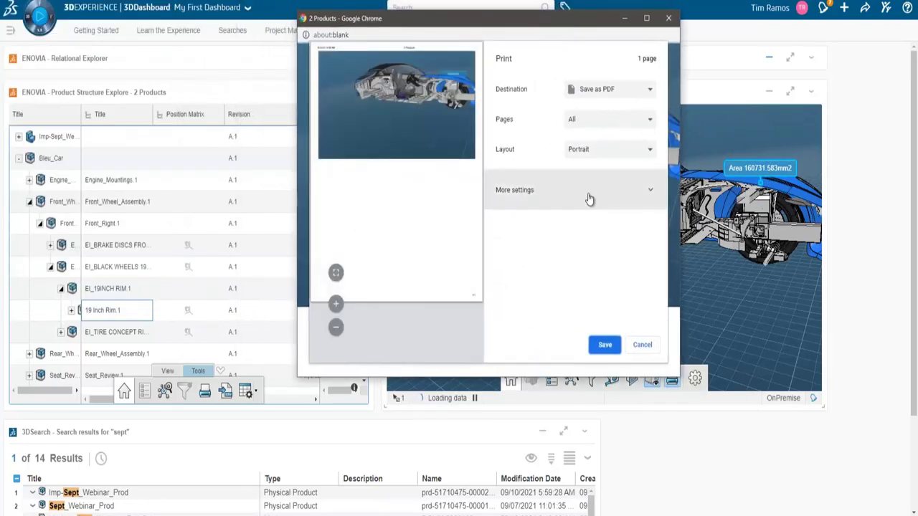
pyautogui.click(635, 92)
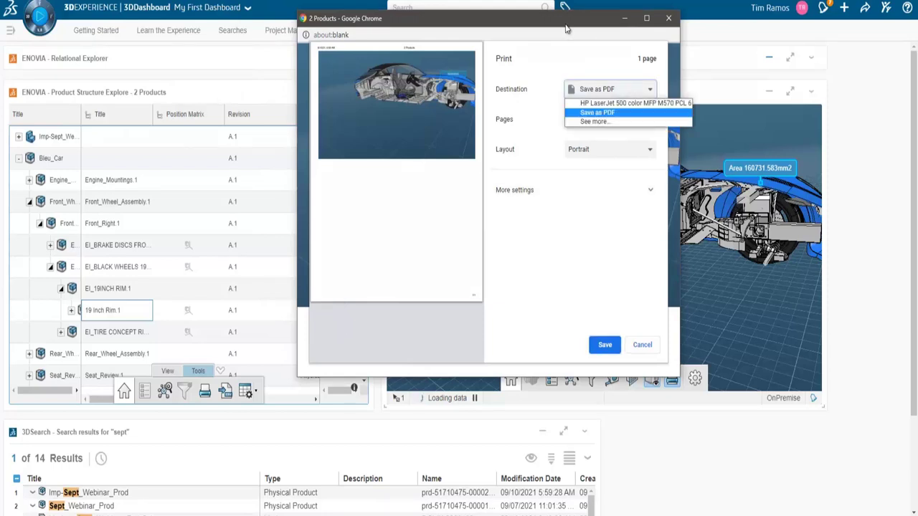
pyautogui.click(635, 94)
pyautogui.click(635, 347)
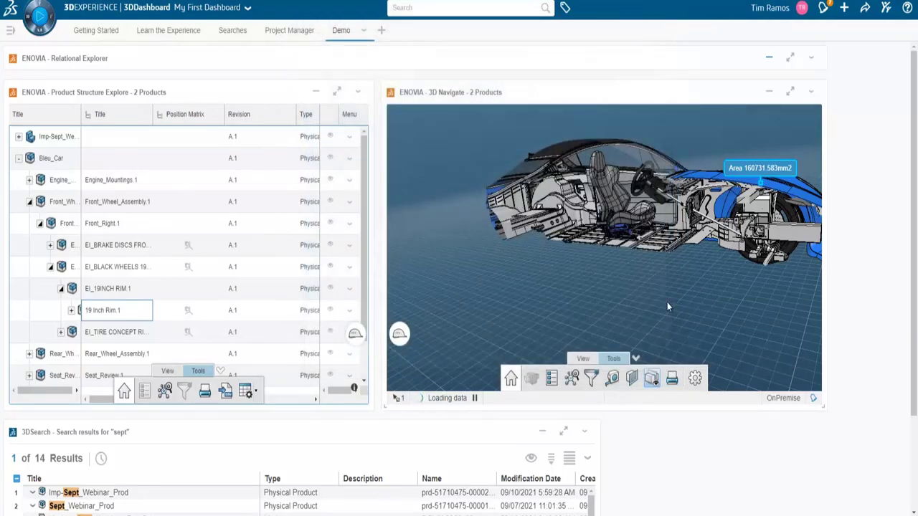
# Collapse the Product Structure Explore and 3D Navigate widgets on the Demo tab.
pyautogui.scroll(-2, 887, 249)
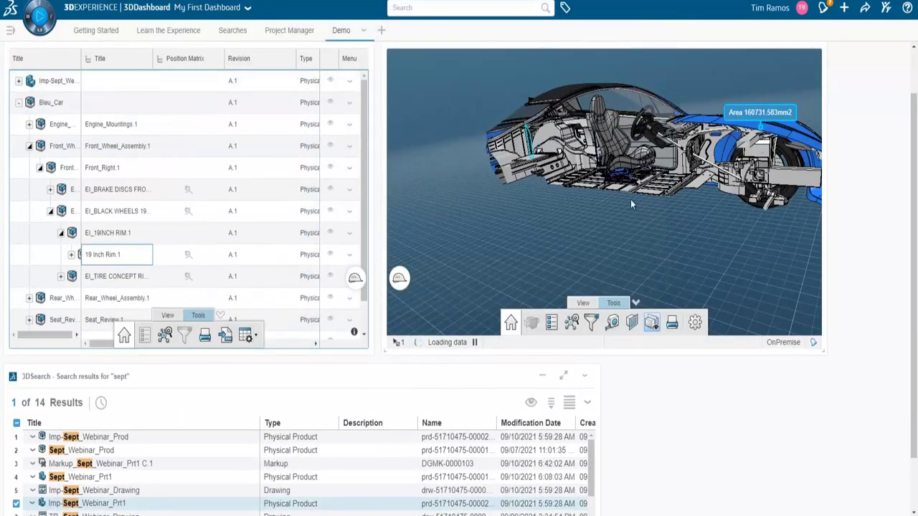
pyautogui.scroll(2, 885, 194)
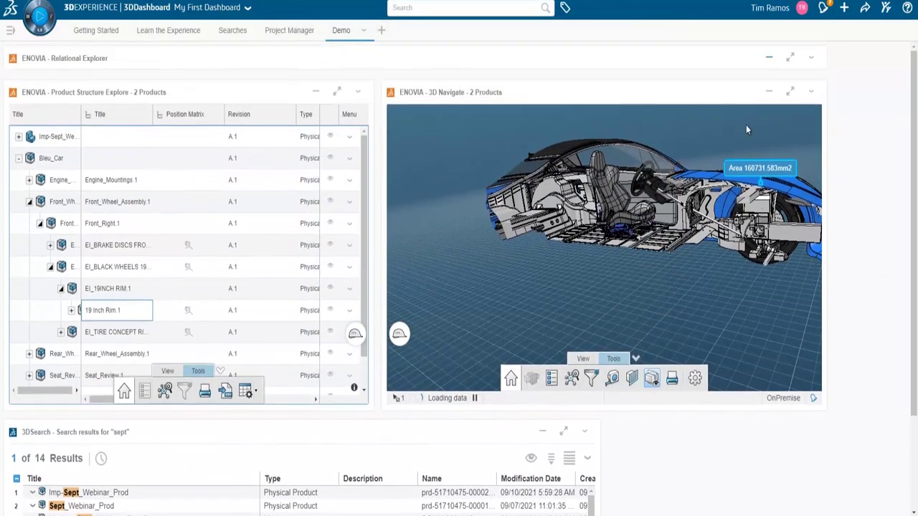
pyautogui.click(313, 95)
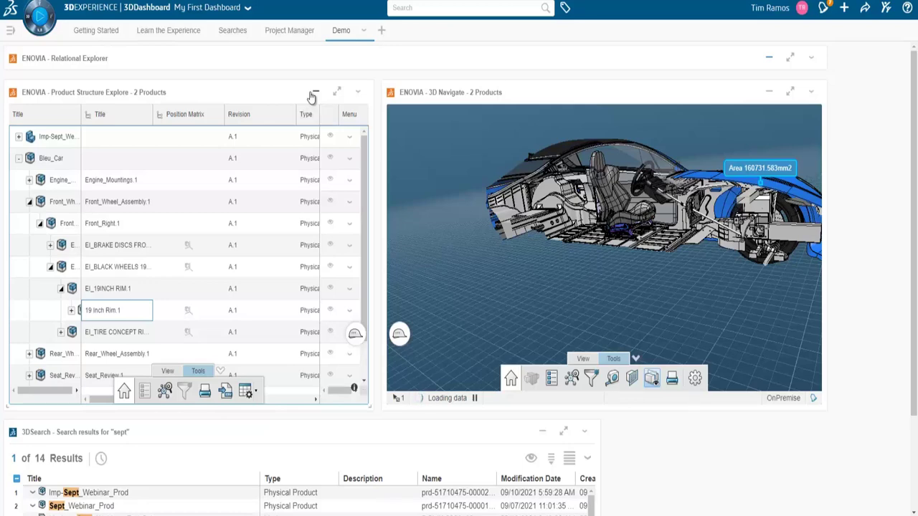
pyautogui.click(768, 100)
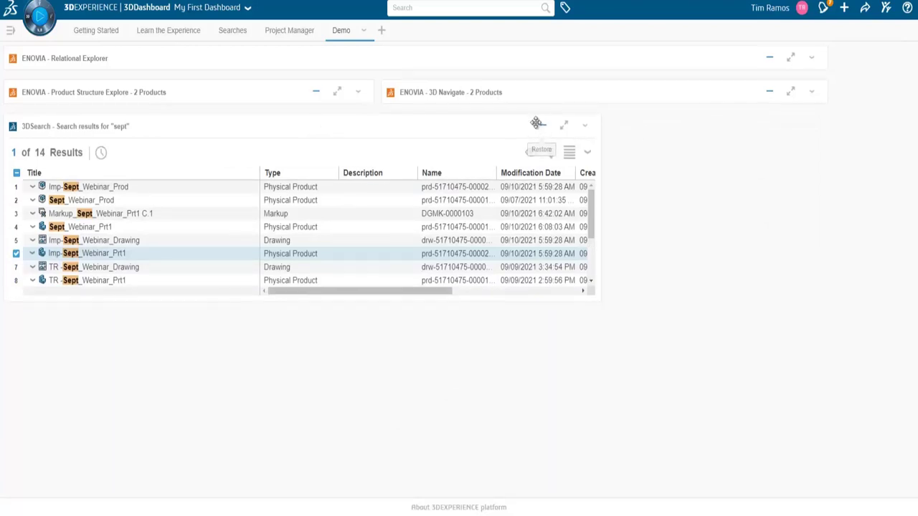
# Collapse the 3DSearch widget with the "sept" results and delete it from the Demo tab.
pyautogui.click(539, 127)
pyautogui.click(592, 125)
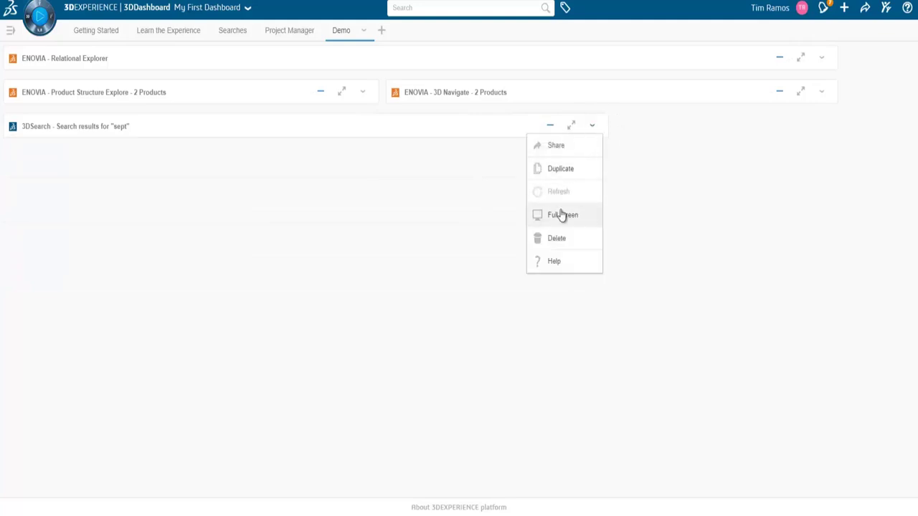
pyautogui.click(566, 241)
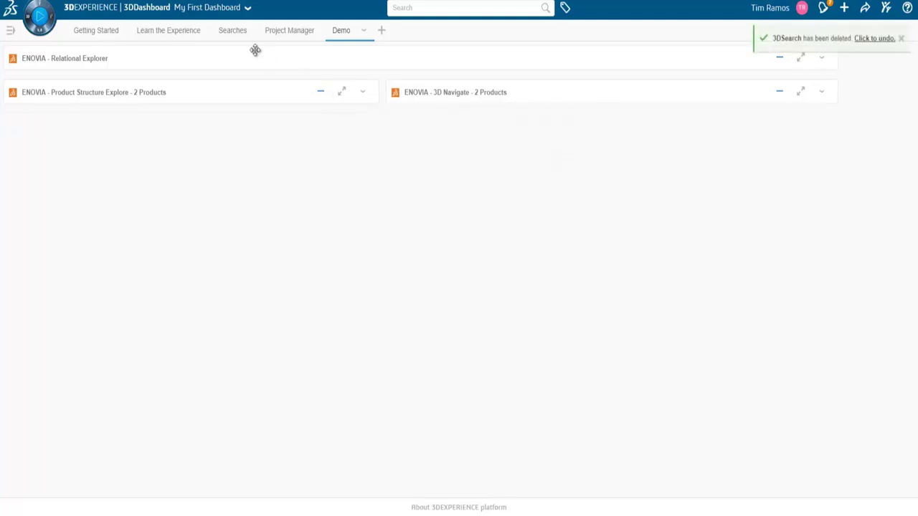
# Add three 3DPlay widgets to the Demo tab and close the apps list.
pyautogui.click(233, 35)
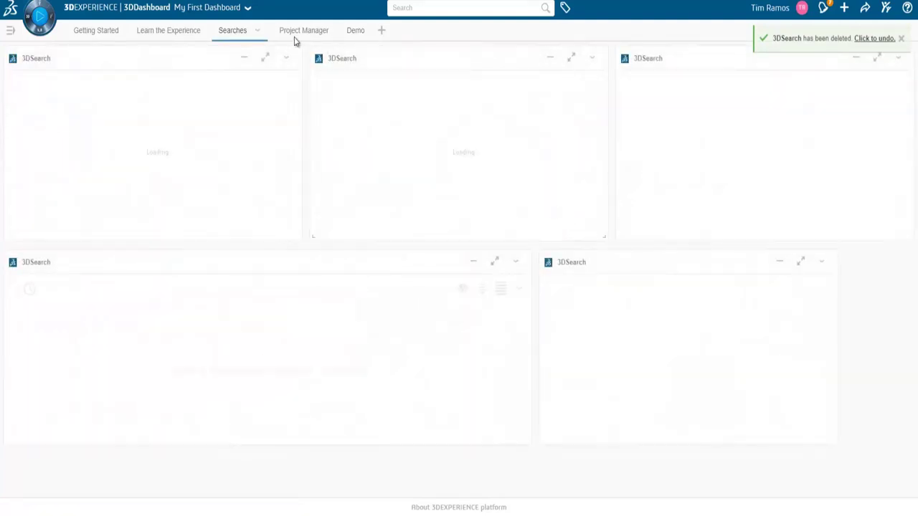
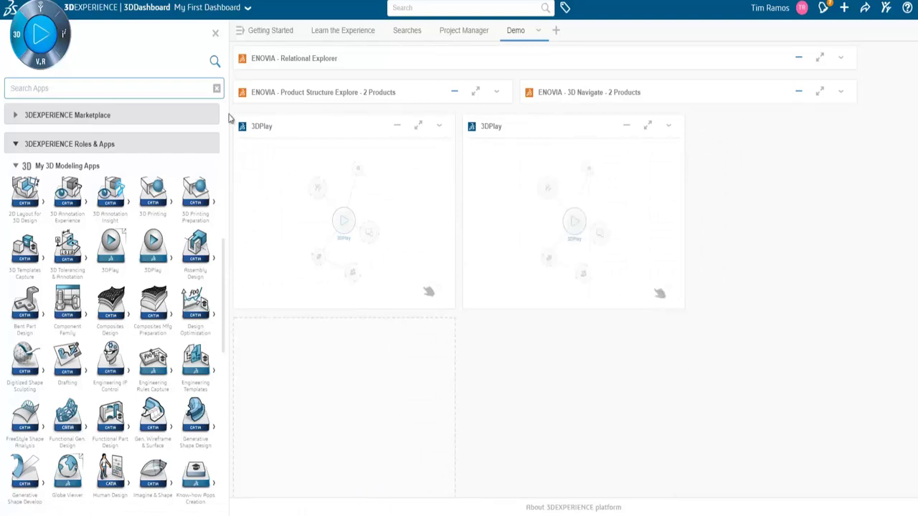
pyautogui.click(215, 33)
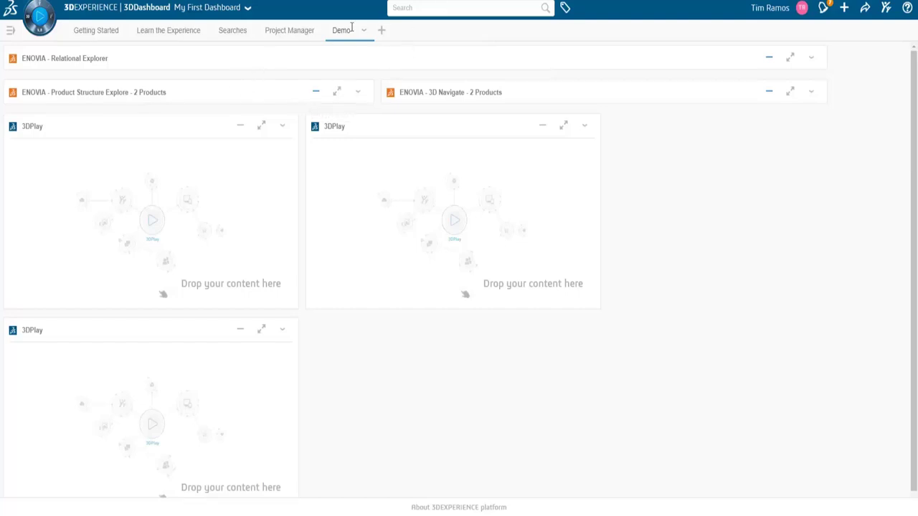
# Load revision C.1 of Sept_Webinar_Prt1 from the Searches tab into the first 3DPlay widget on the Demo tab.
pyautogui.click(237, 31)
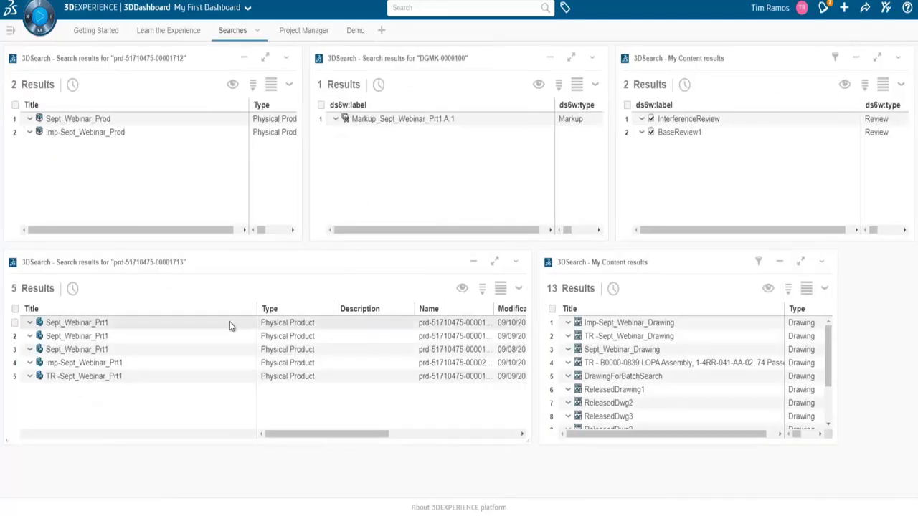
pyautogui.moveTo(297, 440); pyautogui.dragTo(433, 437)
pyautogui.click(381, 325)
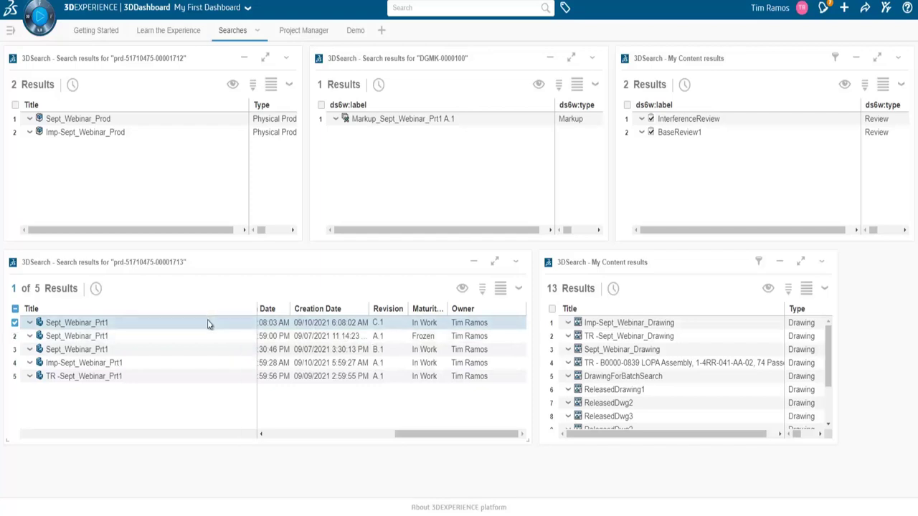
pyautogui.moveTo(208, 324); pyautogui.dragTo(212, 215)
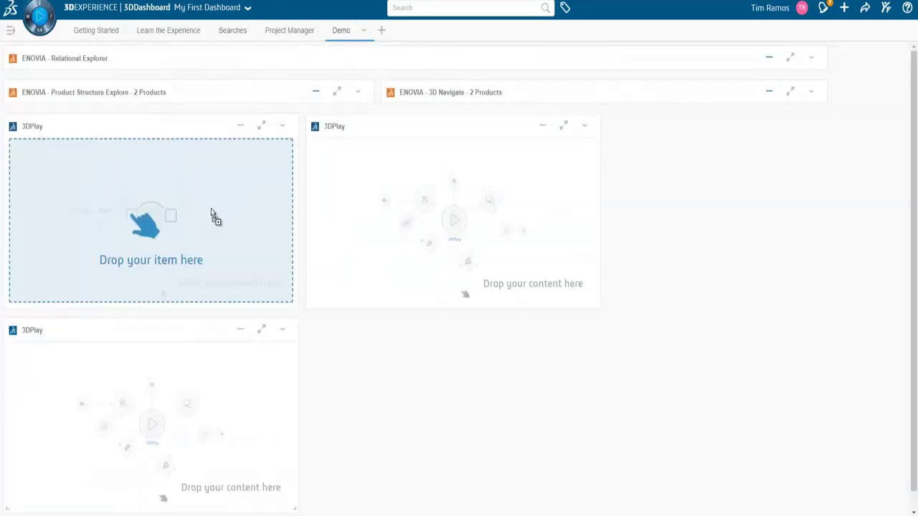
pyautogui.moveTo(211, 208); pyautogui.dragTo(210, 208)
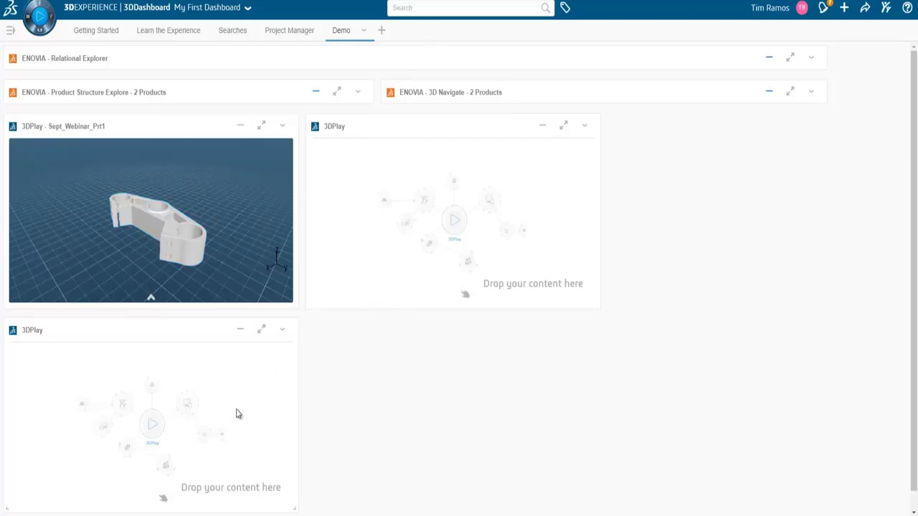
# Load Sept_Webinar_Drawing and BaseReview1 from the Searches tab into the second and third 3DPlay widgets on the Demo tab.
pyautogui.click(228, 34)
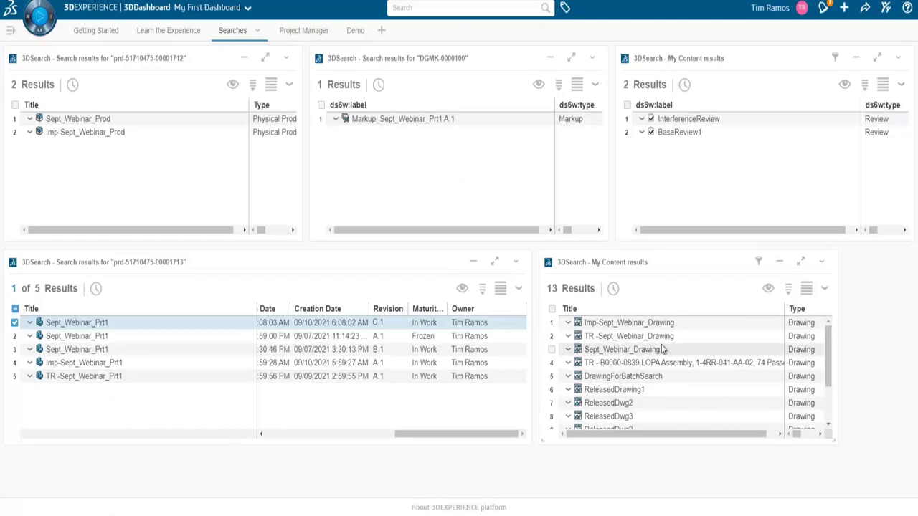
pyautogui.moveTo(651, 354); pyautogui.dragTo(452, 221)
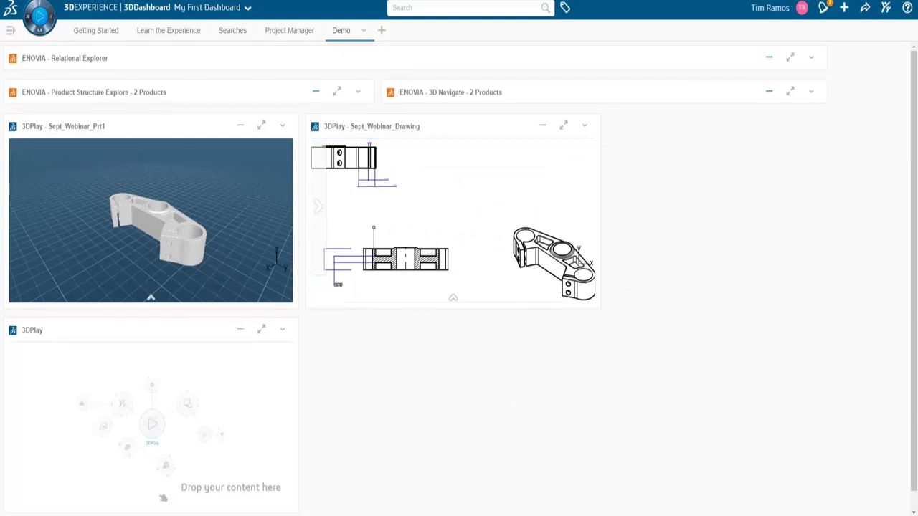
pyautogui.click(230, 35)
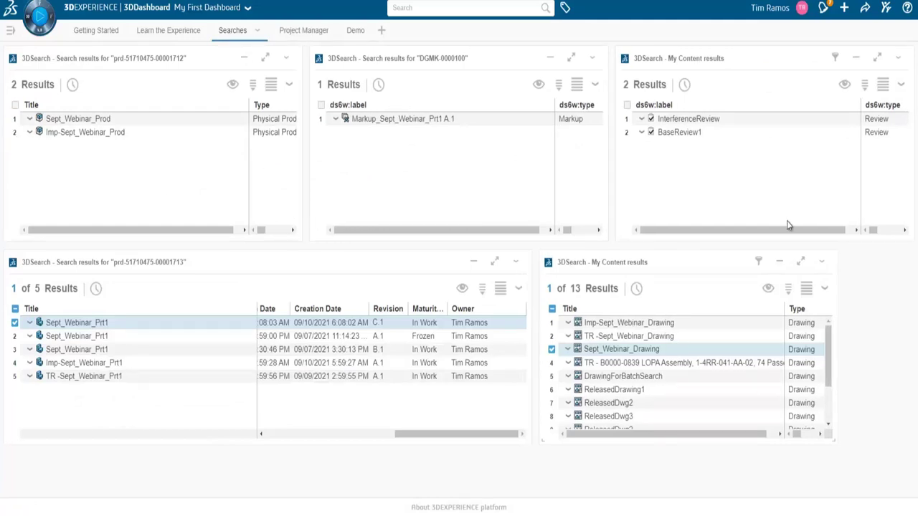
pyautogui.click(674, 136)
pyautogui.moveTo(672, 133)
pyautogui.mouseDown()
pyautogui.moveTo(666, 189)
pyautogui.moveTo(341, 39)
pyautogui.moveTo(348, 27)
pyautogui.moveTo(186, 287)
pyautogui.moveTo(200, 388)
pyautogui.mouseUp()
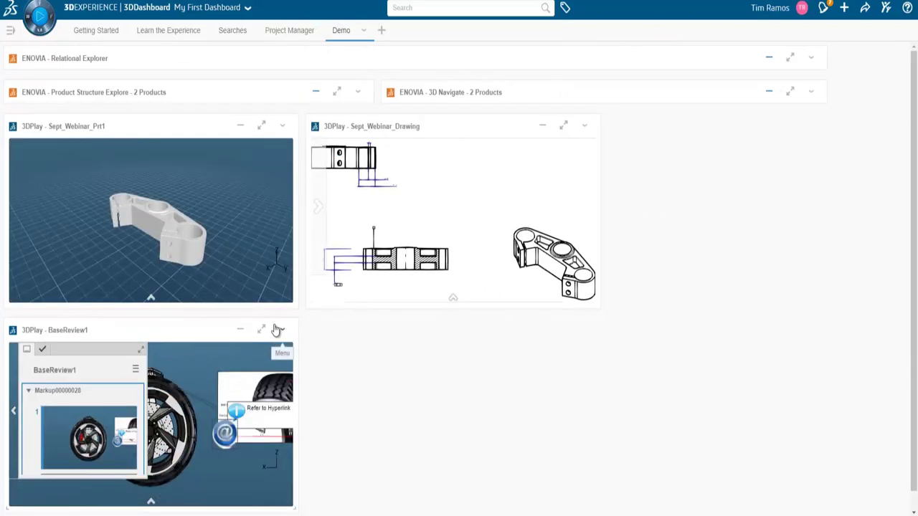
# Maximize the BaseReview1 widget and examine both markup slides and the hyperlink annotation attached to the tire.
pyautogui.click(262, 330)
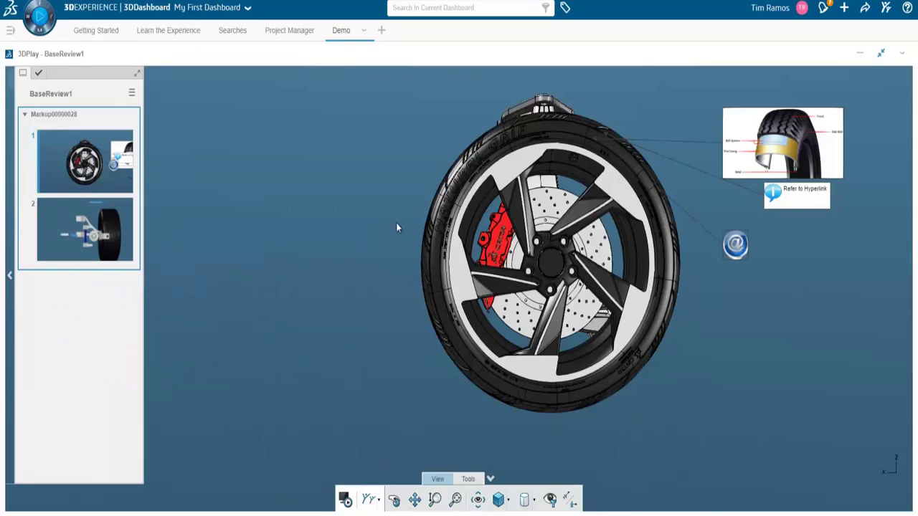
pyautogui.moveTo(397, 228); pyautogui.dragTo(491, 348)
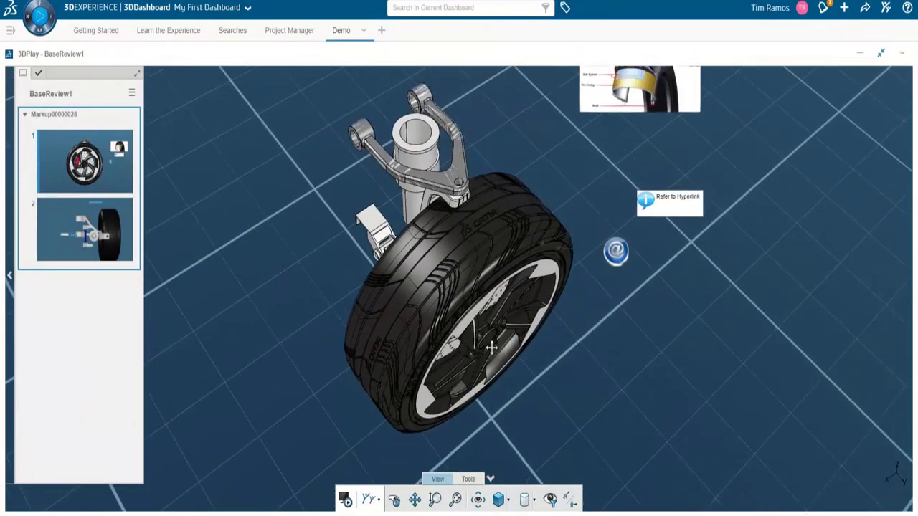
pyautogui.click(115, 148)
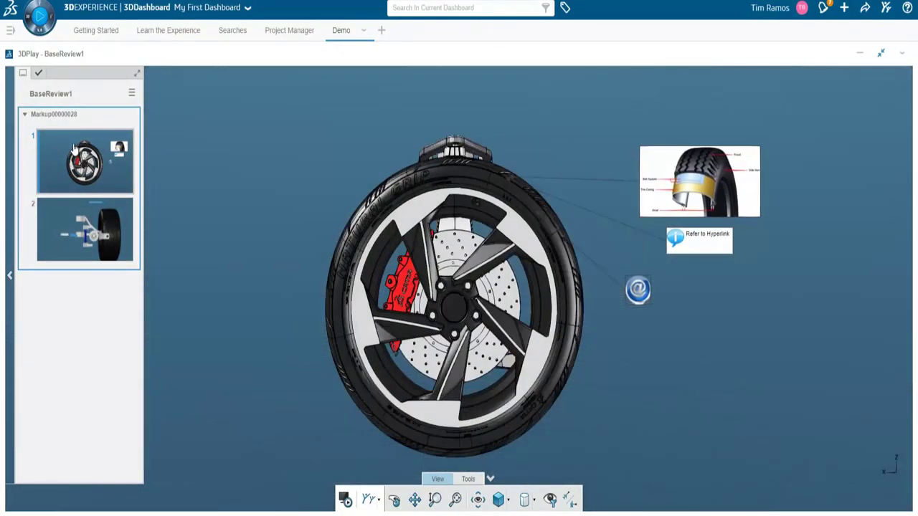
pyautogui.click(84, 215)
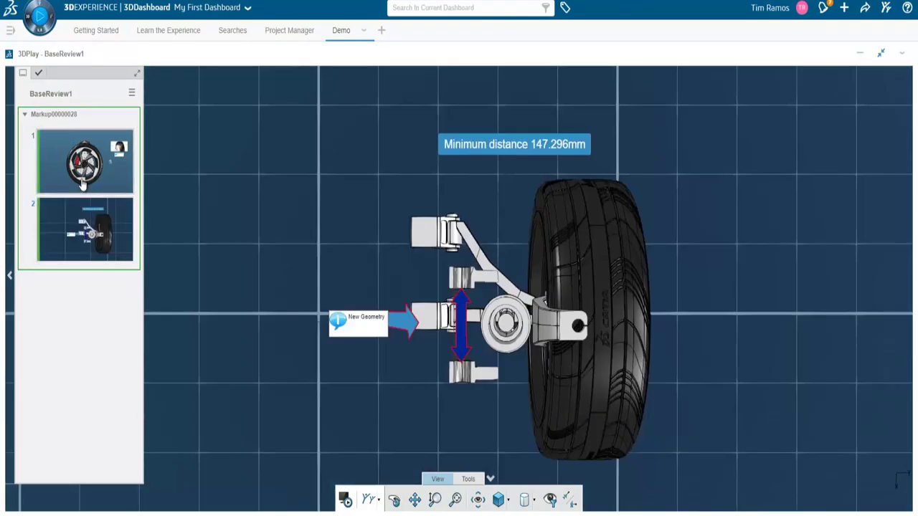
pyautogui.click(83, 170)
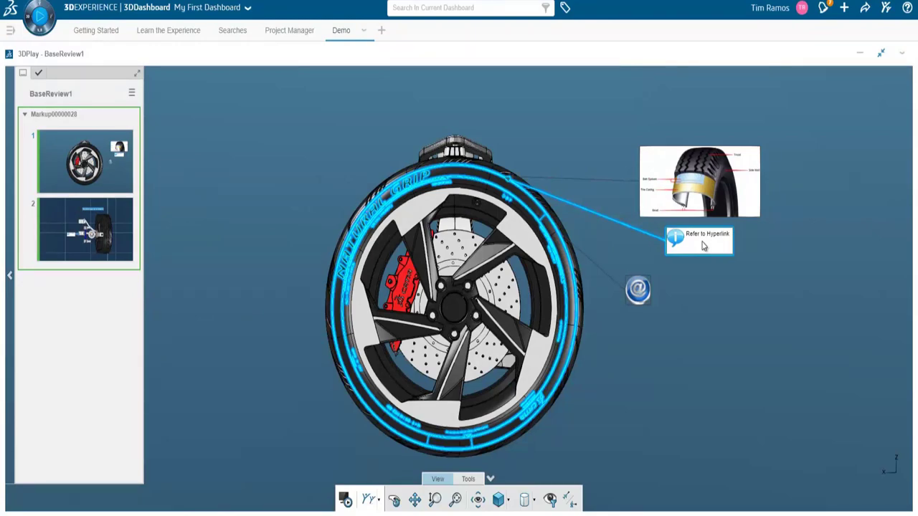
pyautogui.click(638, 290)
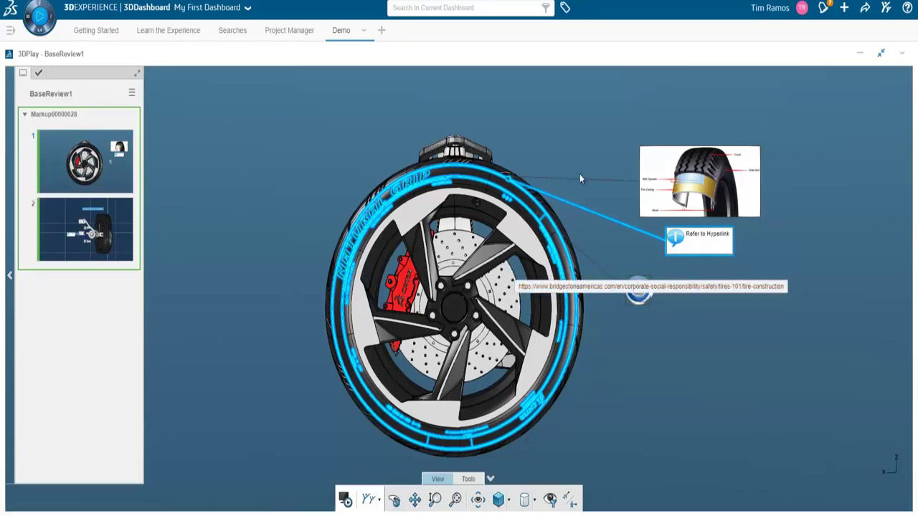
pyautogui.click(644, 307)
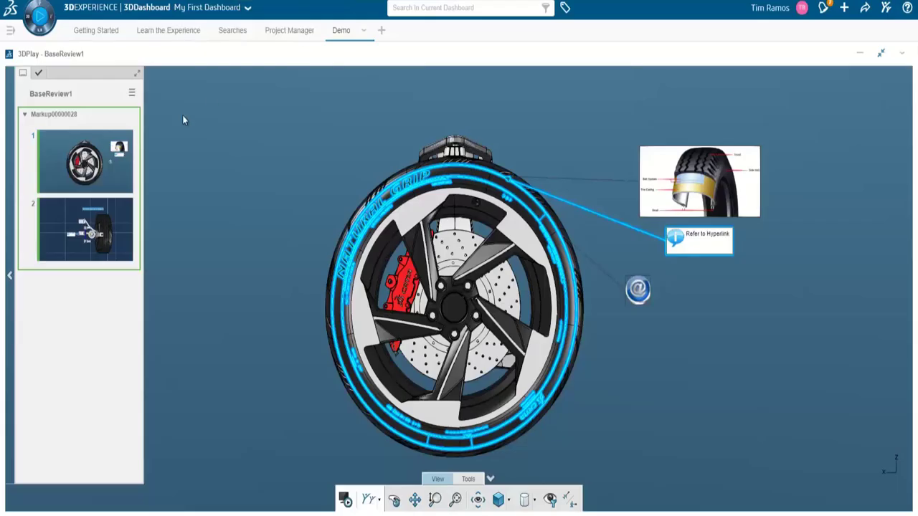
# Examine the second BaseReview1 markup slide, return to the first slide, and restore the widget to its dashboard size.
pyautogui.click(109, 211)
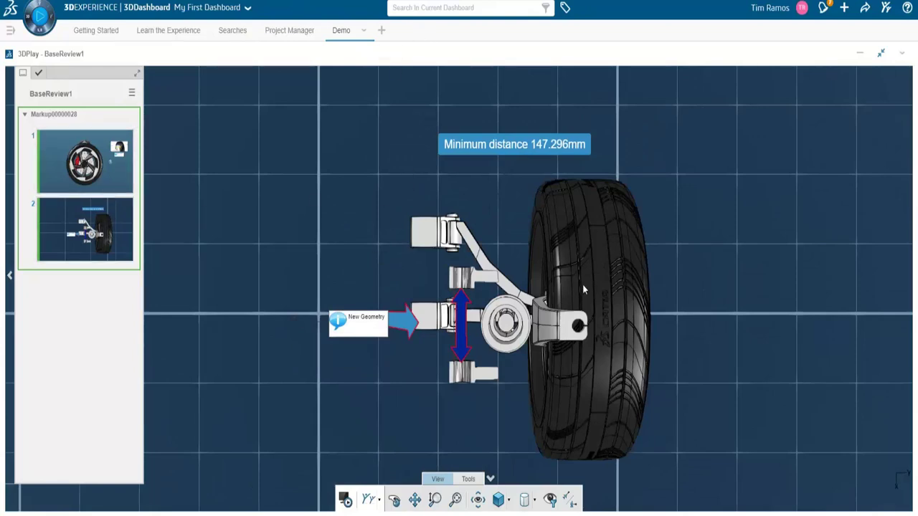
pyautogui.moveTo(582, 434); pyautogui.dragTo(506, 247, button='middle')
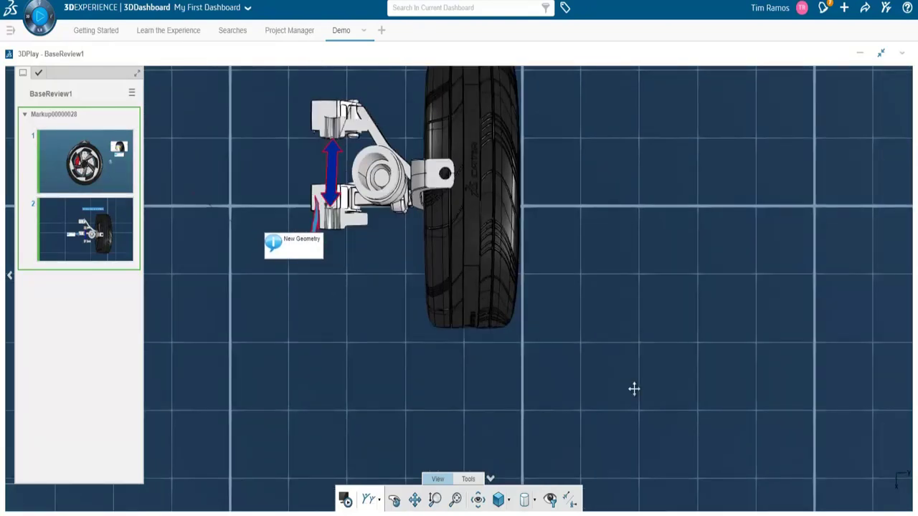
pyautogui.click(84, 229)
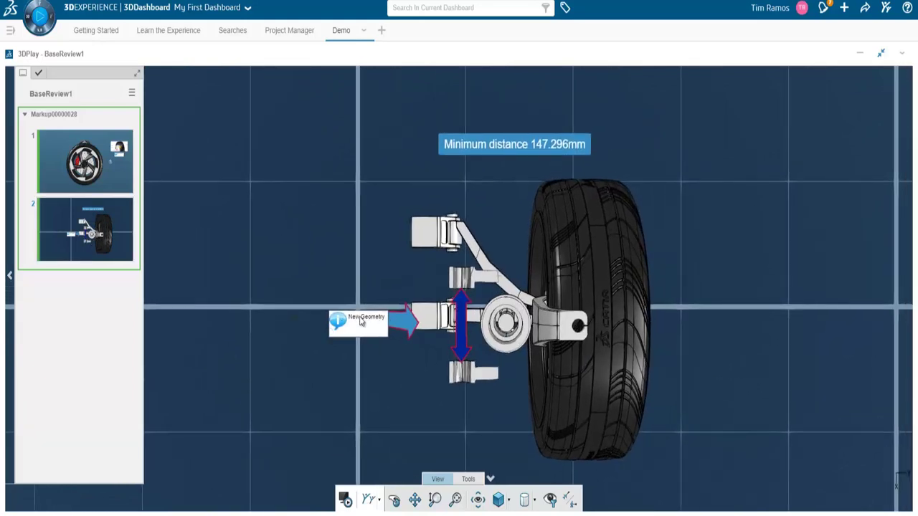
pyautogui.click(103, 167)
pyautogui.click(879, 56)
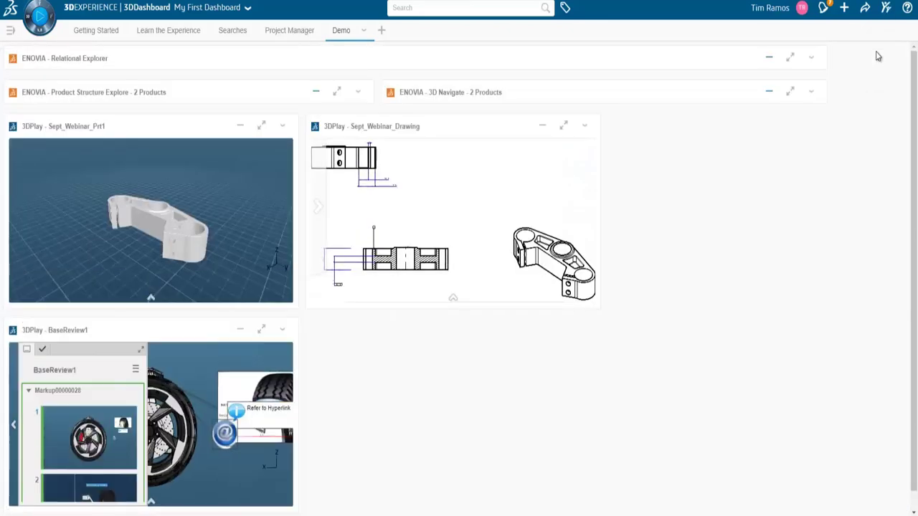
# Maximize the Sept_Webinar_Prt1 widget and play the part in 3D Tolerancing & Annotation mode.
pyautogui.click(261, 127)
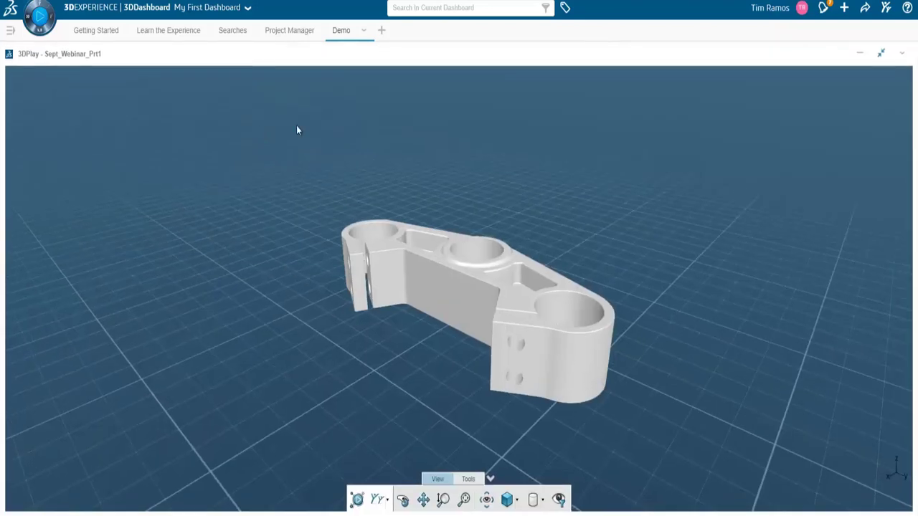
pyautogui.click(881, 55)
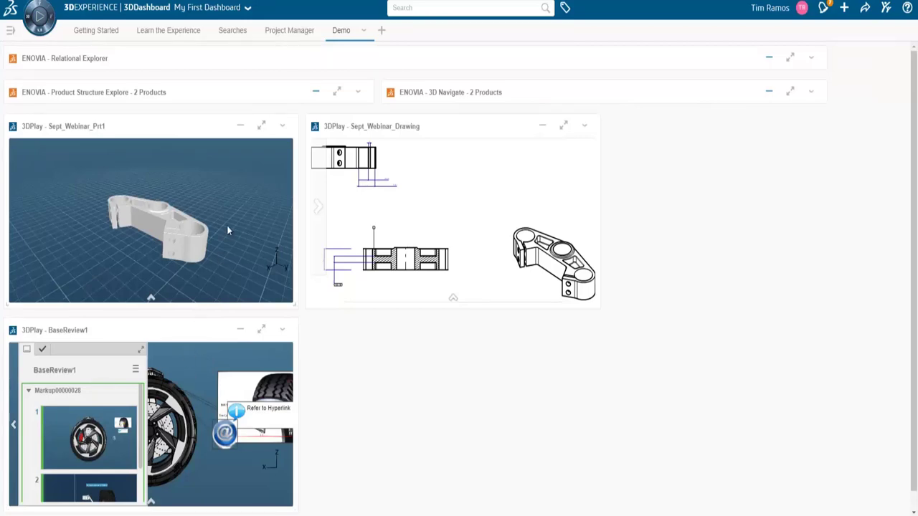
pyautogui.click(262, 129)
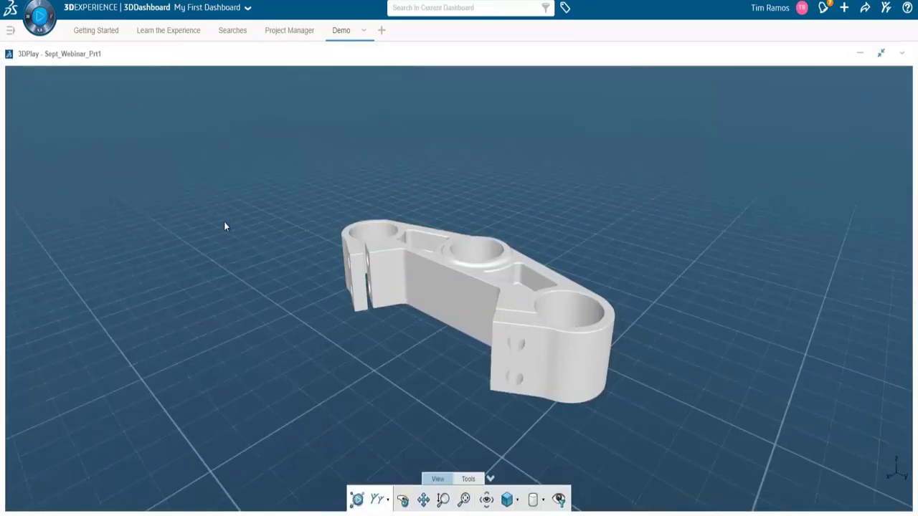
pyautogui.click(360, 505)
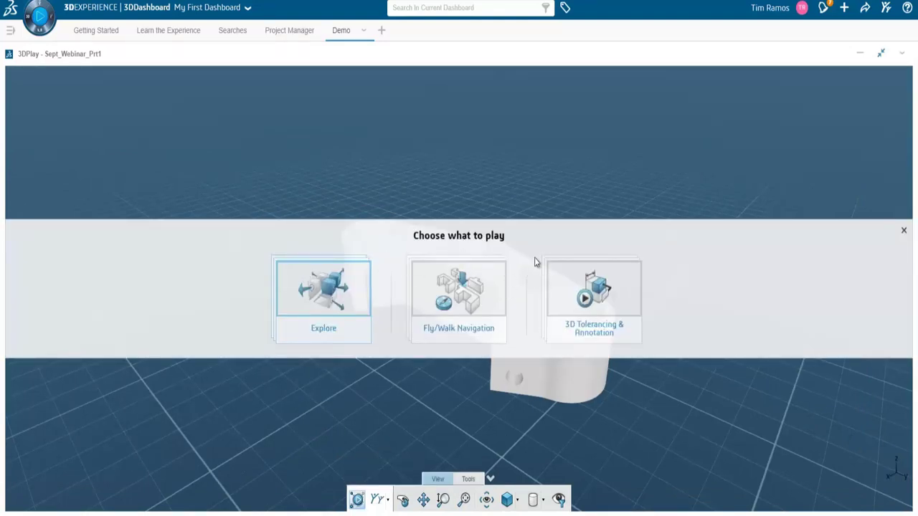
pyautogui.click(594, 300)
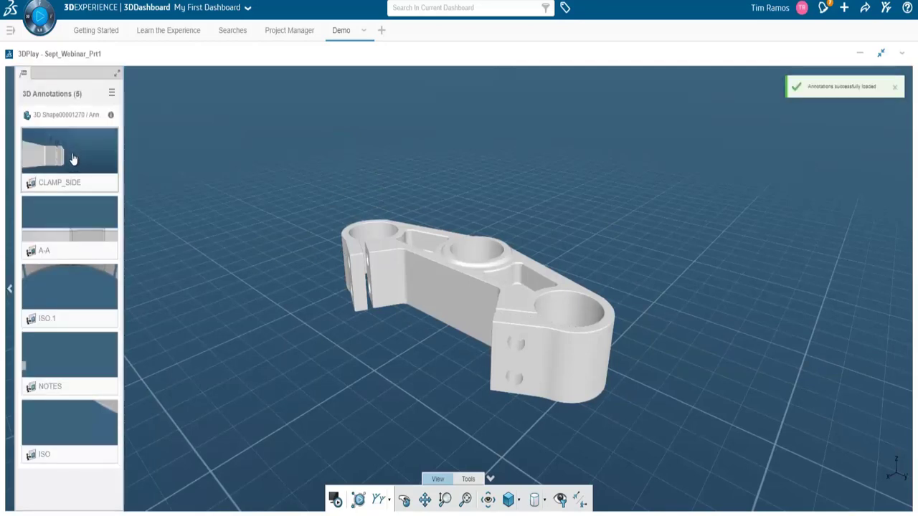
# Examine the part's CLAMP_SIDE, A-A, ISO.1, NOTES and ISO annotation views.
pyautogui.click(72, 159)
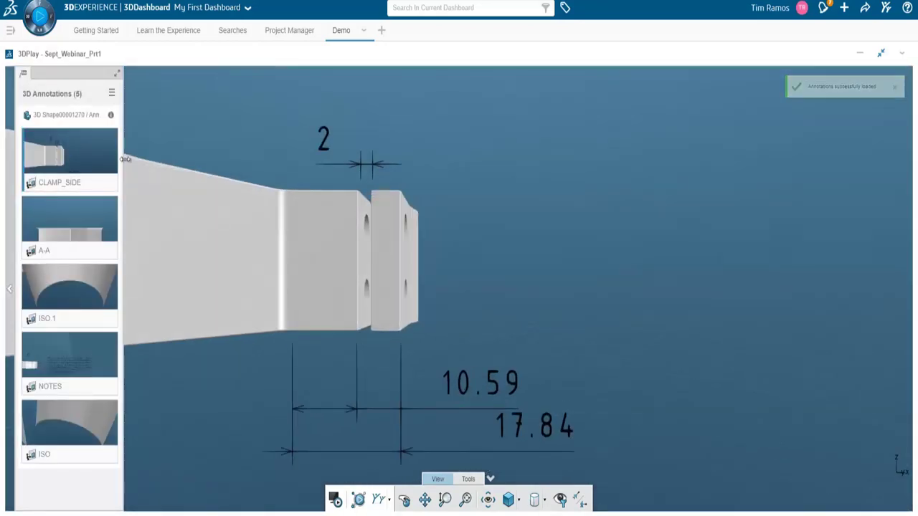
pyautogui.click(108, 212)
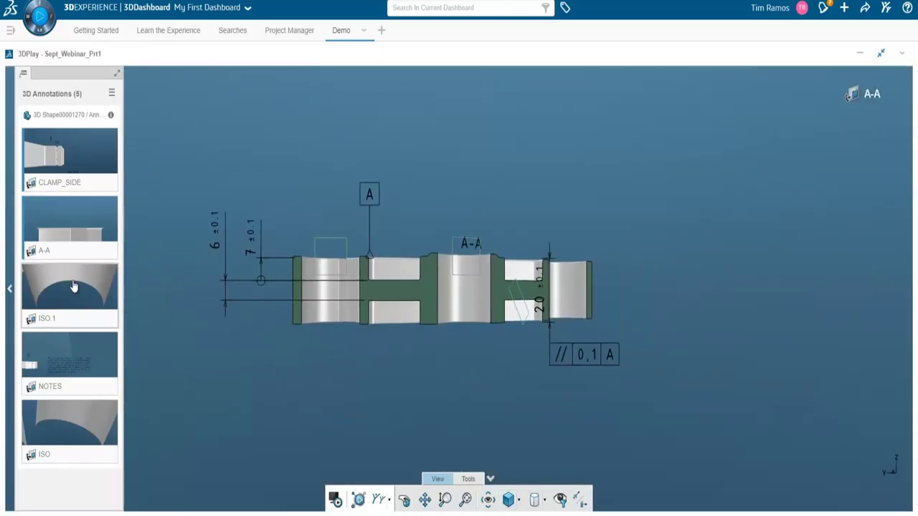
pyautogui.click(75, 288)
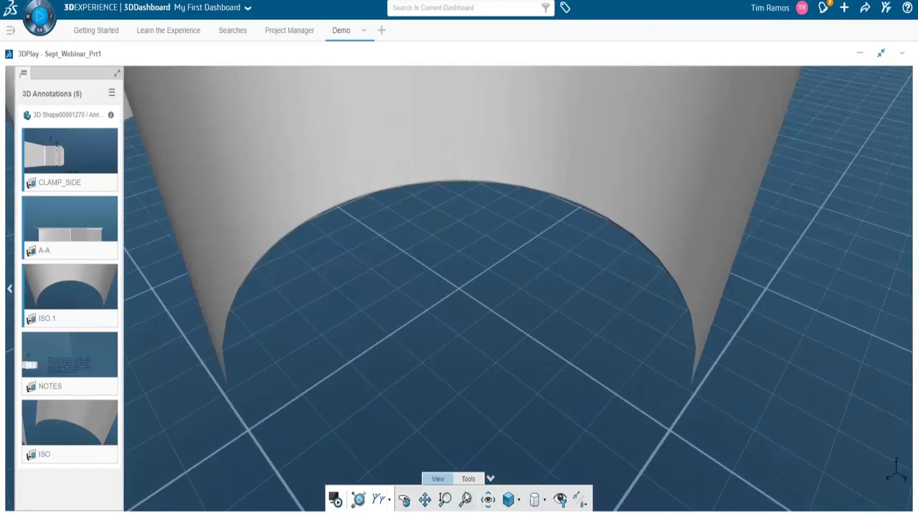
pyautogui.click(94, 367)
pyautogui.click(90, 439)
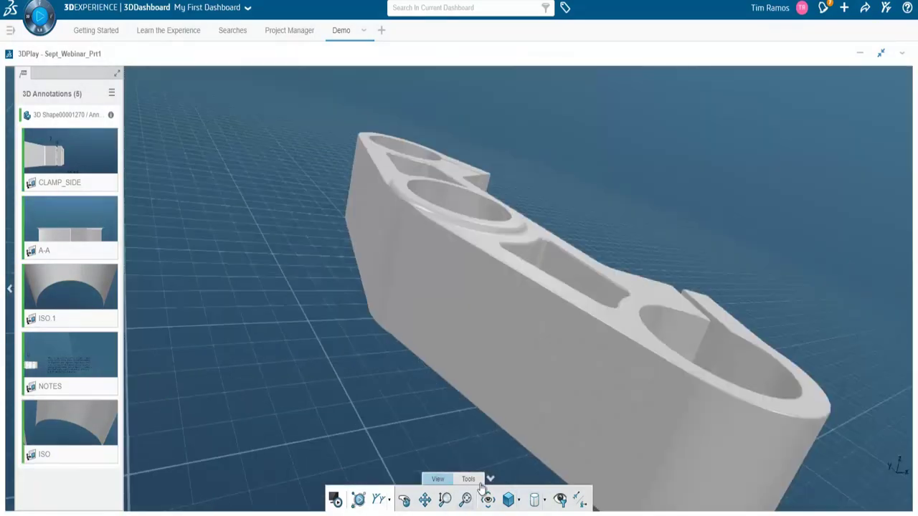
# Switch the part back to Explore mode and restore the Sept_Webinar_Prt1 widget to its dashboard size.
pyautogui.click(334, 499)
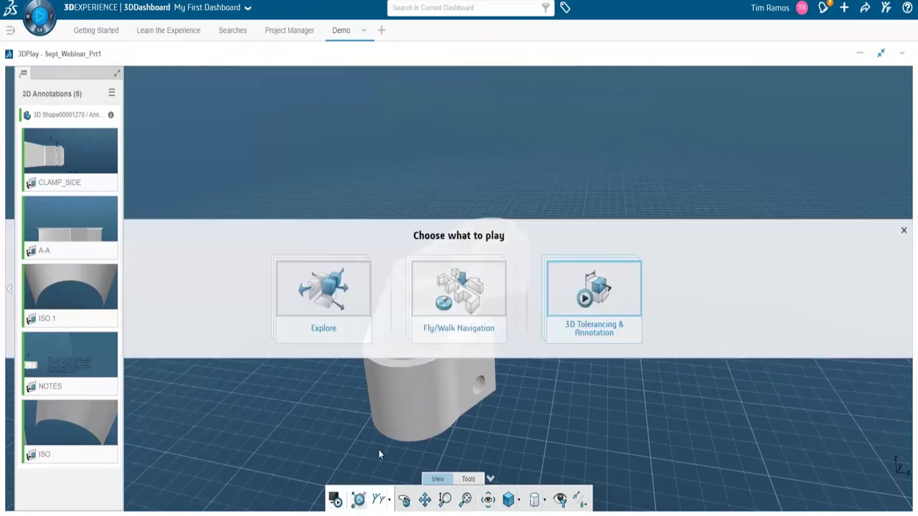
pyautogui.click(343, 303)
pyautogui.click(878, 55)
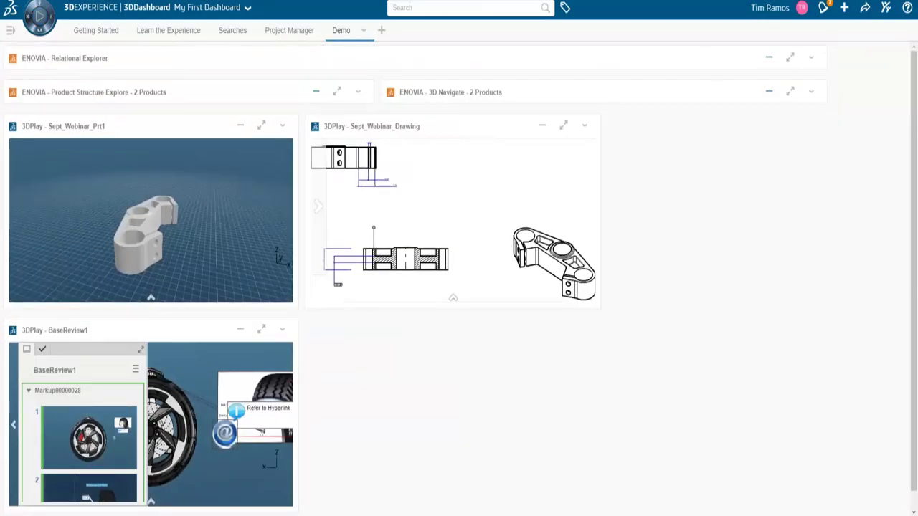
# Maximize the Sept_Webinar_Drawing widget and examine the drawing views at different zoom levels.
pyautogui.click(565, 128)
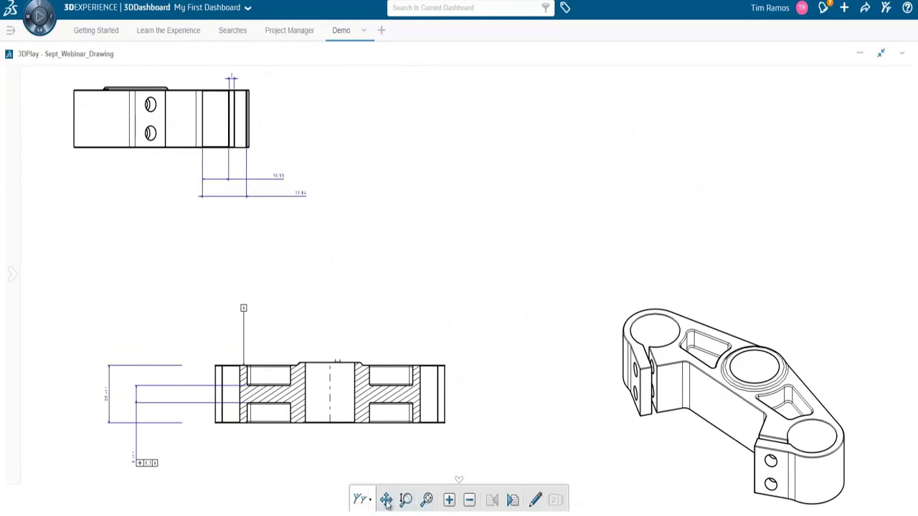
pyautogui.scroll(-3, 524, 304)
pyautogui.scroll(3, 486, 311)
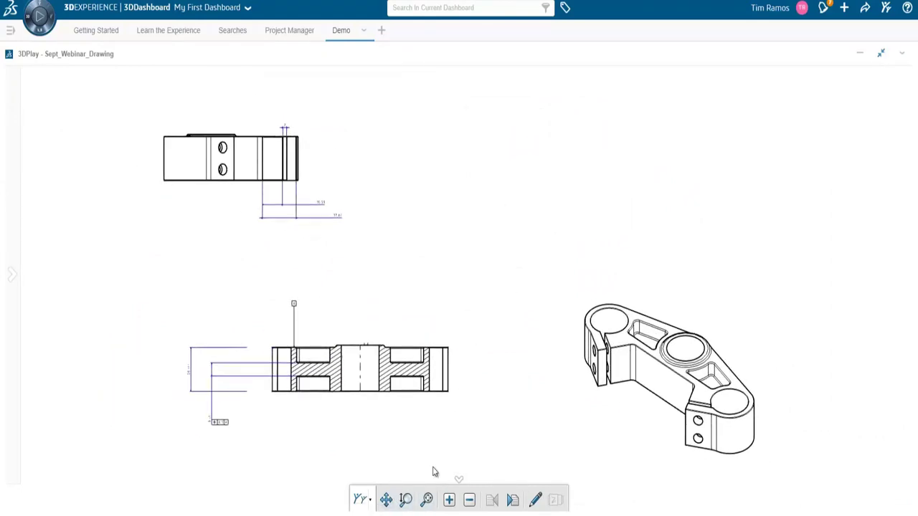
pyautogui.click(426, 500)
pyautogui.scroll(3, 588, 221)
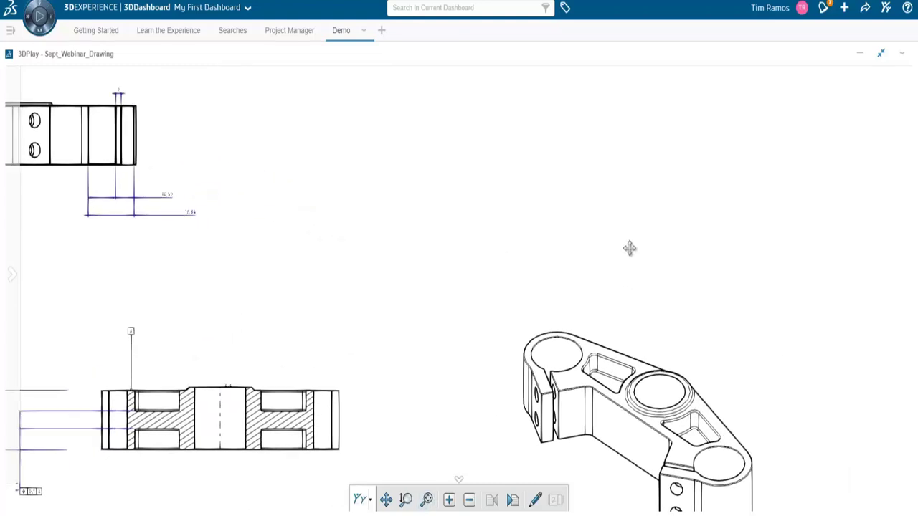
pyautogui.click(468, 500)
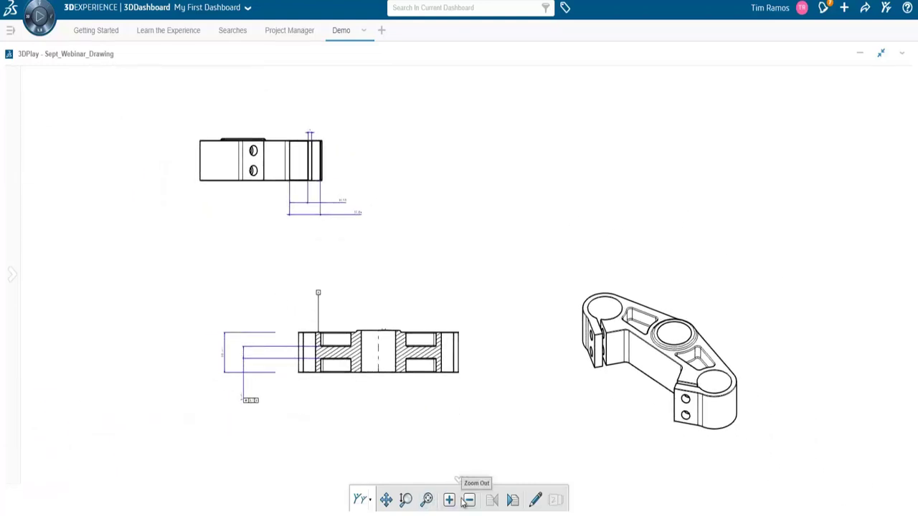
pyautogui.click(466, 500)
pyautogui.click(472, 504)
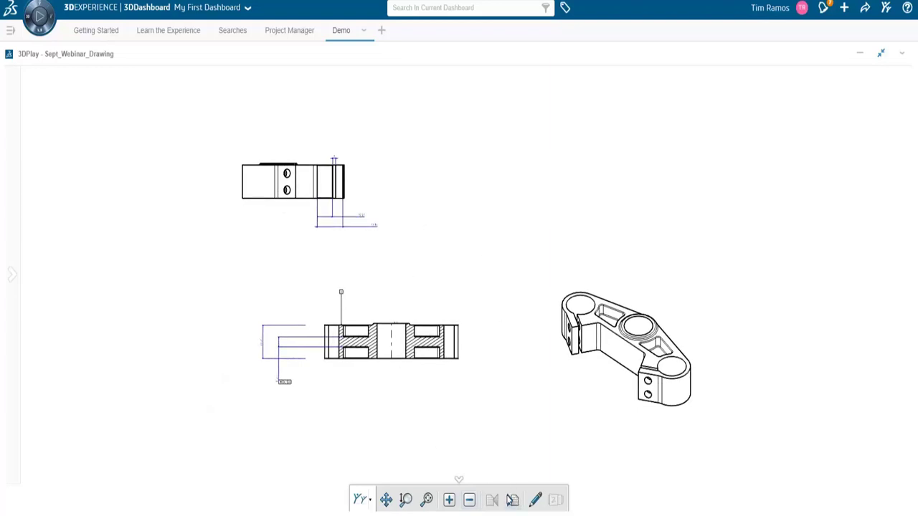
# Go to the drawing's next sheet, return to the previous one, and fit all its views on screen.
pyautogui.click(511, 500)
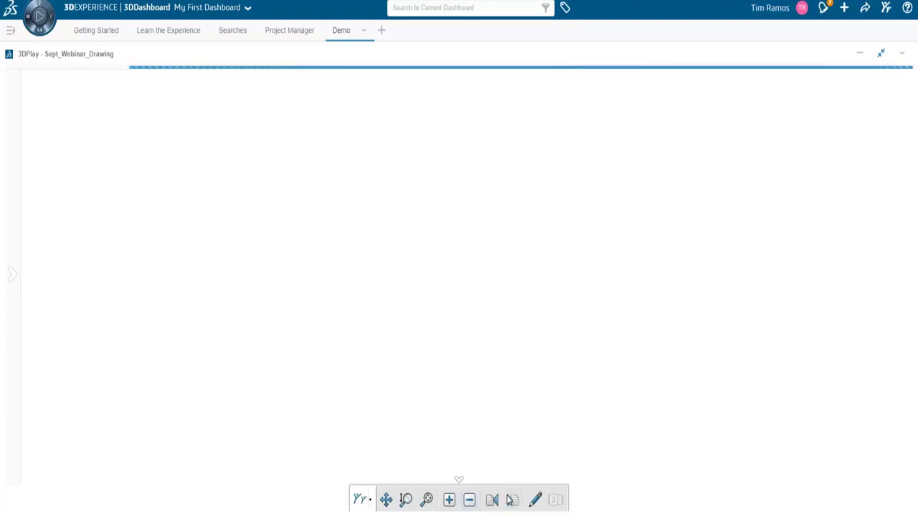
pyautogui.click(493, 502)
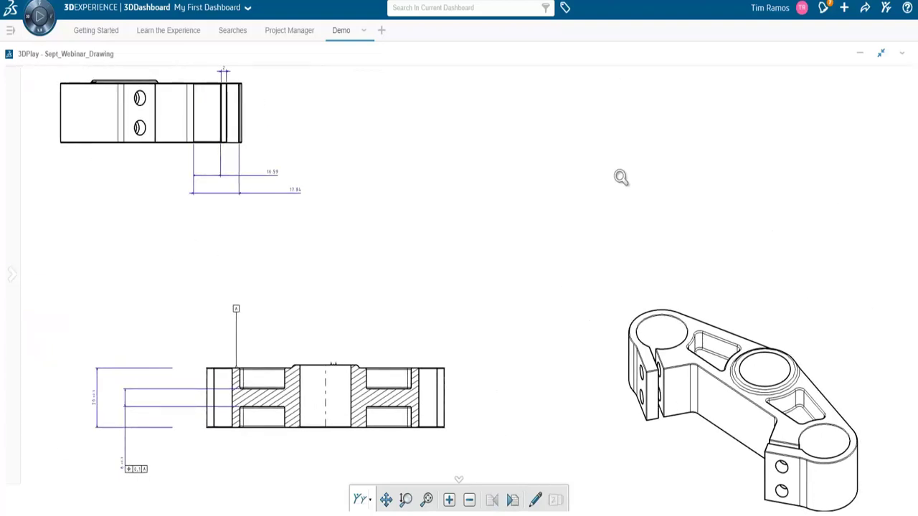
pyautogui.scroll(-3, 620, 183)
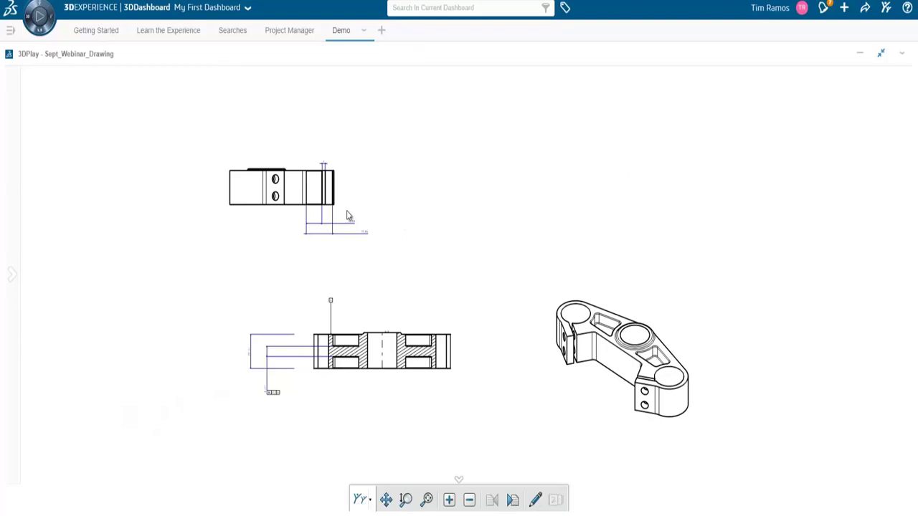
# Start annotating the drawing and set the markup color to green.
pyautogui.click(537, 501)
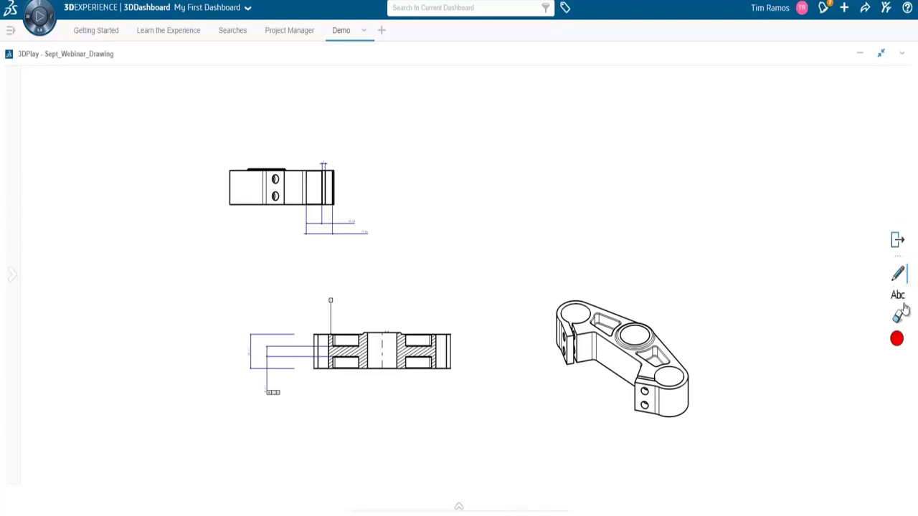
pyautogui.click(896, 338)
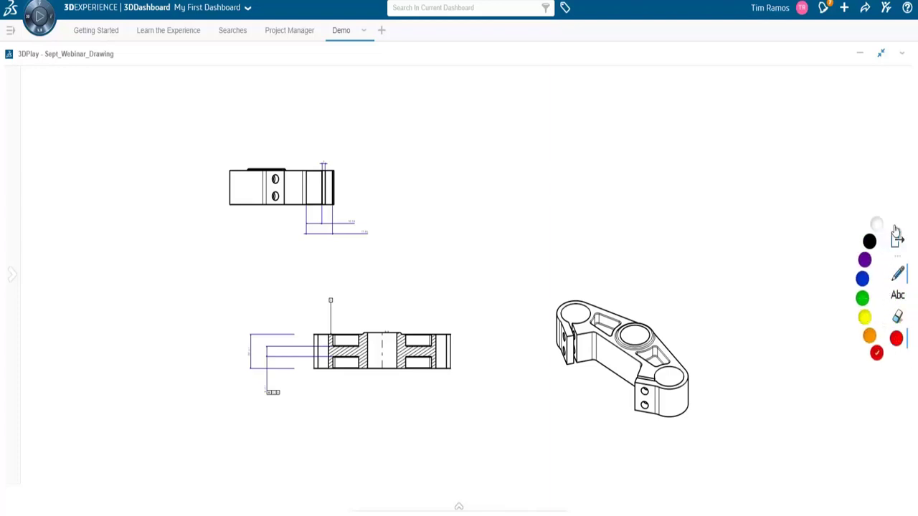
pyautogui.click(862, 300)
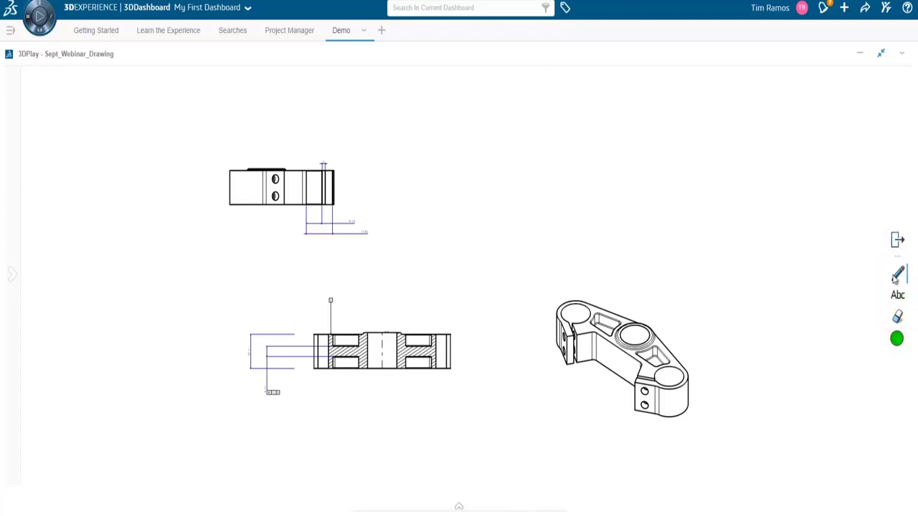
# Draw freehand an arrow to the isometric view's upper bore, a box around the clamp view, a section-view loop, and a circle around the lower clamp.
pyautogui.moveTo(583, 247)
pyautogui.mouseDown()
pyautogui.moveTo(578, 310)
pyautogui.moveTo(565, 293)
pyautogui.mouseUp()
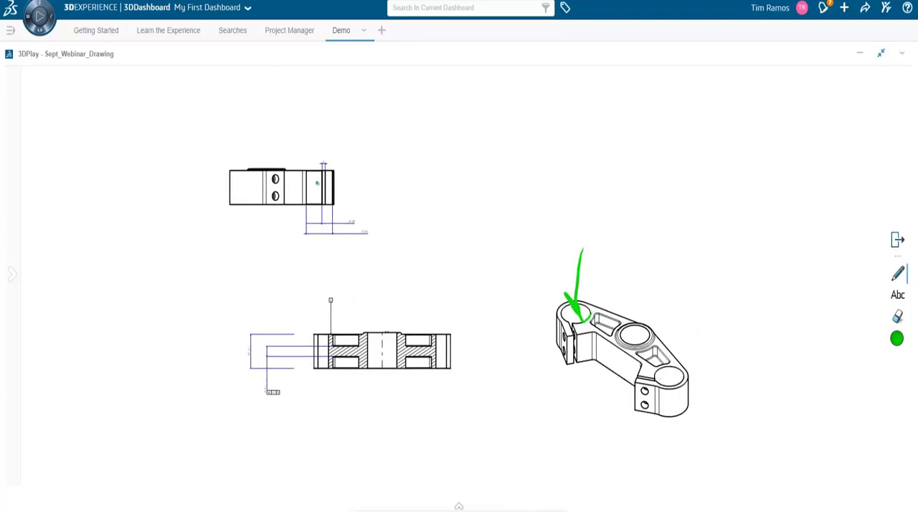
pyautogui.moveTo(231, 146)
pyautogui.mouseDown()
pyautogui.moveTo(312, 221)
pyautogui.moveTo(336, 155)
pyautogui.moveTo(305, 122)
pyautogui.moveTo(235, 133)
pyautogui.mouseUp()
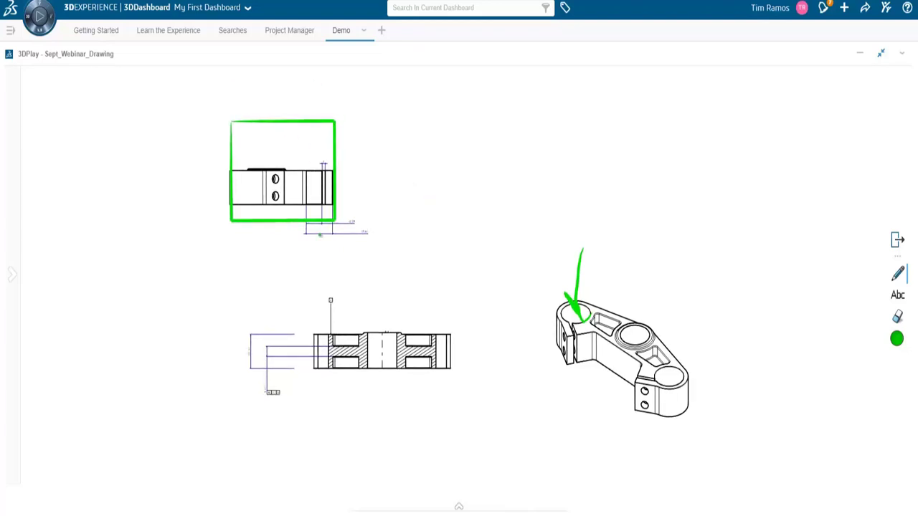
pyautogui.moveTo(332, 326)
pyautogui.mouseDown()
pyautogui.moveTo(384, 317)
pyautogui.moveTo(330, 304)
pyautogui.moveTo(321, 335)
pyautogui.mouseUp()
pyautogui.moveTo(654, 439)
pyautogui.mouseDown()
pyautogui.moveTo(721, 395)
pyautogui.moveTo(640, 437)
pyautogui.moveTo(681, 442)
pyautogui.mouseUp()
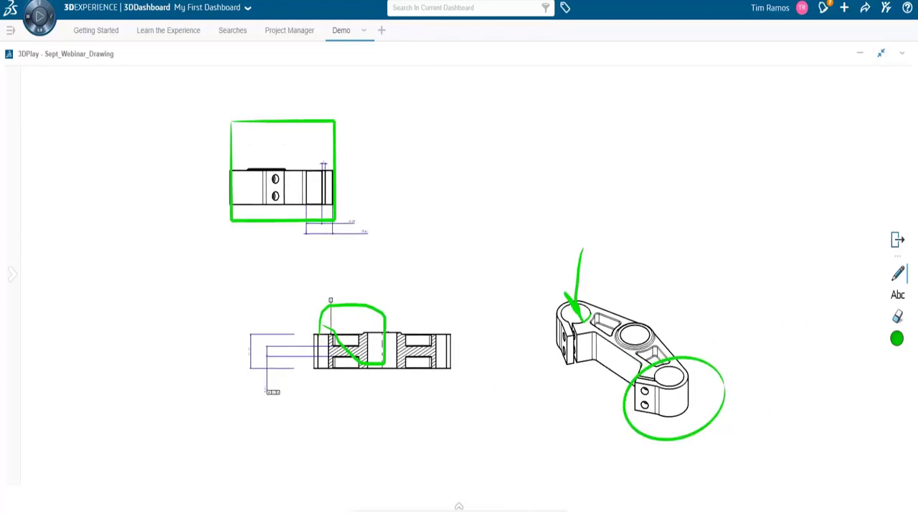
# Erase the section-view loop, the clamp-view box, and the circle and arrow on the isometric view.
pyautogui.click(896, 317)
pyautogui.click(364, 306)
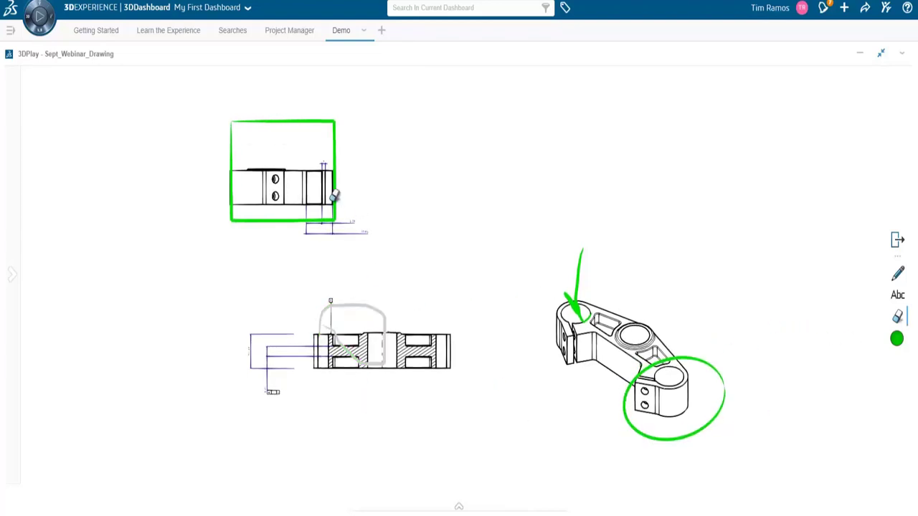
pyautogui.click(334, 197)
pyautogui.click(668, 360)
pyautogui.click(573, 257)
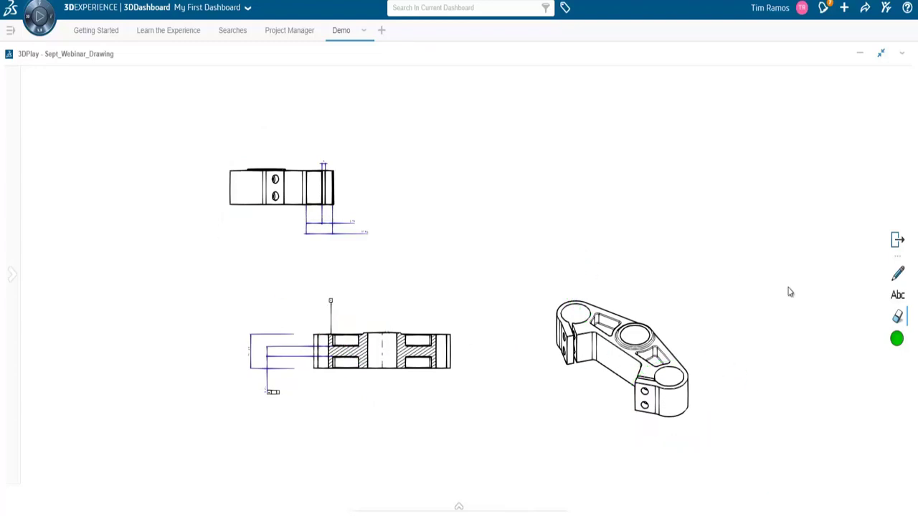
# Add a two-line text note reading "annotations" and "new line" above the isometric view, and draw a freehand arrow from it to the center bore.
pyautogui.click(897, 295)
pyautogui.click(502, 342)
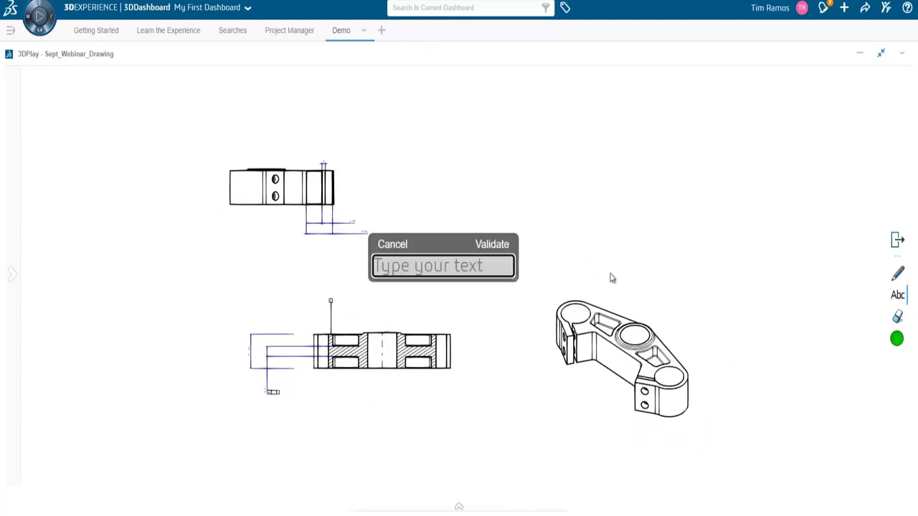
pyautogui.moveTo(439, 248)
pyautogui.mouseDown()
pyautogui.moveTo(754, 194)
pyautogui.moveTo(709, 194)
pyautogui.mouseUp()
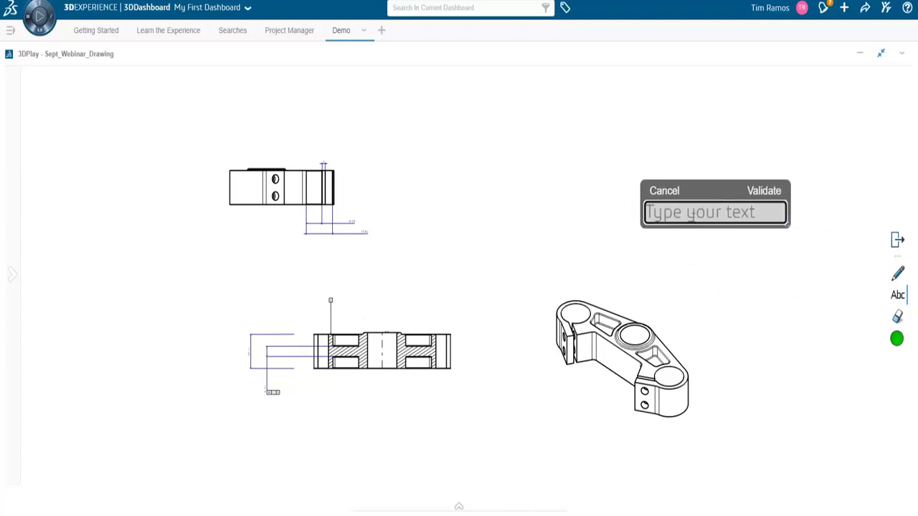
pyautogui.write('annotations')
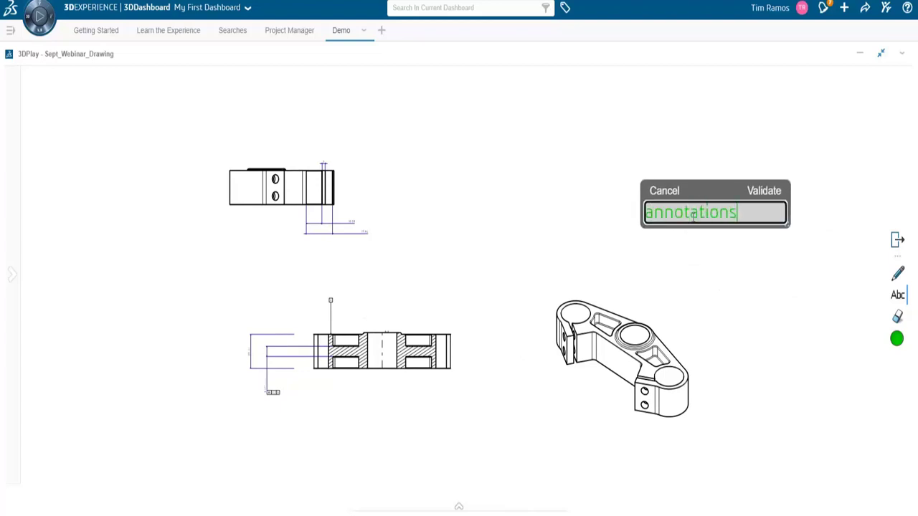
pyautogui.press('Return')
pyautogui.write('new')
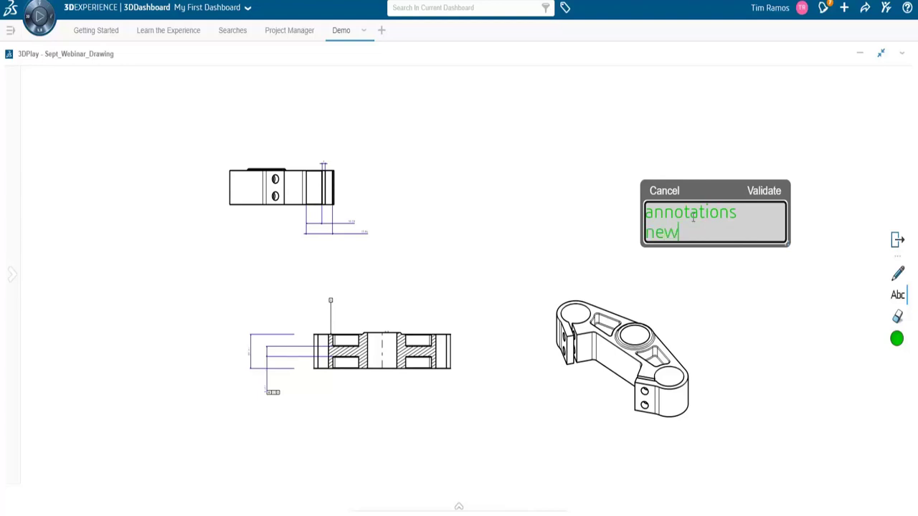
pyautogui.write('line')
pyautogui.click(756, 190)
pyautogui.click(899, 279)
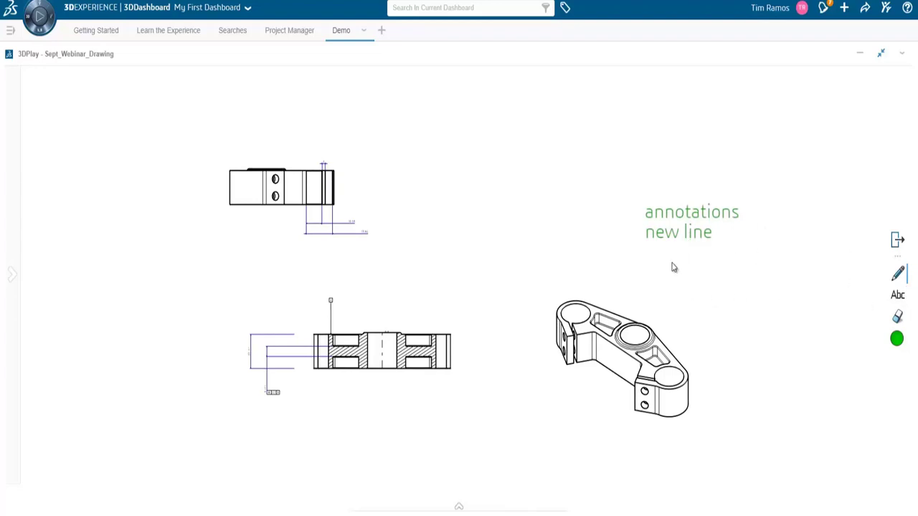
pyautogui.moveTo(673, 244)
pyautogui.mouseDown()
pyautogui.moveTo(639, 328)
pyautogui.moveTo(623, 303)
pyautogui.moveTo(649, 326)
pyautogui.moveTo(681, 301)
pyautogui.mouseUp()
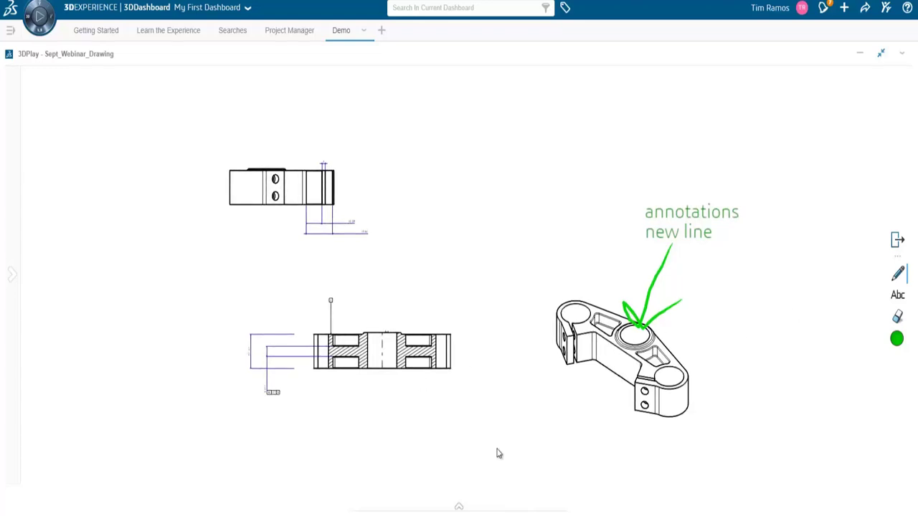
# Go to the drawing's next sheet and draw a large freehand circle around the part's center bore.
pyautogui.click(459, 507)
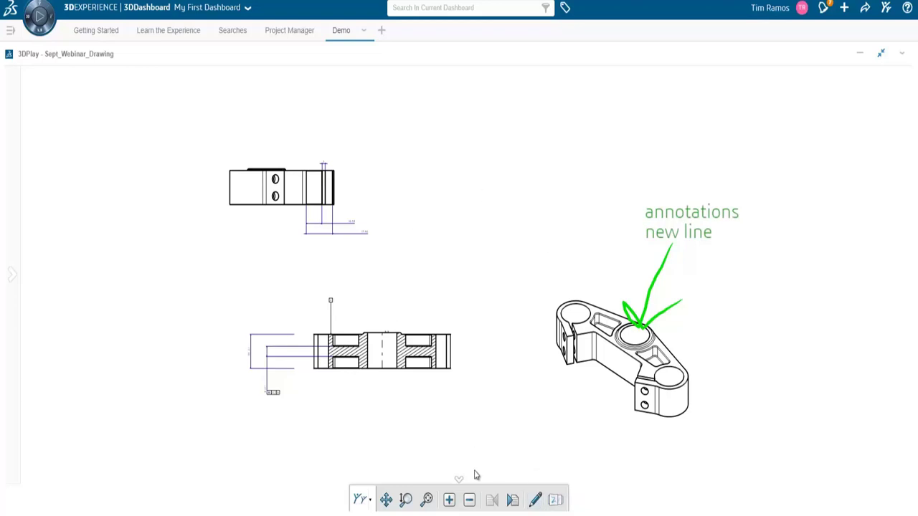
pyautogui.click(513, 502)
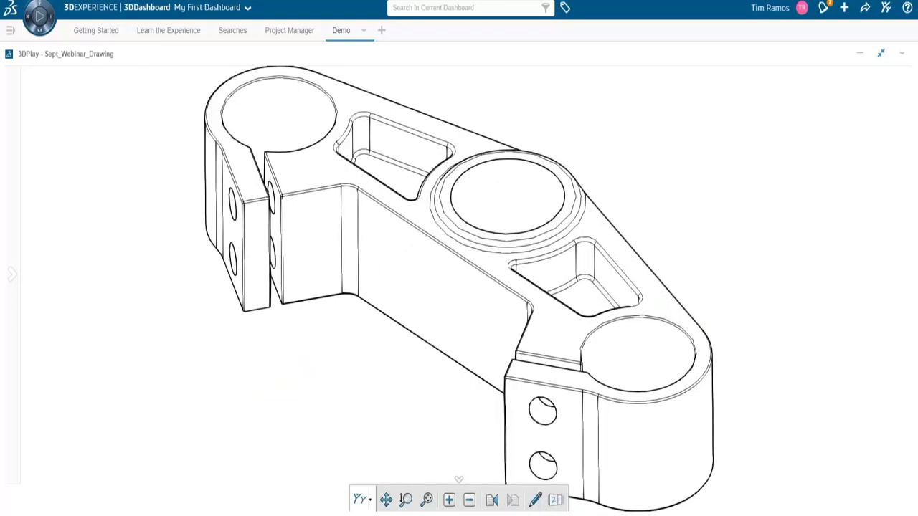
pyautogui.moveTo(477, 135)
pyautogui.mouseDown()
pyautogui.moveTo(407, 200)
pyautogui.moveTo(478, 354)
pyautogui.moveTo(646, 208)
pyautogui.moveTo(484, 126)
pyautogui.mouseUp()
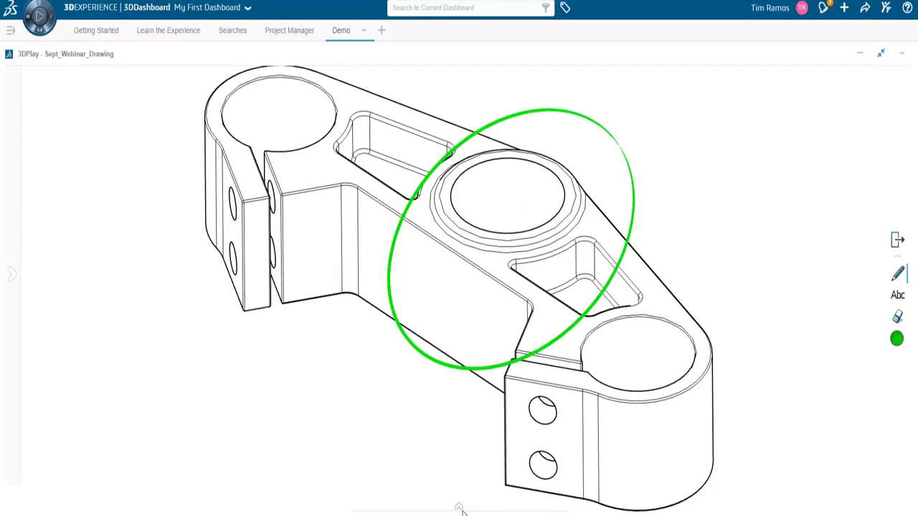
# Run the annotation tour and step forward through the drawing's annotations to the one with the text note and arrow.
pyautogui.moveTo(460, 509)
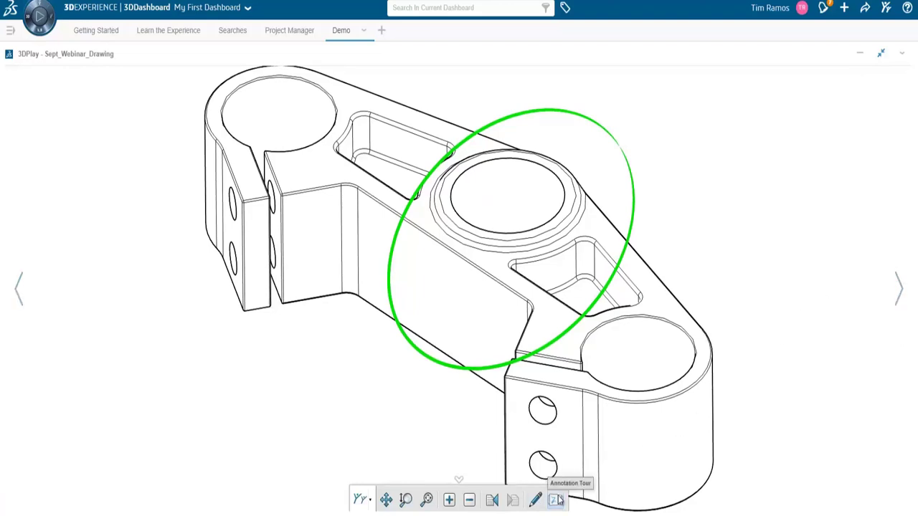
pyautogui.click(900, 295)
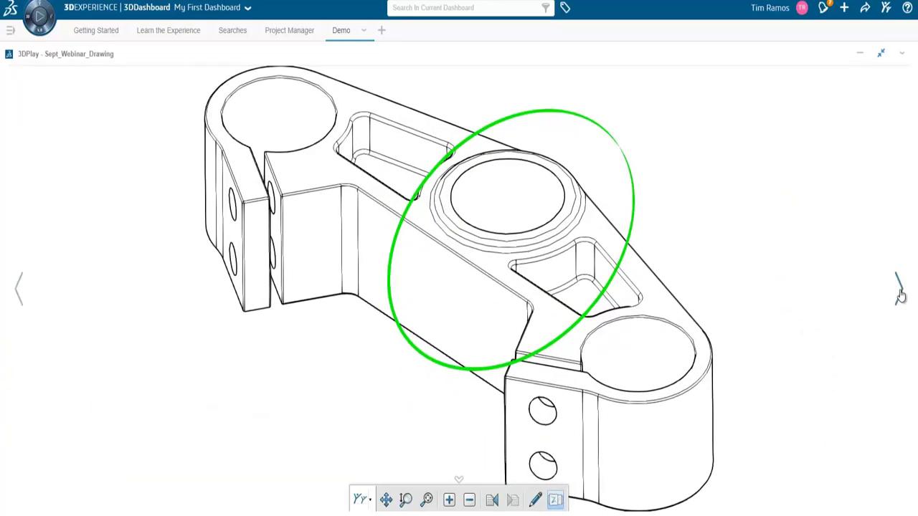
pyautogui.click(900, 296)
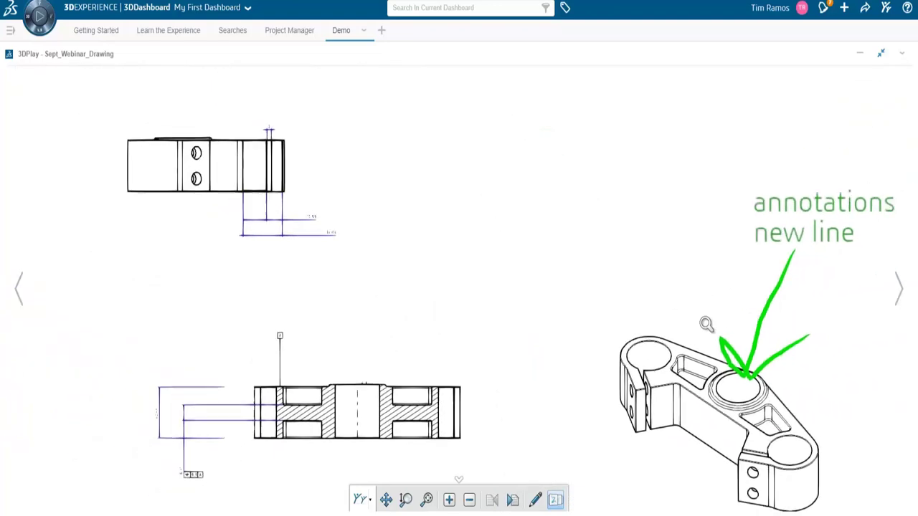
# Save the annotated drawing view as a PNG screenshot, and check the saved image full screen before closing it.
pyautogui.click(369, 505)
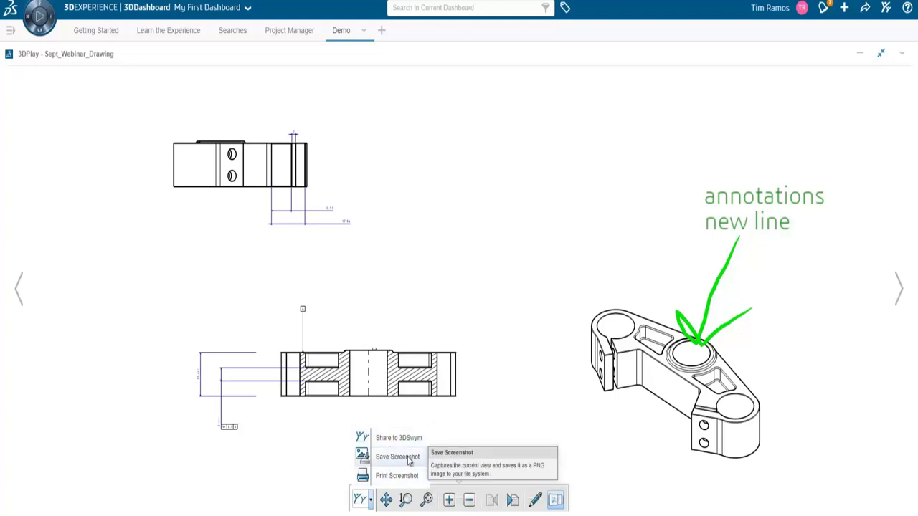
pyautogui.click(409, 460)
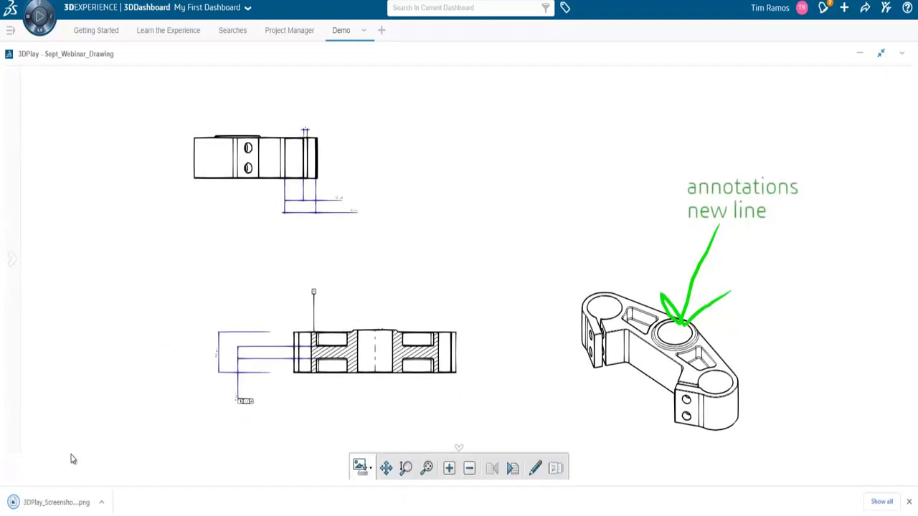
pyautogui.click(71, 503)
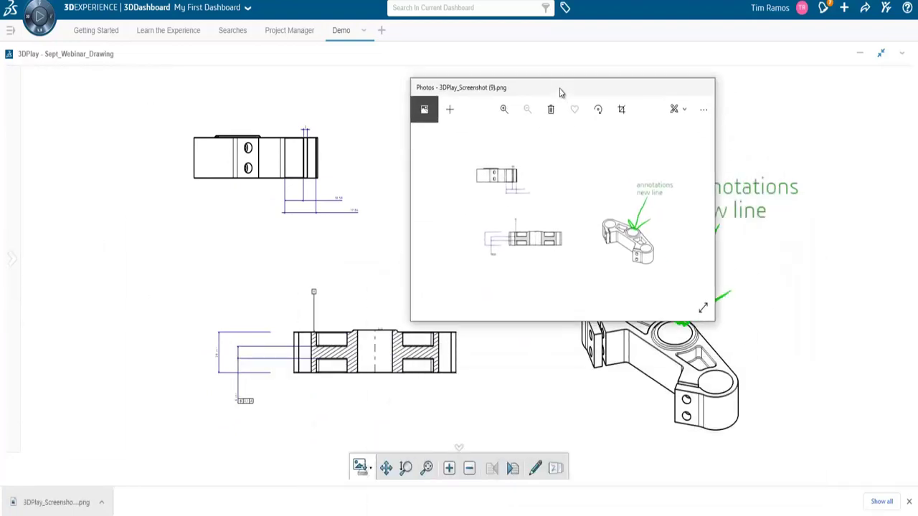
pyautogui.doubleClick(559, 91)
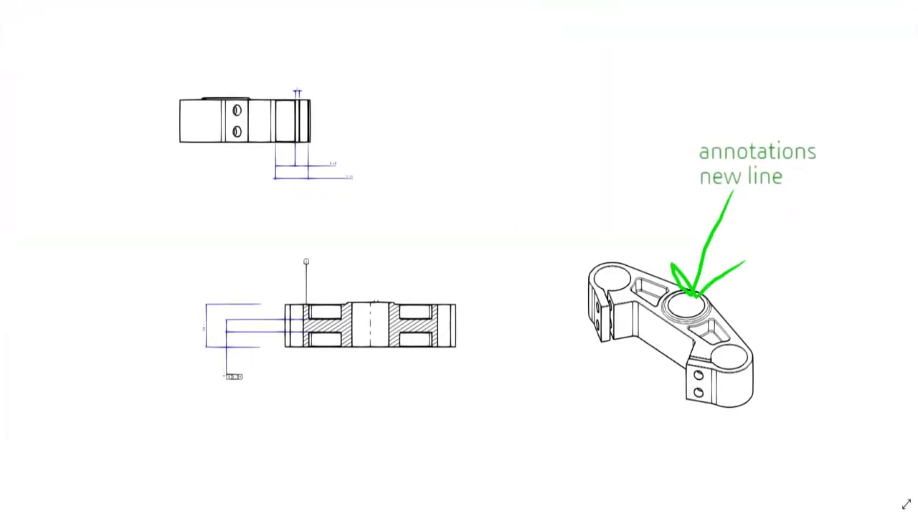
pyautogui.press('Escape')
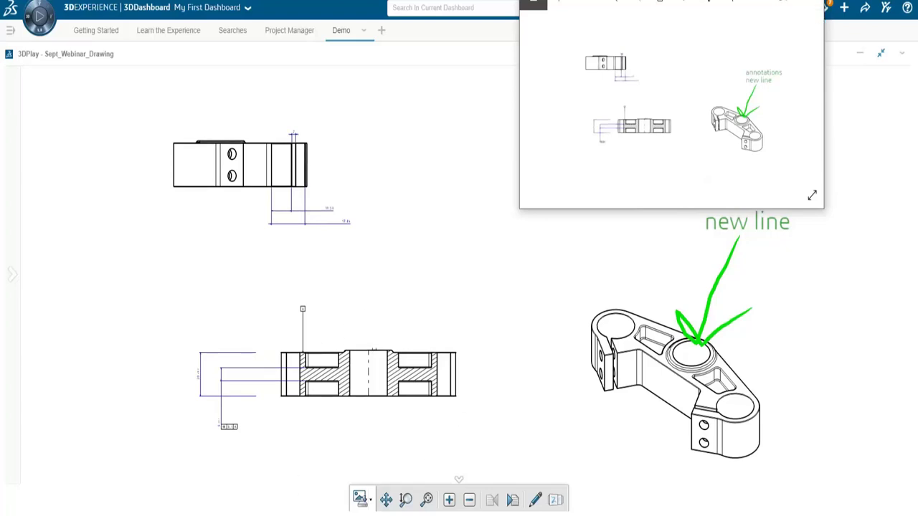
pyautogui.click(813, 3)
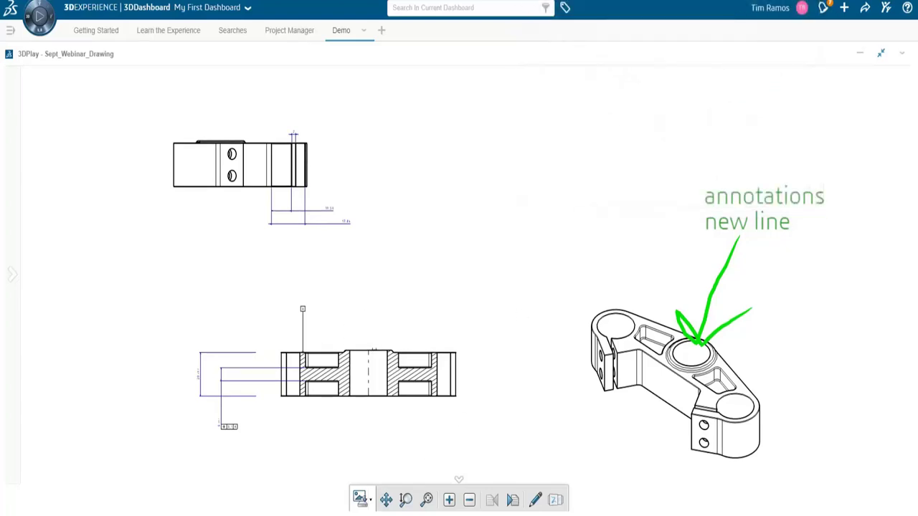
pyautogui.click(370, 502)
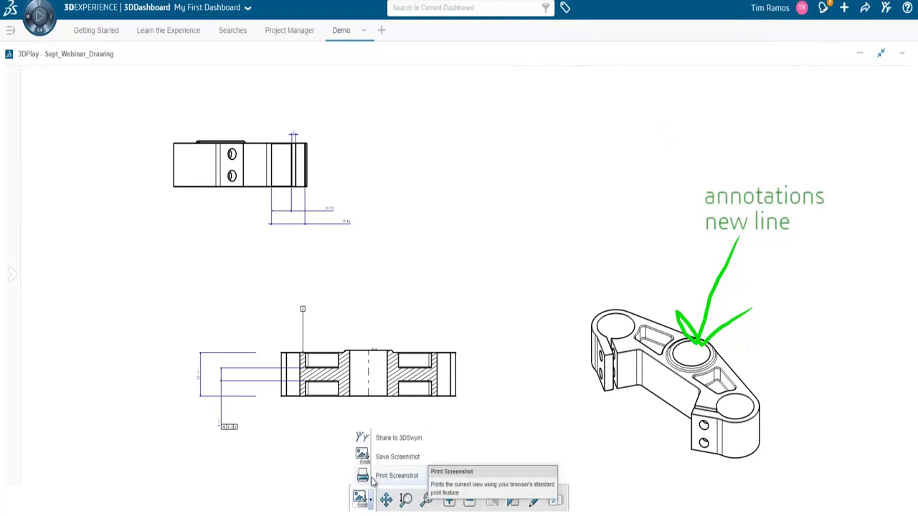
pyautogui.click(538, 398)
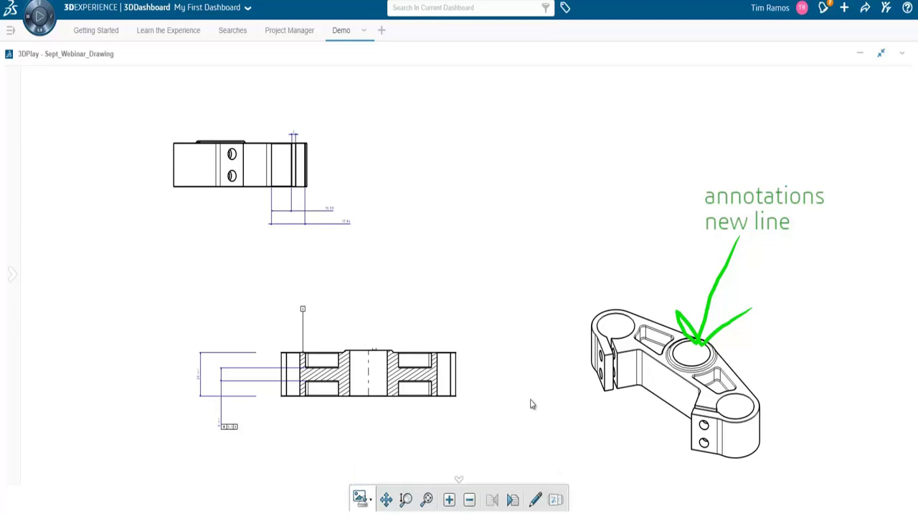
# Restore the drawing widget, inspect the Sept_Webinar_Prt1 part and its available tools in a maximized widget, and return to the dashboard.
pyautogui.click(881, 55)
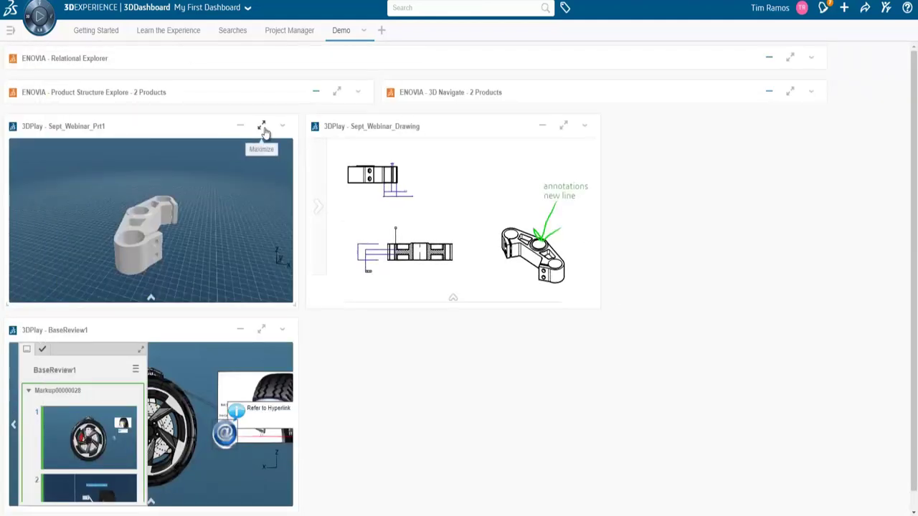
pyautogui.click(261, 127)
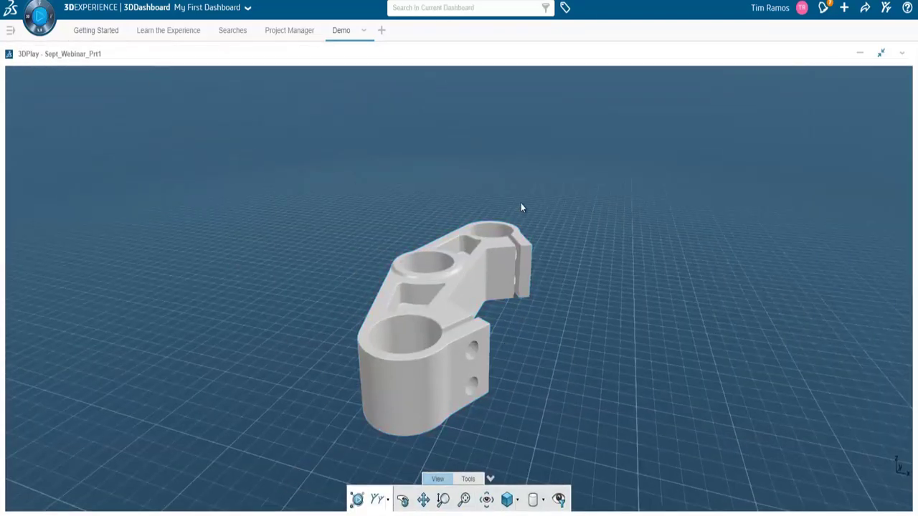
pyautogui.moveTo(513, 340); pyautogui.dragTo(459, 373)
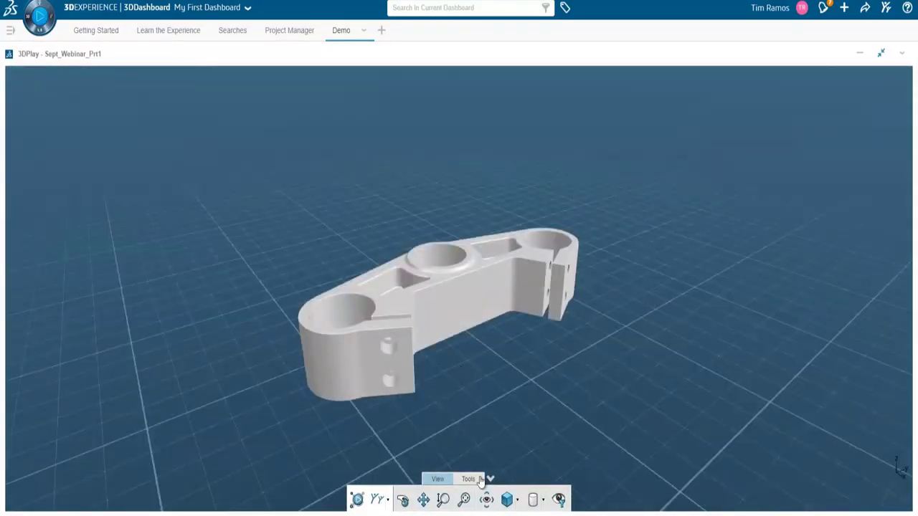
pyautogui.click(470, 479)
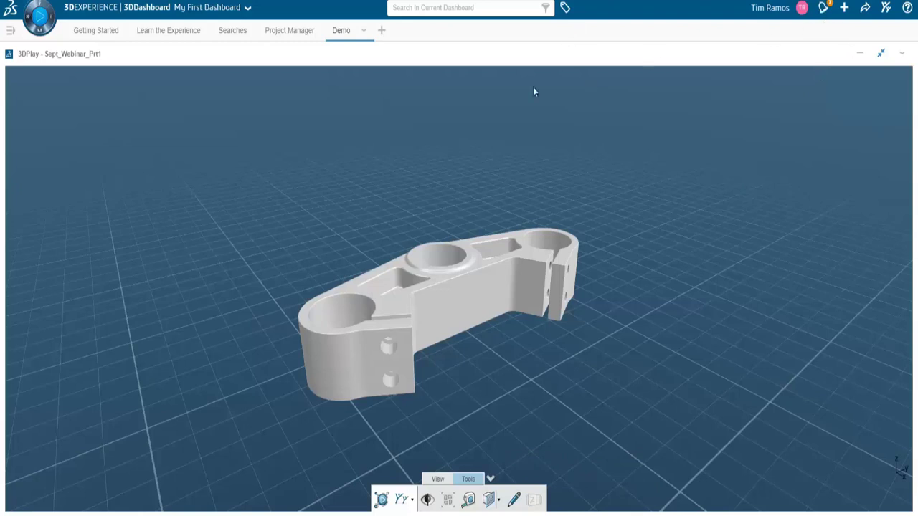
pyautogui.click(882, 56)
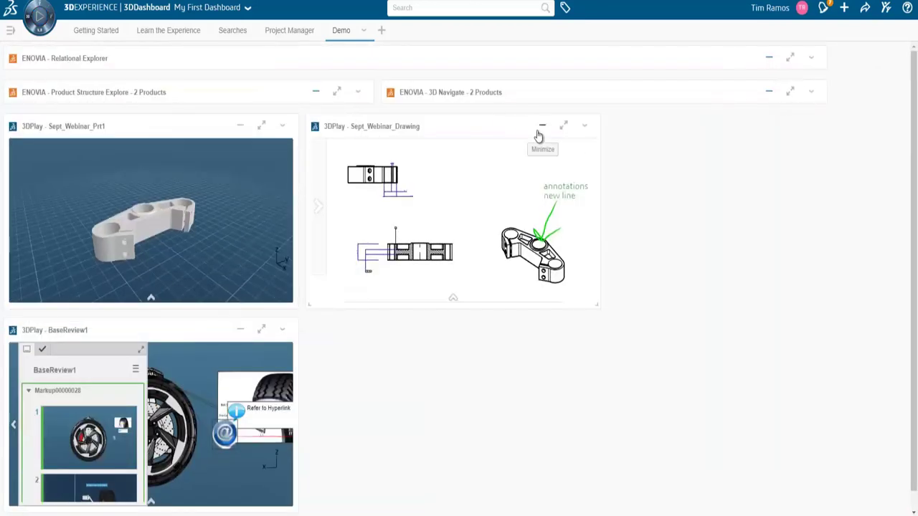
# Minimize the Sept_Webinar_Drawing and BaseReview1 widgets, and place BaseReview1 directly below the drawing widget.
pyautogui.click(541, 131)
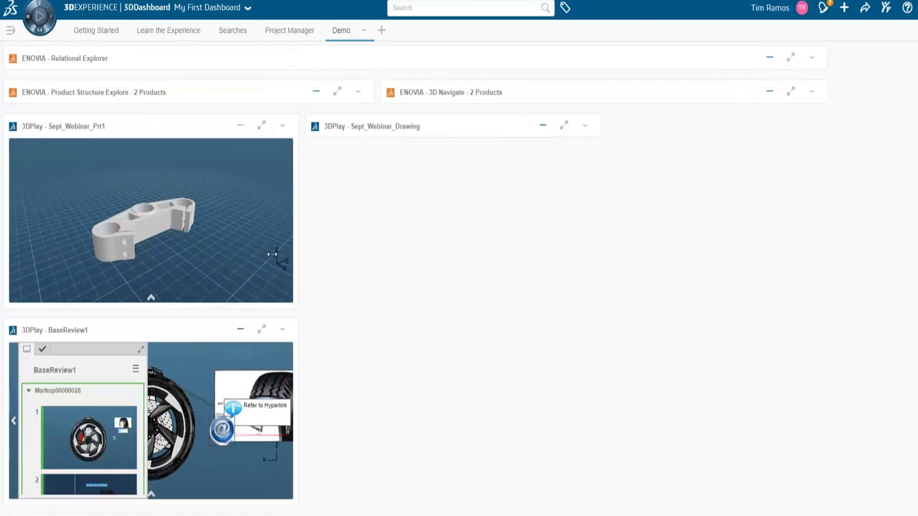
pyautogui.click(241, 330)
pyautogui.moveTo(194, 334); pyautogui.dragTo(505, 165)
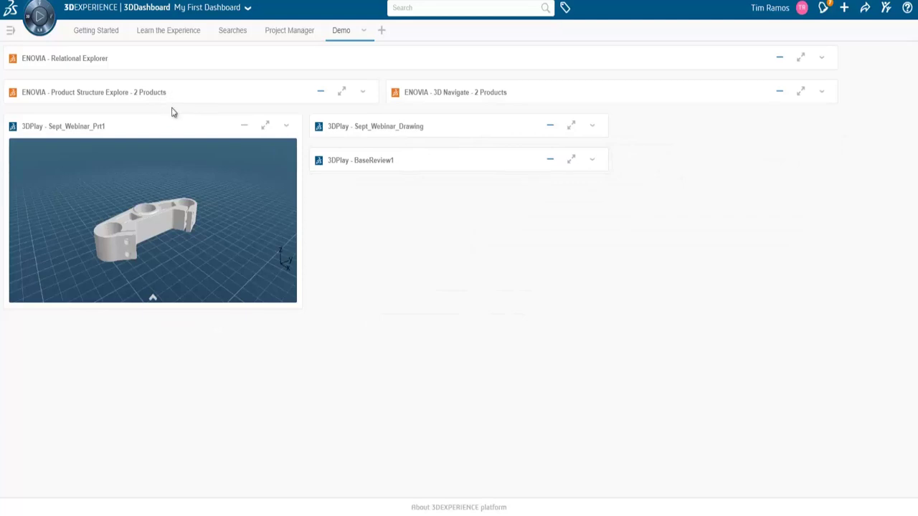
# Expand the Product Structure Explore and 3D Navigate widgets, and collapse the Bleu_Car structure to its root.
pyautogui.click(321, 92)
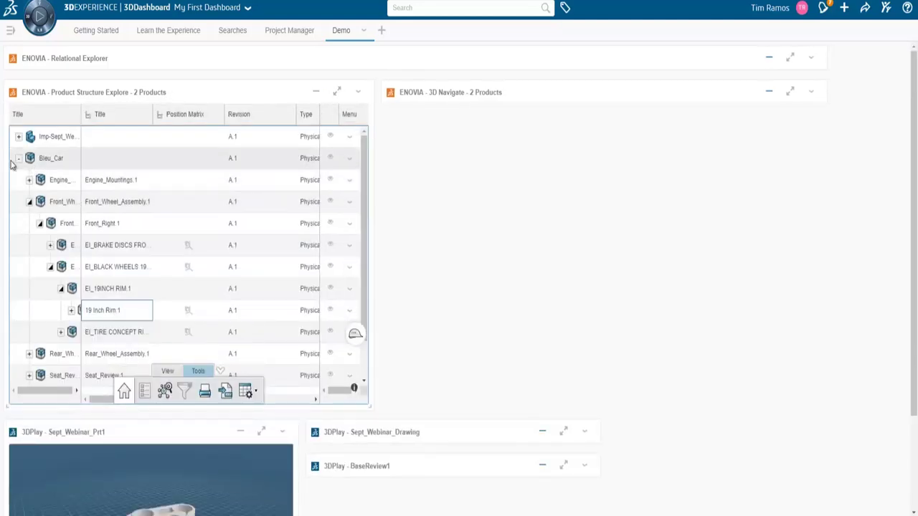
pyautogui.click(18, 159)
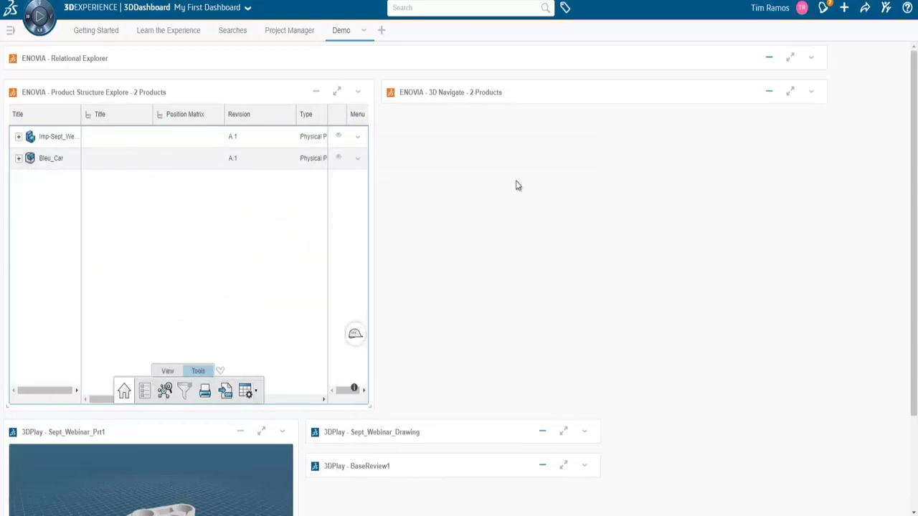
pyautogui.click(768, 97)
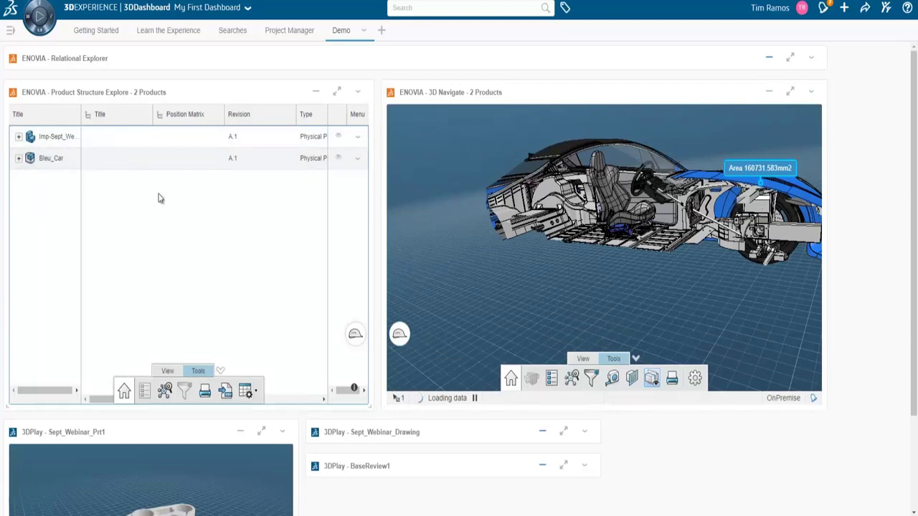
# Look over the search result widgets in the Searches dashboard section and return to the Demo section.
pyautogui.click(224, 30)
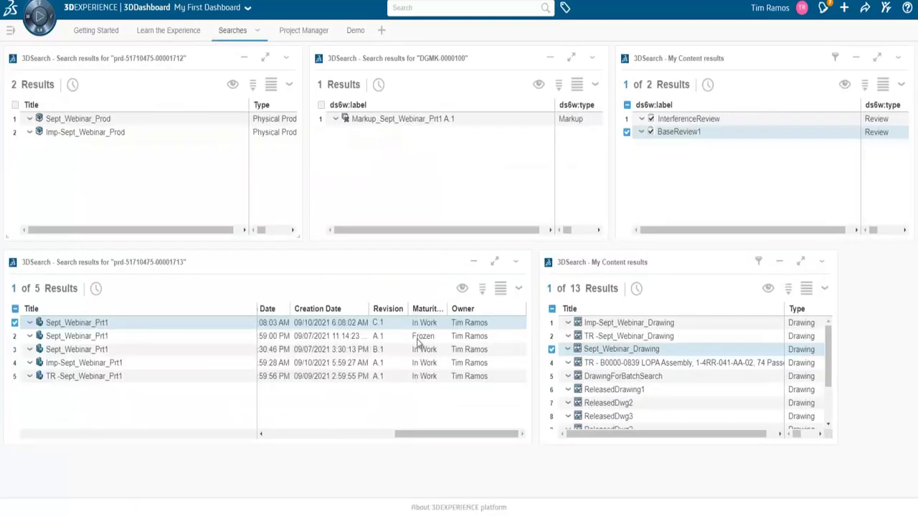
pyautogui.click(352, 33)
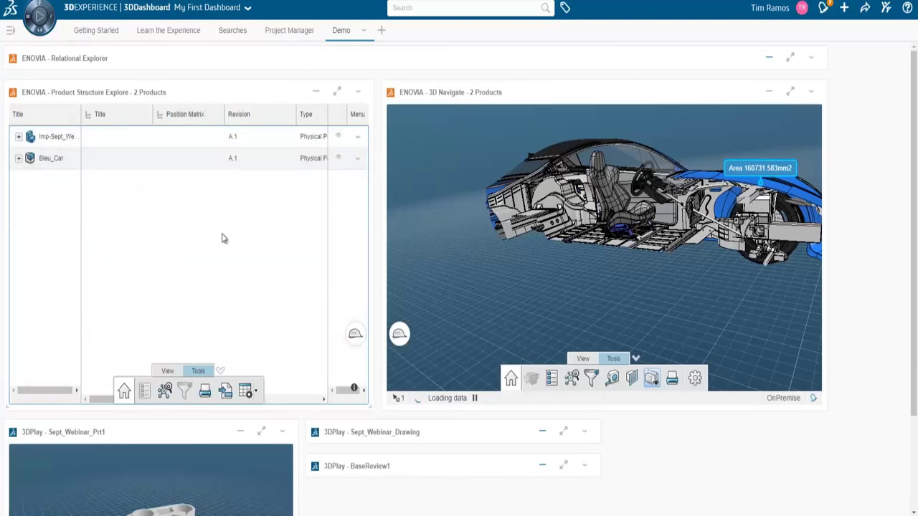
pyautogui.scroll(-1, 859, 193)
pyautogui.scroll(1, 205, 168)
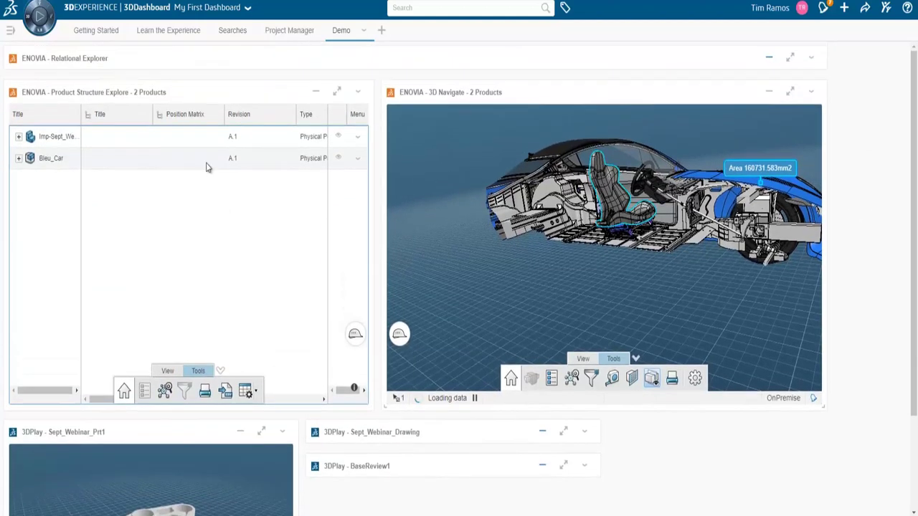
# Load Bleu_Car from the product structure into the 3DPlay widget that shows Sept_Webinar_Prt1.
pyautogui.scroll(-1, 154, 219)
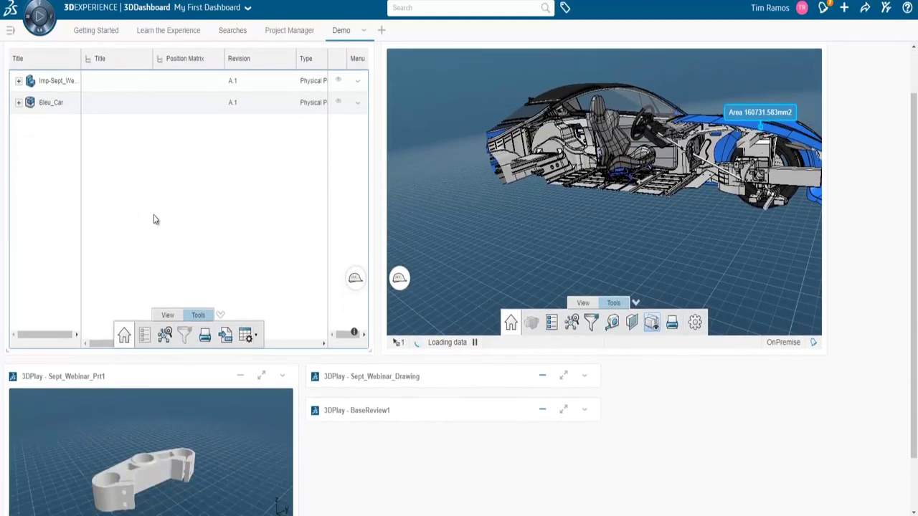
pyautogui.click(101, 107)
pyautogui.moveTo(130, 126); pyautogui.dragTo(137, 465)
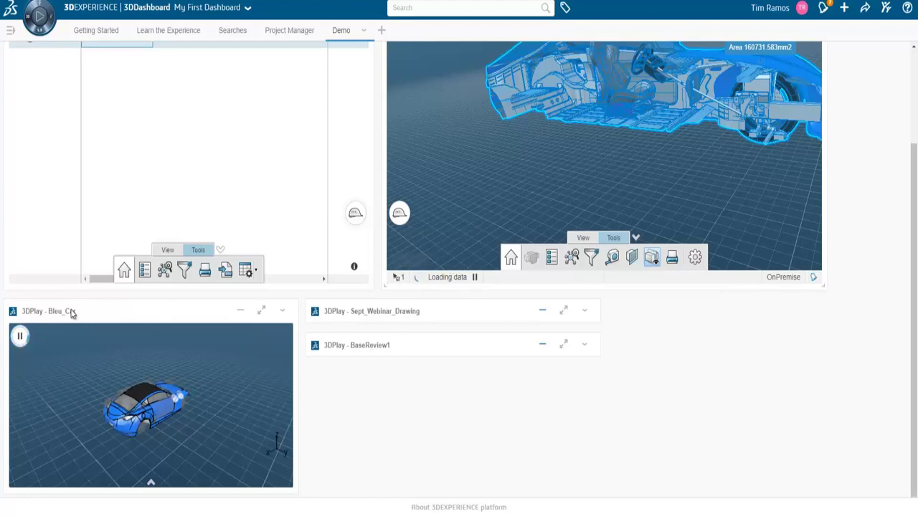
# Add the ENOVIA 3D Markup app as a new widget on the Demo section below the existing product widgets.
pyautogui.click(41, 8)
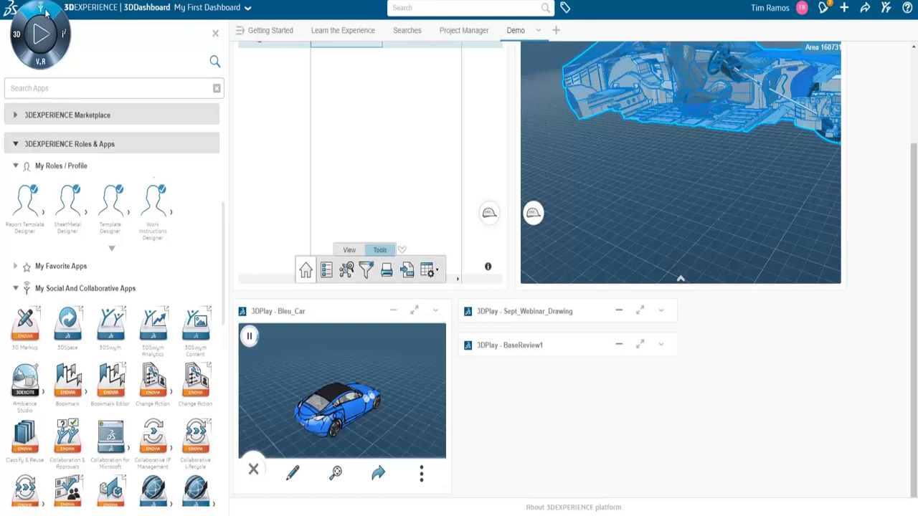
pyautogui.rightClick(27, 326)
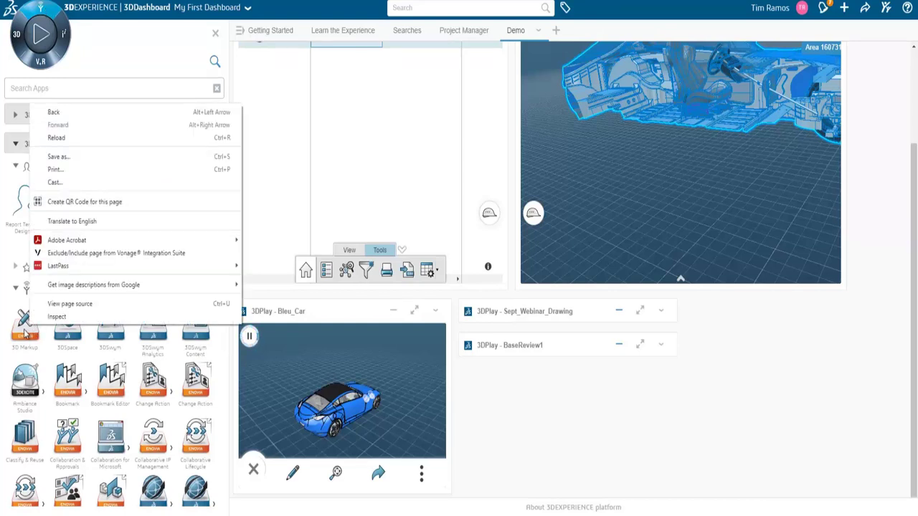
pyautogui.click(27, 327)
pyautogui.moveTo(28, 326); pyautogui.dragTo(781, 342)
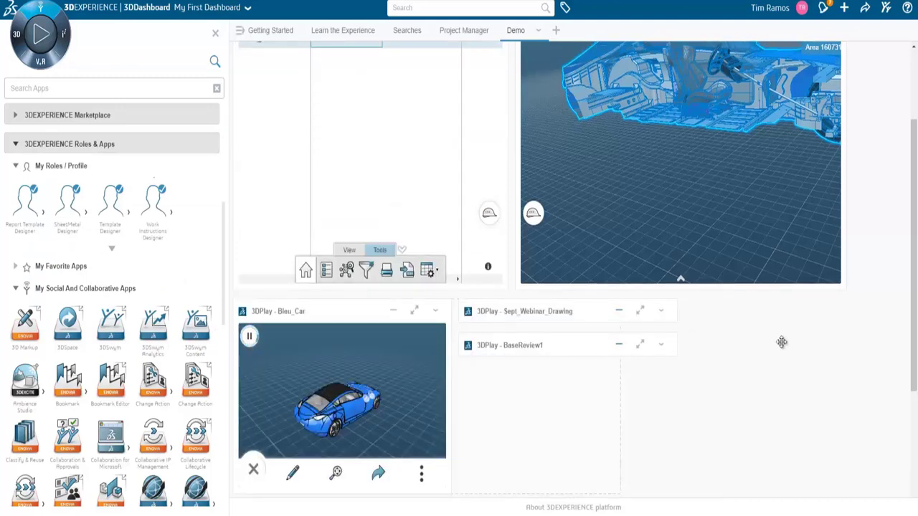
pyautogui.scroll(-3, 748, 279)
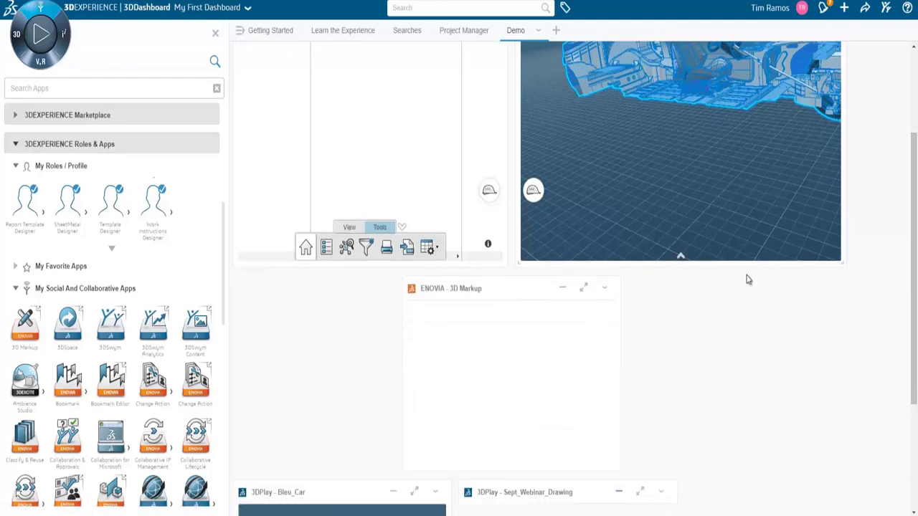
# Rearrange the widgets so 3D Markup sits beside the Bleu_Car 3DPlay widget, above the minimized BaseReview1 and Sept_Webinar_Drawing widgets.
pyautogui.moveTo(494, 318); pyautogui.dragTo(505, 447)
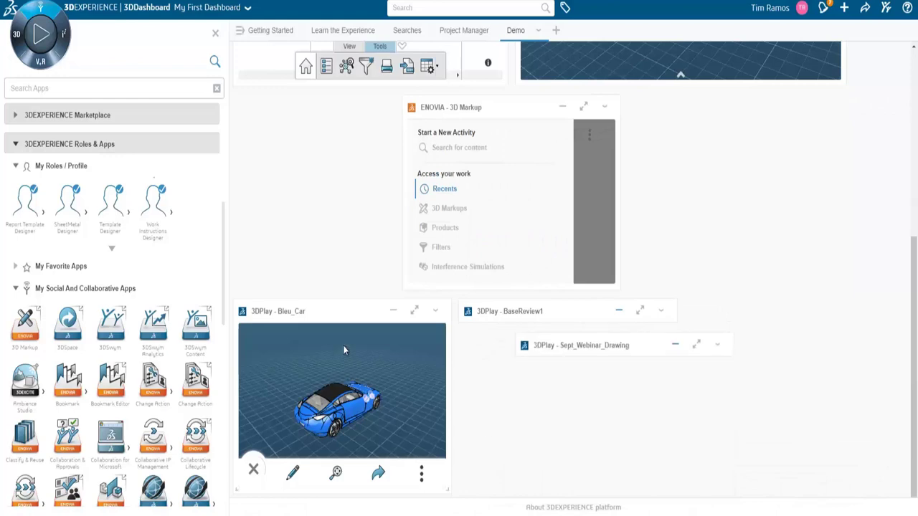
pyautogui.moveTo(337, 305); pyautogui.dragTo(359, 154)
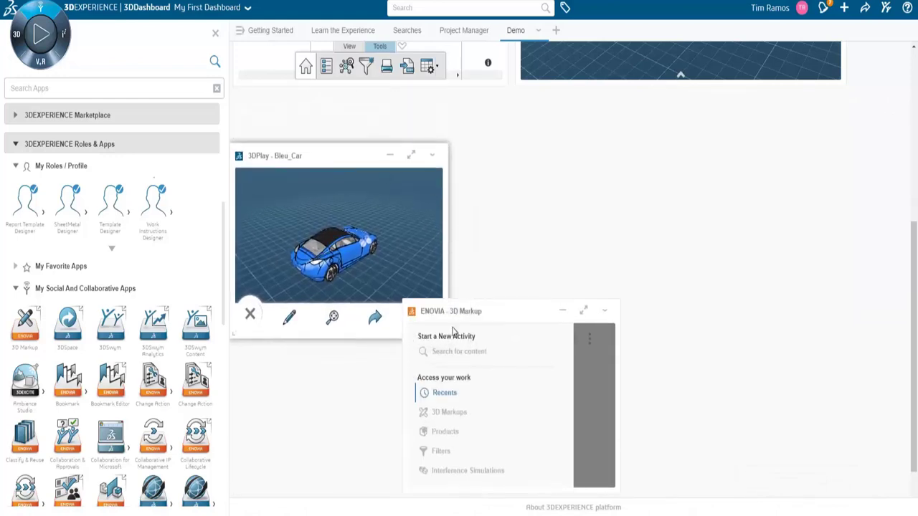
pyautogui.moveTo(464, 300); pyautogui.dragTo(545, 115)
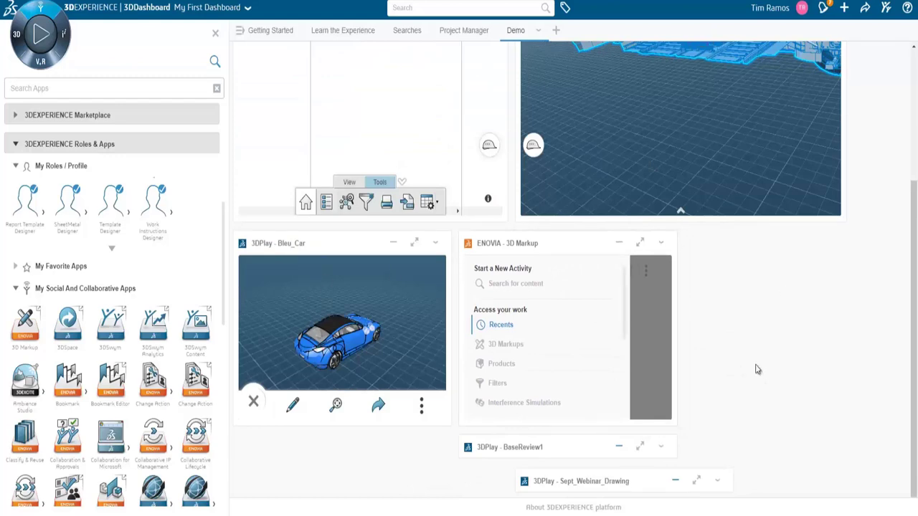
# Enlarge the Bleu_Car 3DPlay and 3D Markup widgets to sit side by side beneath Product Structure Explore and 3D Navigate.
pyautogui.click(421, 406)
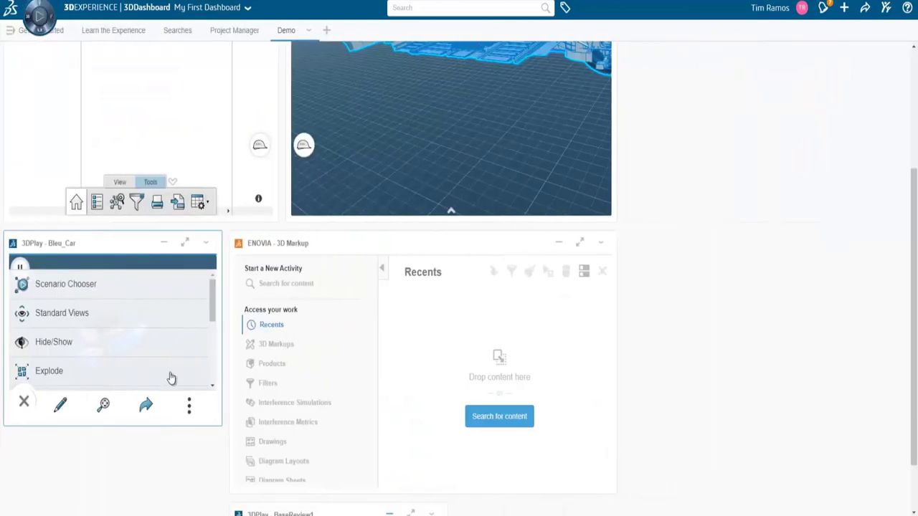
pyautogui.moveTo(219, 425); pyautogui.dragTo(448, 494)
pyautogui.scroll(-4, 392, 438)
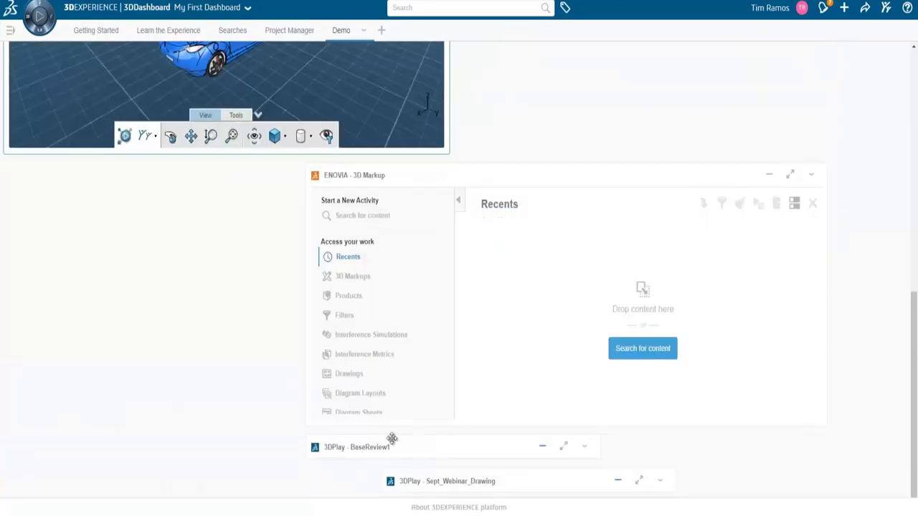
pyautogui.moveTo(392, 438); pyautogui.dragTo(449, 258)
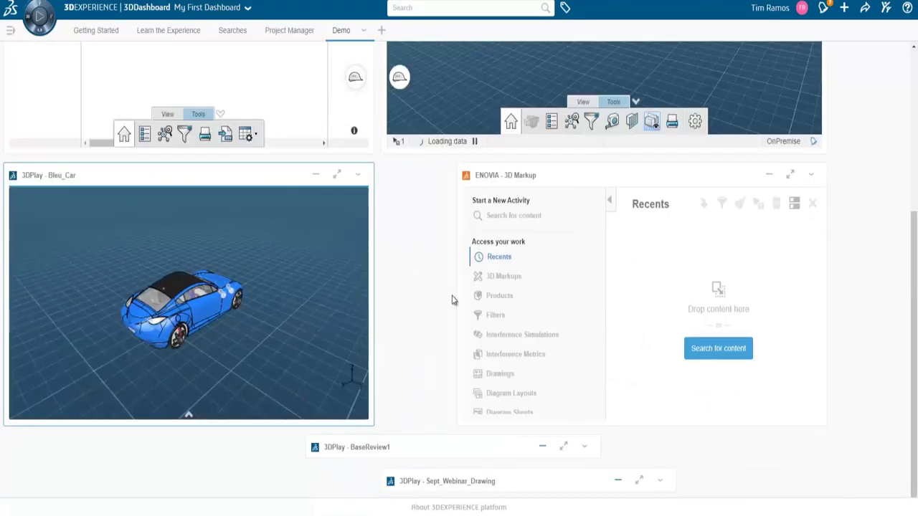
# Load Bleu_Car from the Product Structure Explore widget into the 3D Markup widget.
pyautogui.scroll(4, 554, 171)
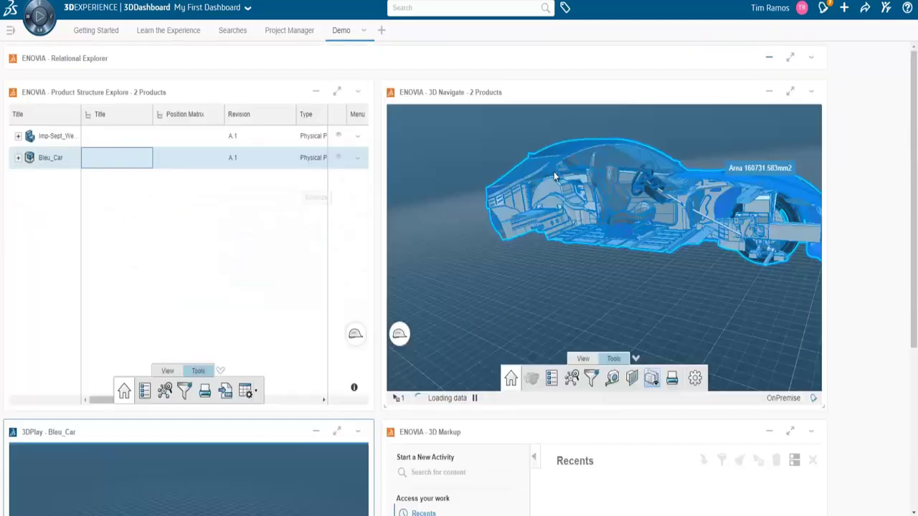
pyautogui.scroll(-4, 610, 201)
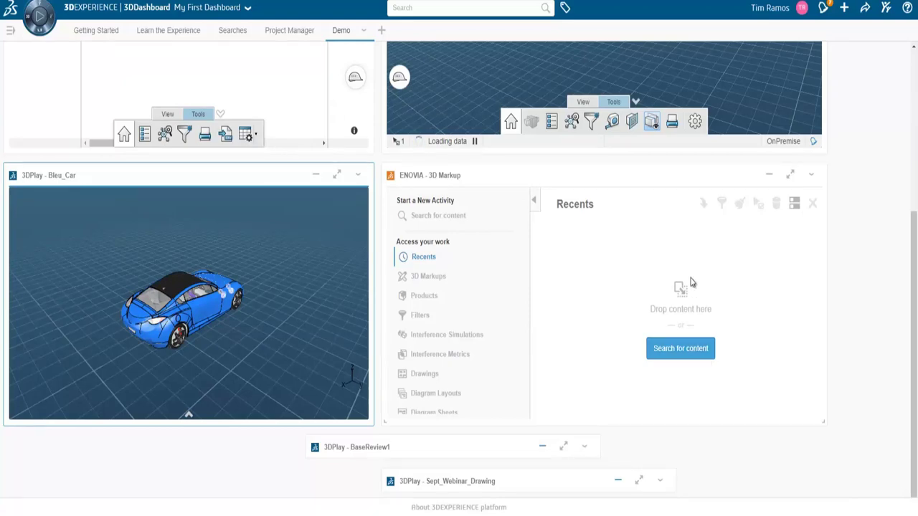
pyautogui.scroll(2, 827, 250)
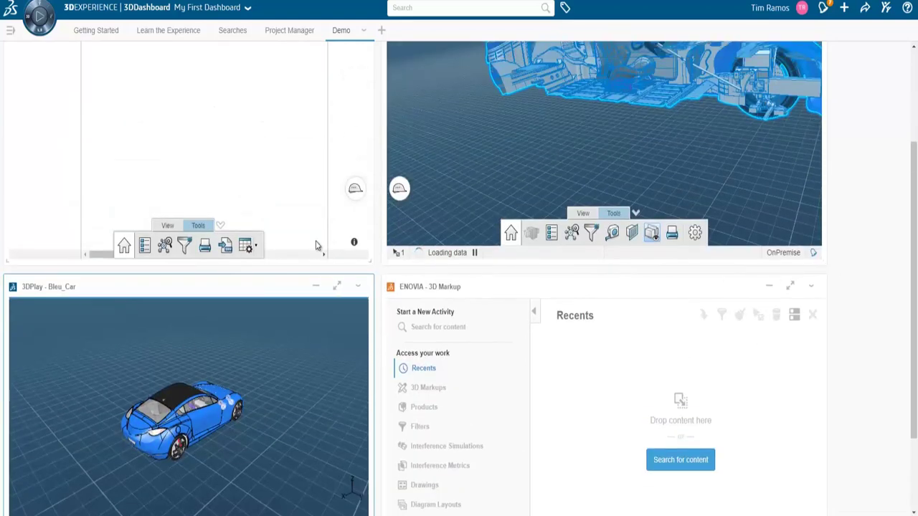
pyautogui.scroll(1, 289, 241)
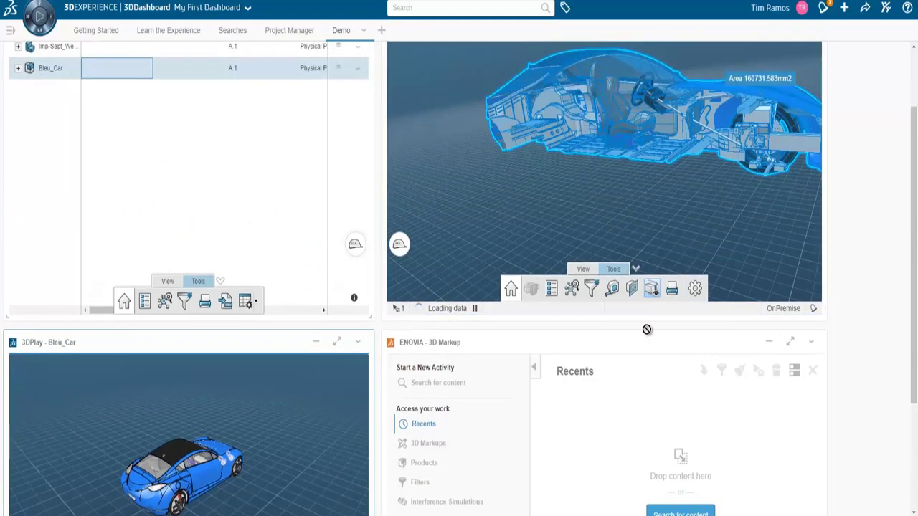
pyautogui.moveTo(646, 329); pyautogui.dragTo(645, 476)
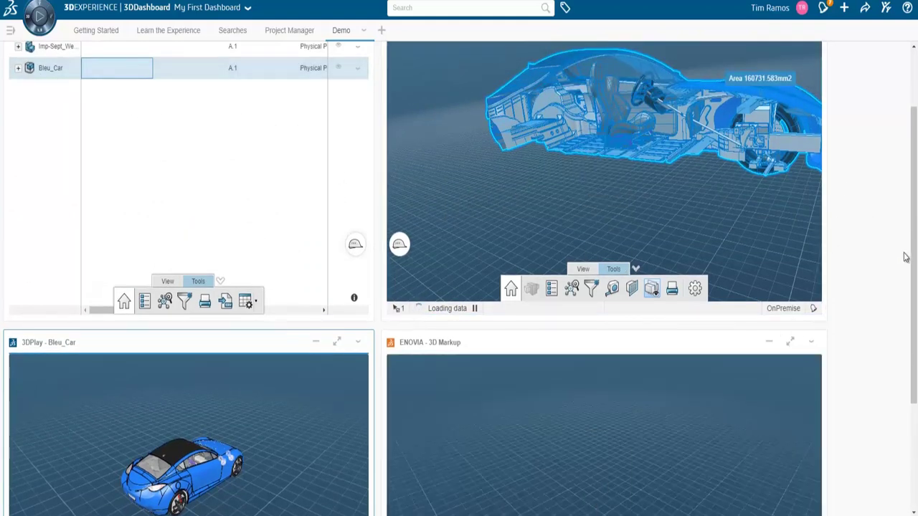
# Review the Annotation Sets options of Bleu_Car in the 3D Markup widget and hide the annotation panel.
pyautogui.scroll(-3, 905, 256)
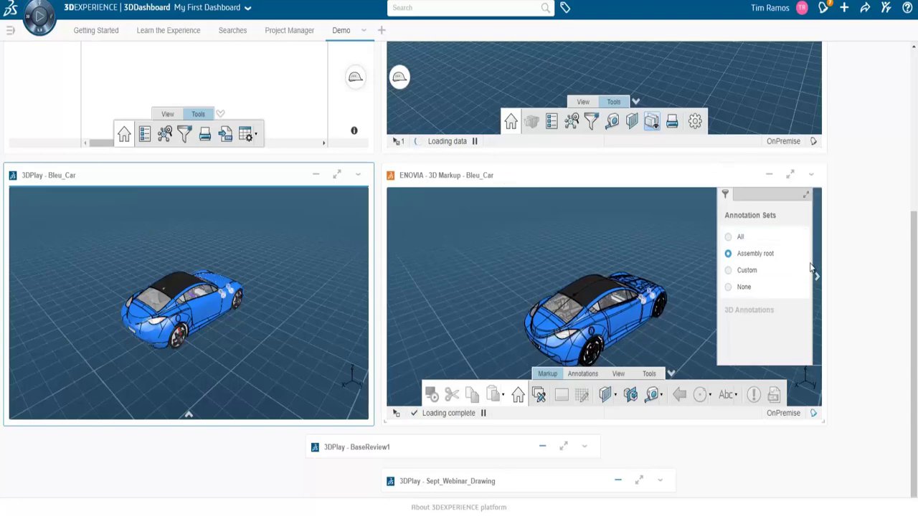
pyautogui.click(582, 373)
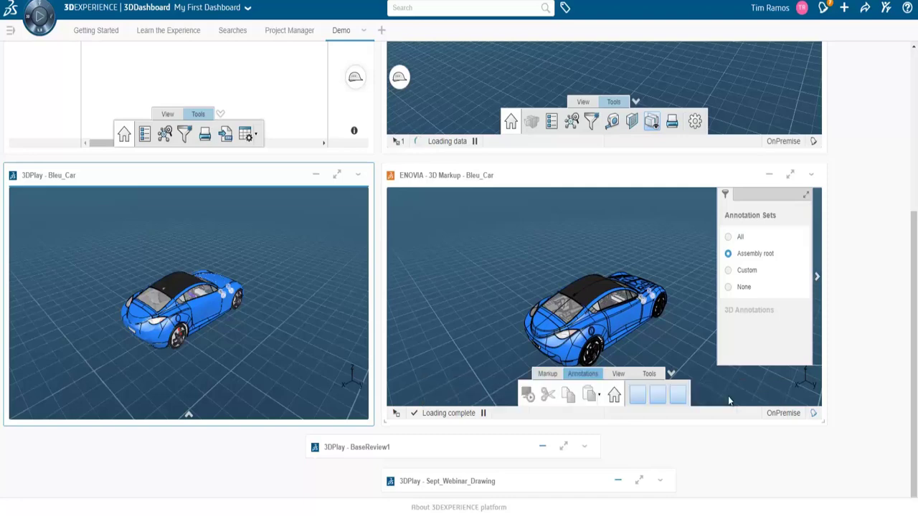
pyautogui.click(806, 194)
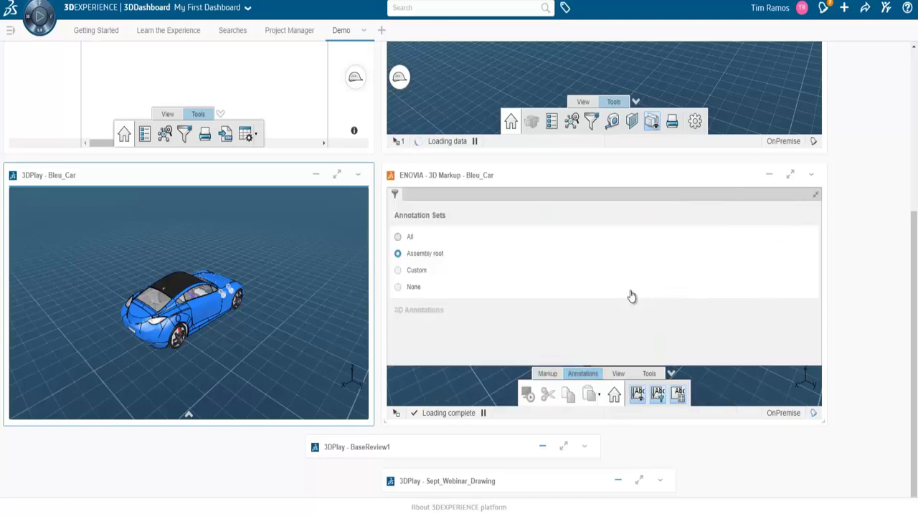
pyautogui.click(814, 196)
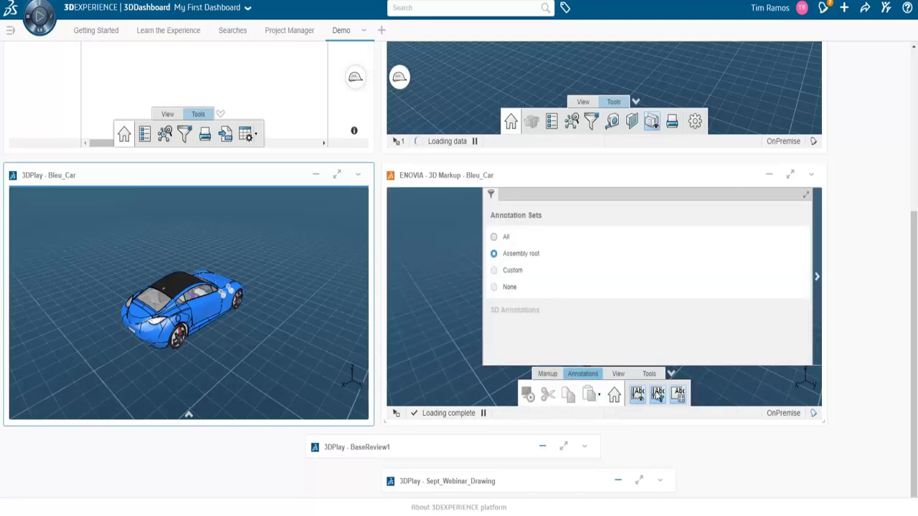
pyautogui.click(679, 395)
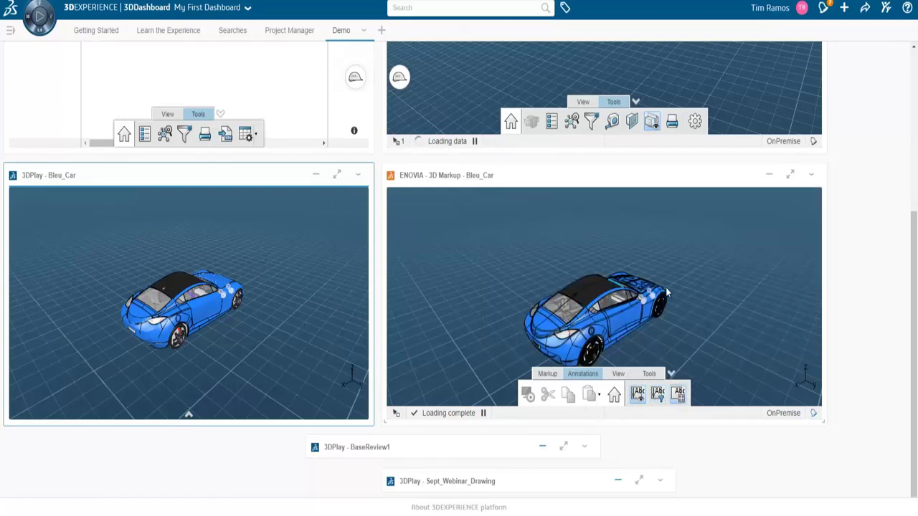
pyautogui.moveTo(621, 311); pyautogui.dragTo(645, 299)
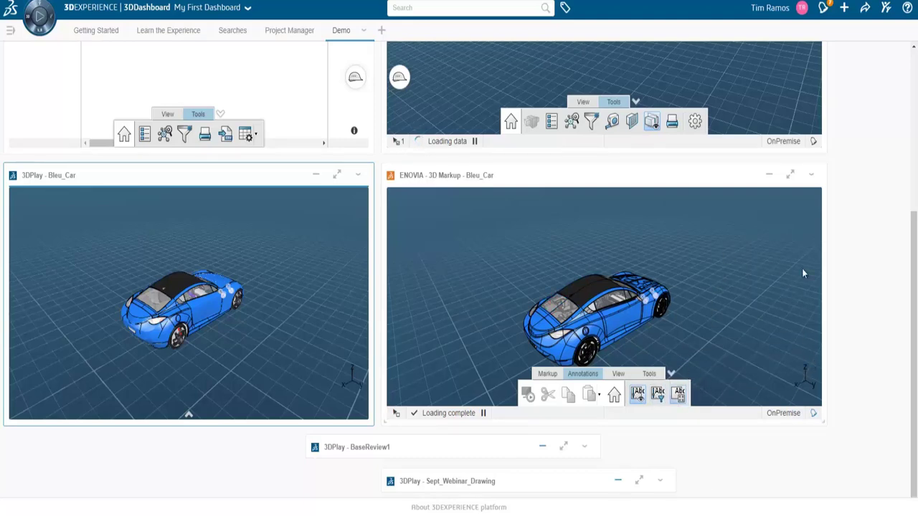
# Compare the play scenarios and tools of the Bleu_Car 3DPlay widget with the tool and view commands in 3D Markup.
pyautogui.click(190, 418)
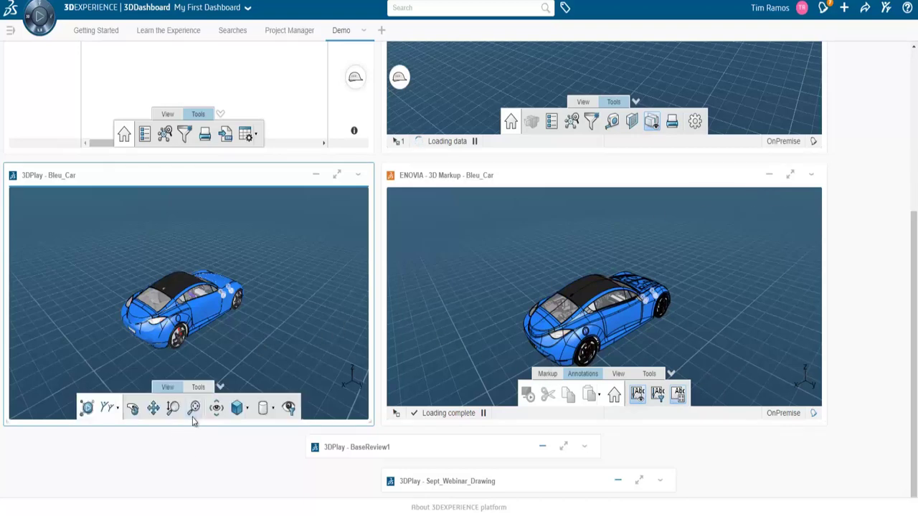
pyautogui.click(87, 408)
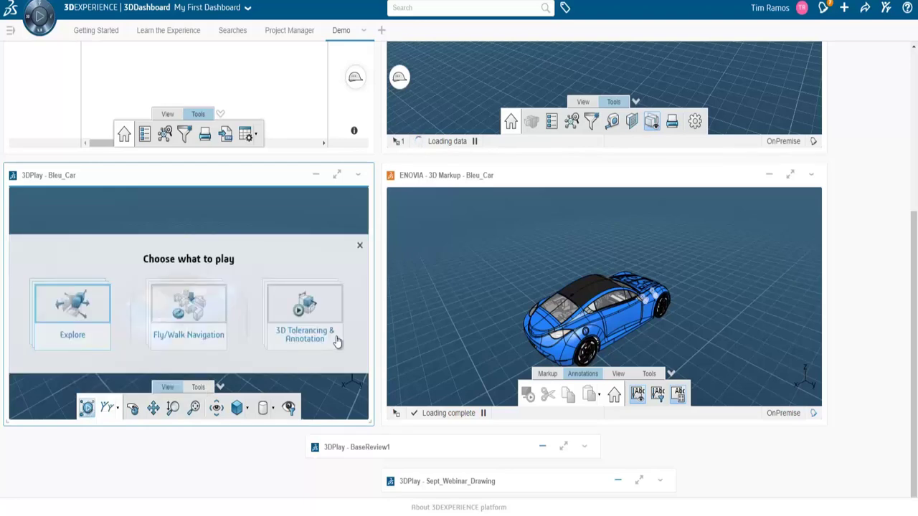
pyautogui.click(355, 245)
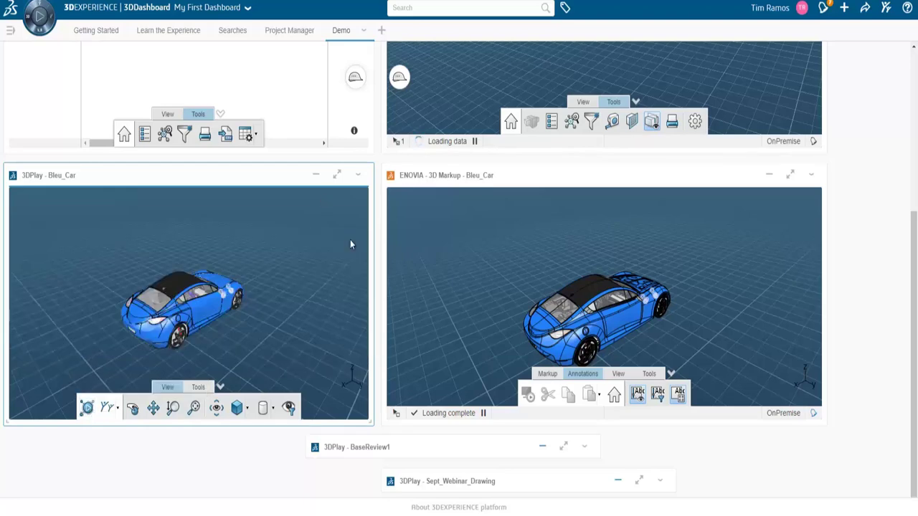
pyautogui.click(198, 387)
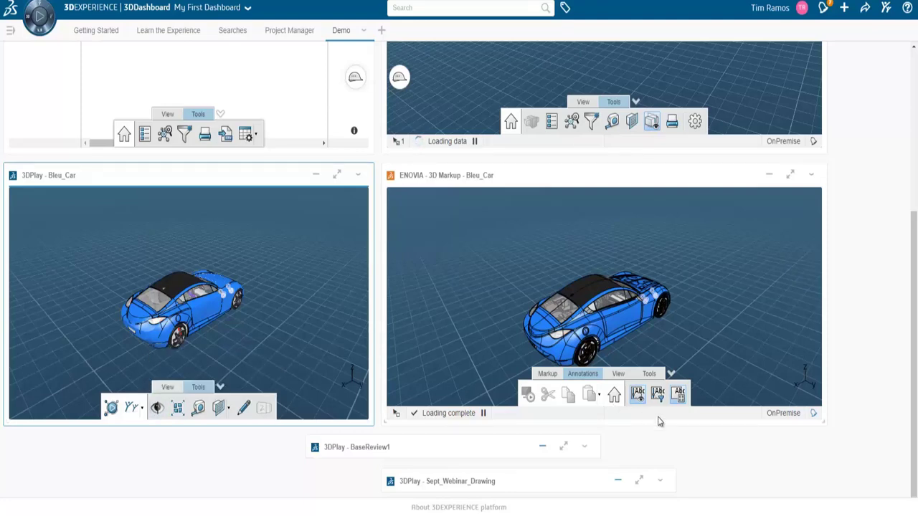
pyautogui.click(647, 375)
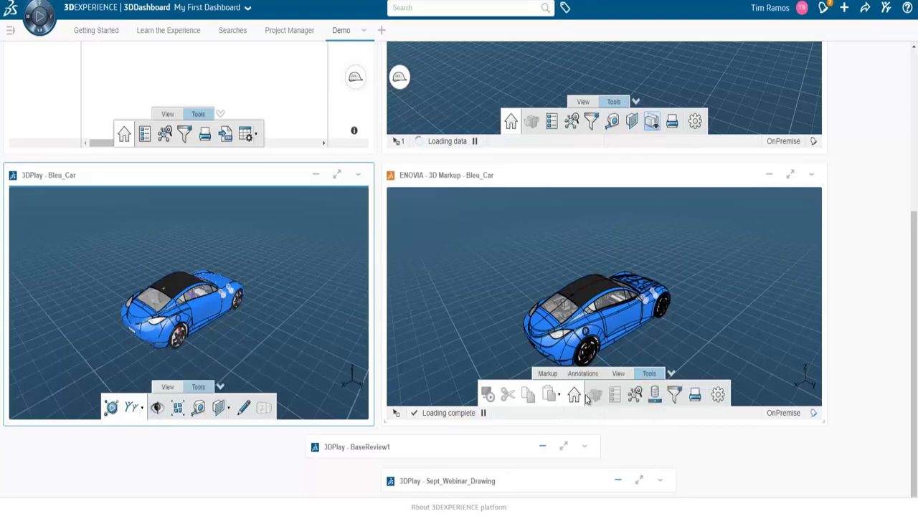
pyautogui.click(619, 374)
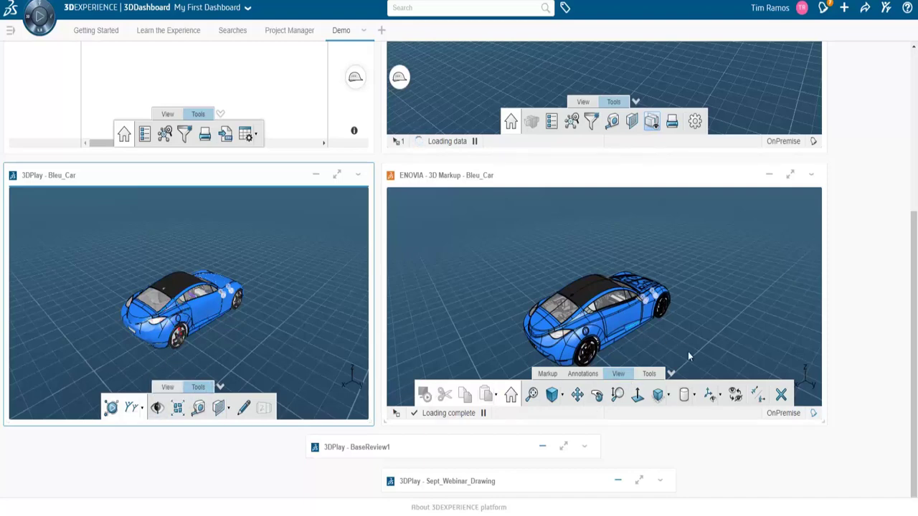
pyautogui.click(652, 375)
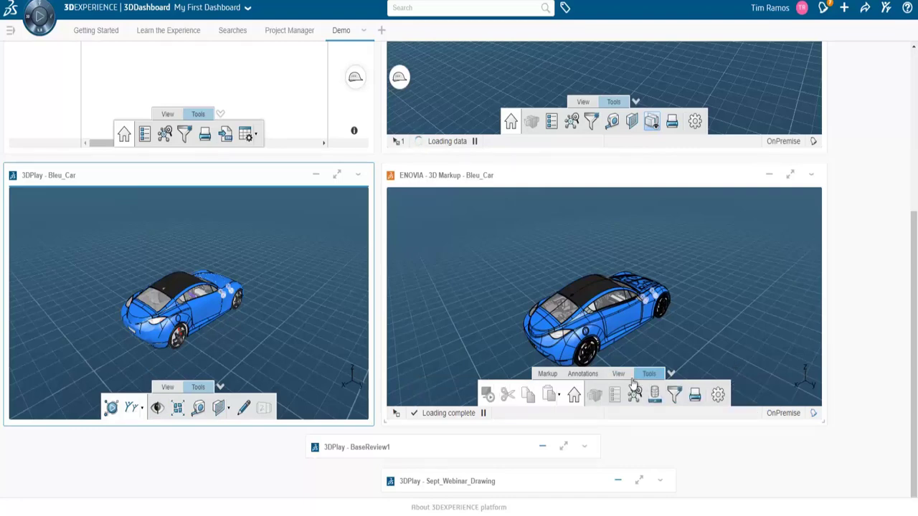
pyautogui.click(617, 374)
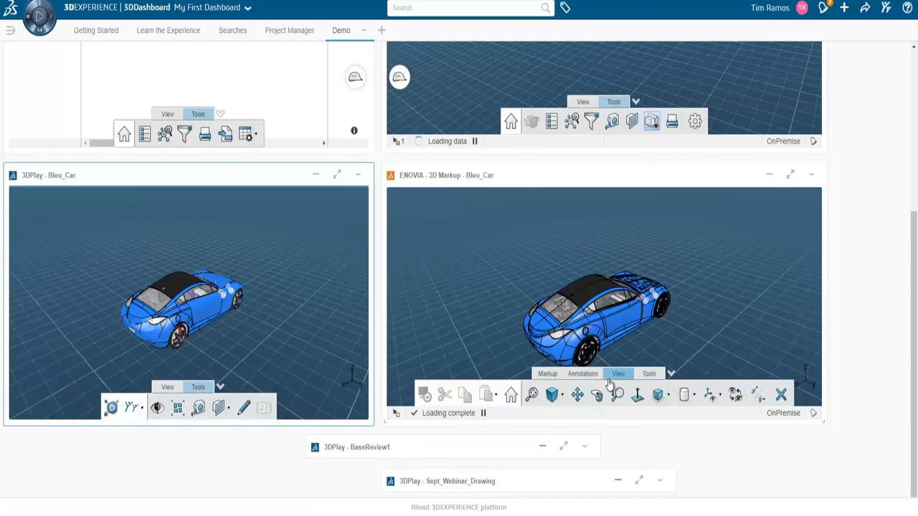
# Explode Bleu_Car in the 3DPlay widget through increasing levels, and reset it to its assembled position.
pyautogui.click(177, 410)
pyautogui.click(105, 369)
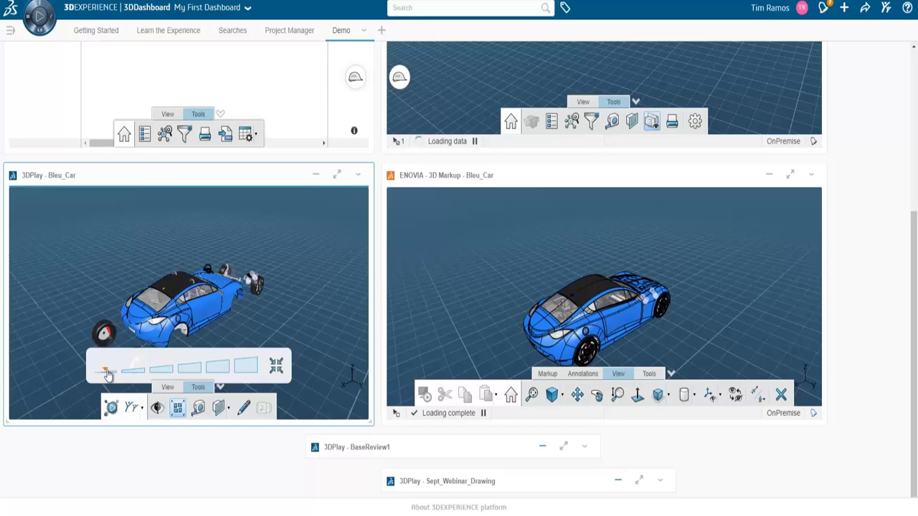
pyautogui.click(122, 370)
pyautogui.click(148, 370)
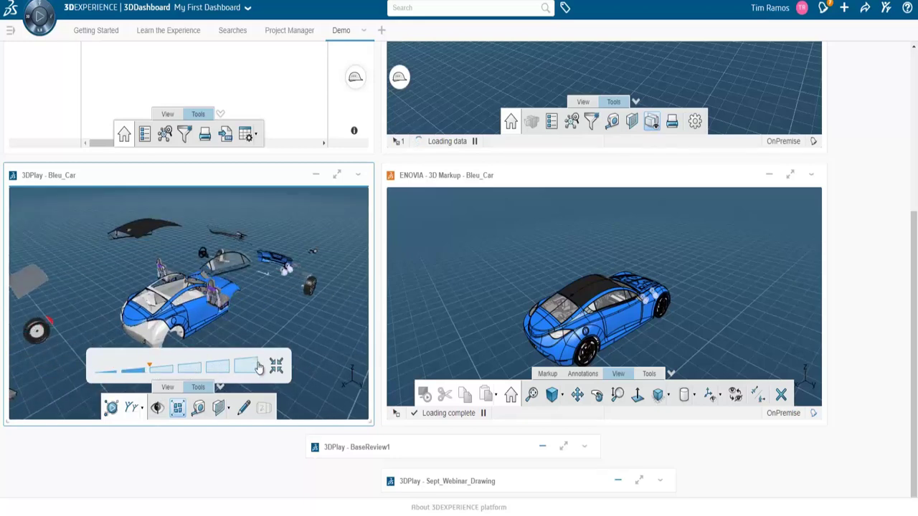
pyautogui.click(151, 369)
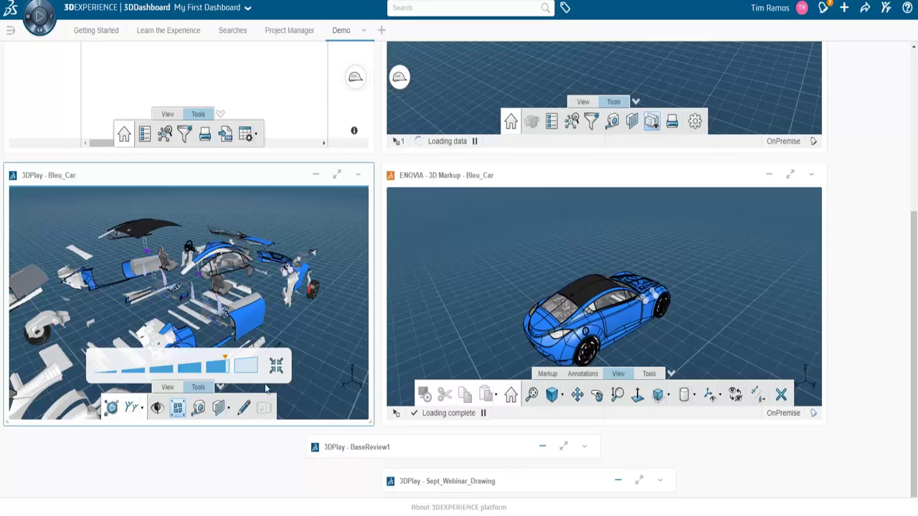
pyautogui.click(276, 366)
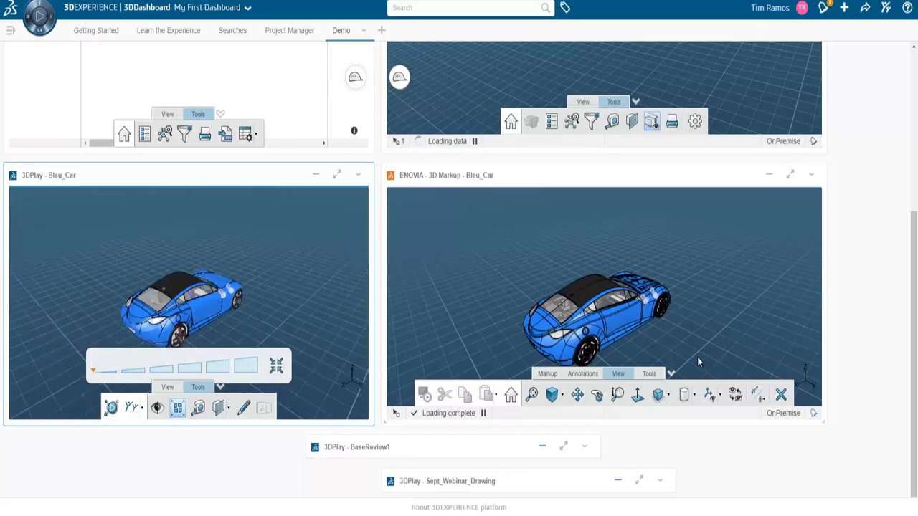
# Check the tool and view commands of the 3D Markup widget for an explode function.
pyautogui.click(649, 373)
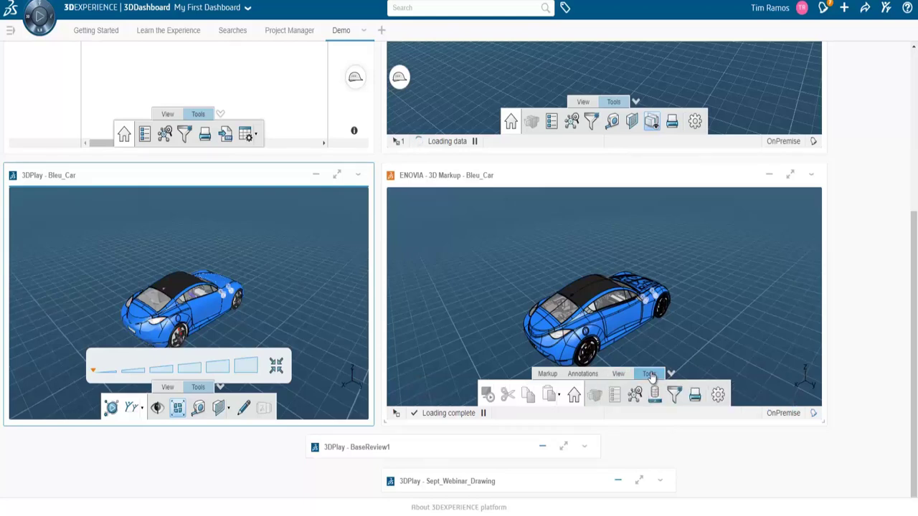
pyautogui.click(617, 373)
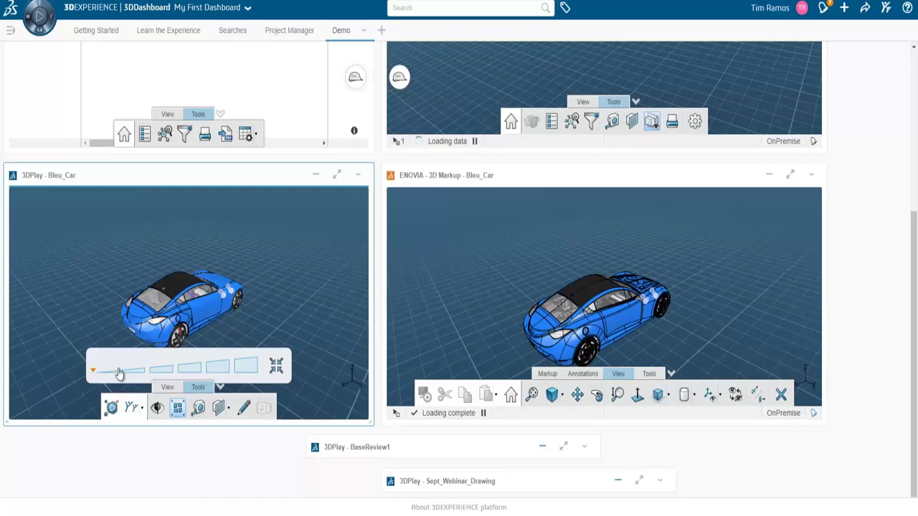
# Look through the tool, view, annotation and markup command sets of the 3D Markup widget against the 3DPlay tools.
pyautogui.moveTo(228, 290); pyautogui.dragTo(213, 346)
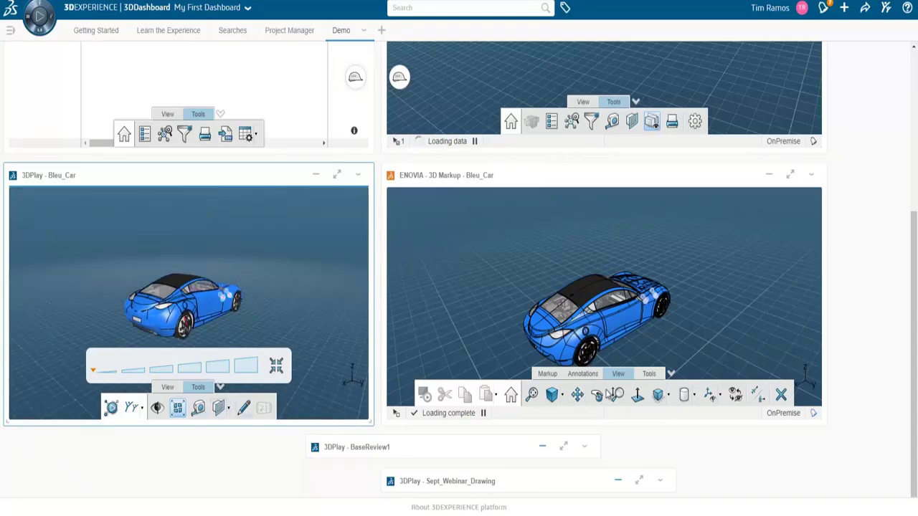
pyautogui.click(651, 375)
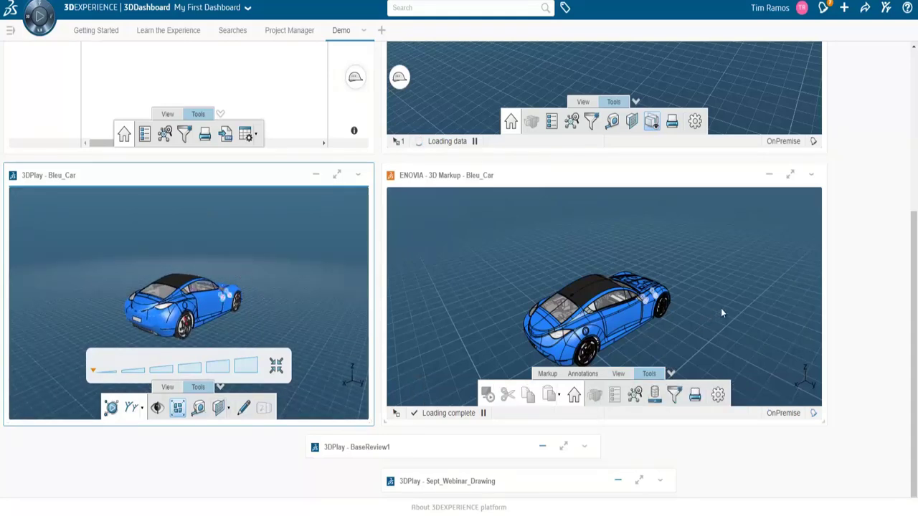
pyautogui.click(618, 373)
pyautogui.click(582, 374)
pyautogui.click(547, 373)
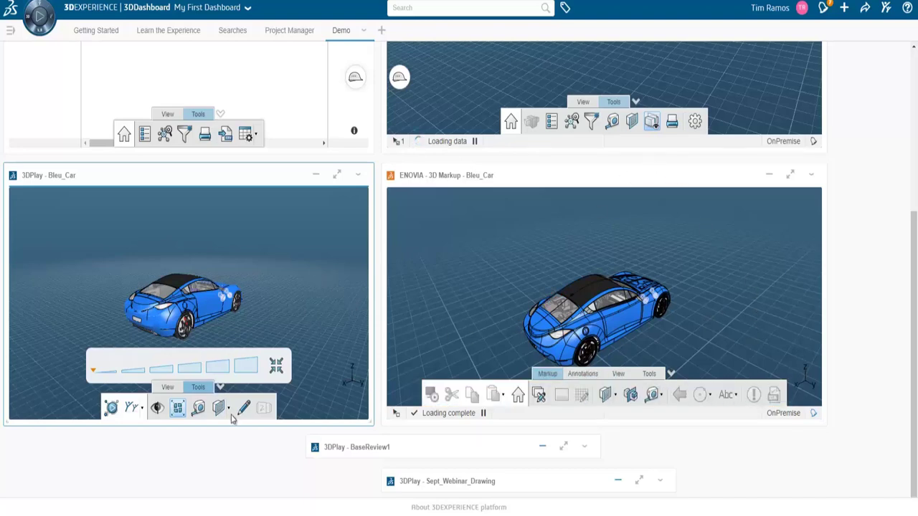
pyautogui.scroll(3, 286, 322)
pyautogui.scroll(-3, 822, 301)
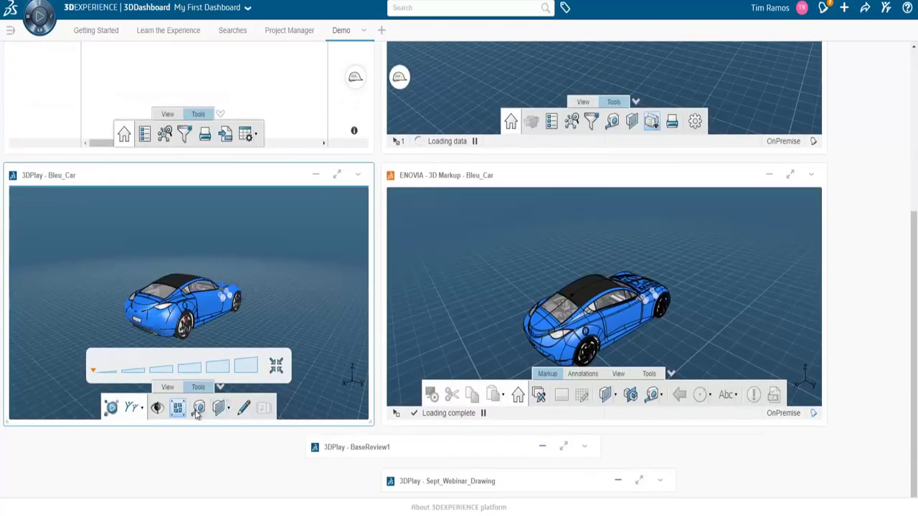
# Measure the distance between the rear and front wheel areas of Bleu_Car in 3DPlay, and return the widget to its normal size.
pyautogui.click(197, 409)
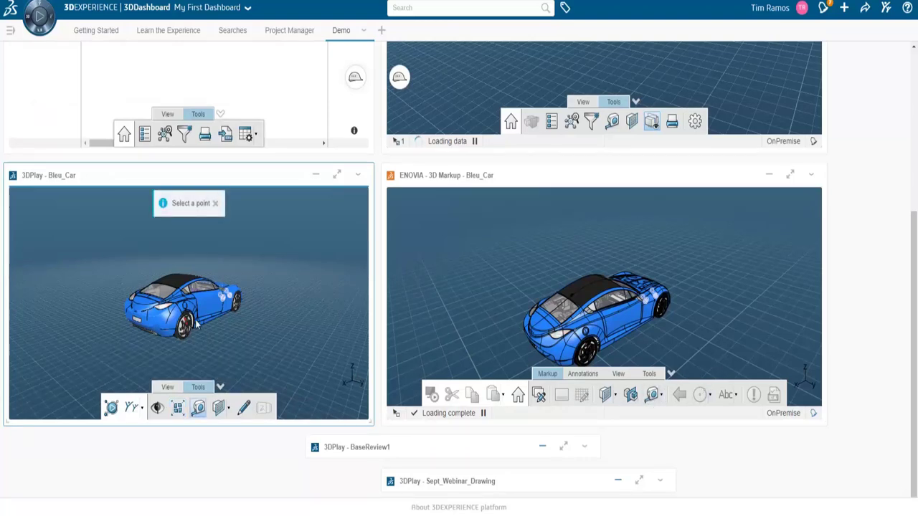
pyautogui.scroll(5, 285, 312)
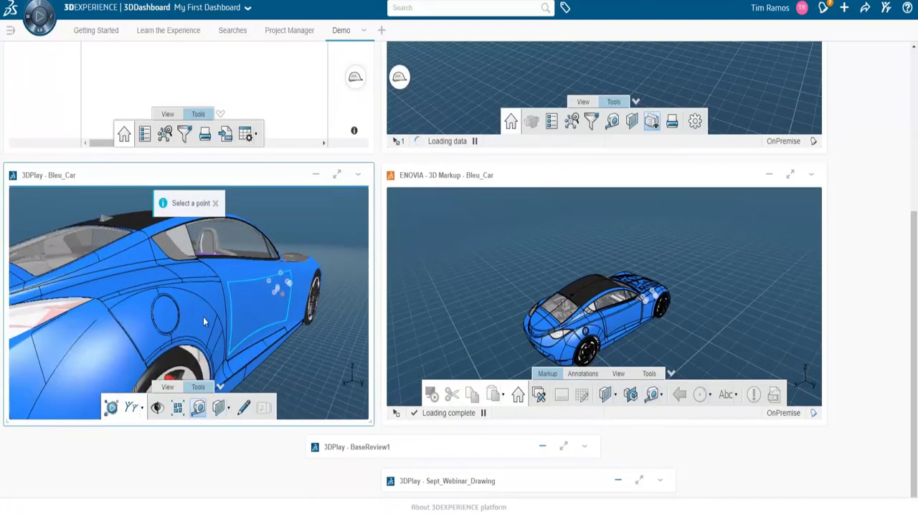
pyautogui.click(178, 370)
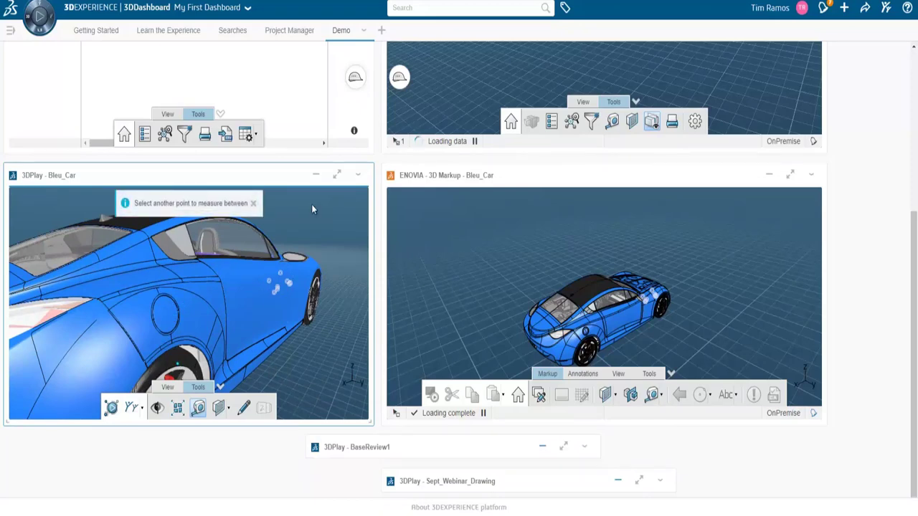
pyautogui.click(329, 292)
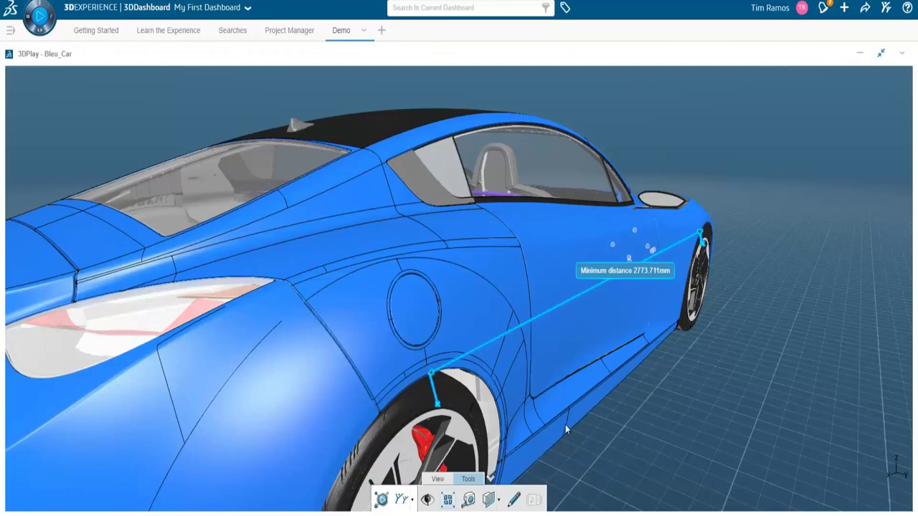
pyautogui.scroll(-5, 699, 472)
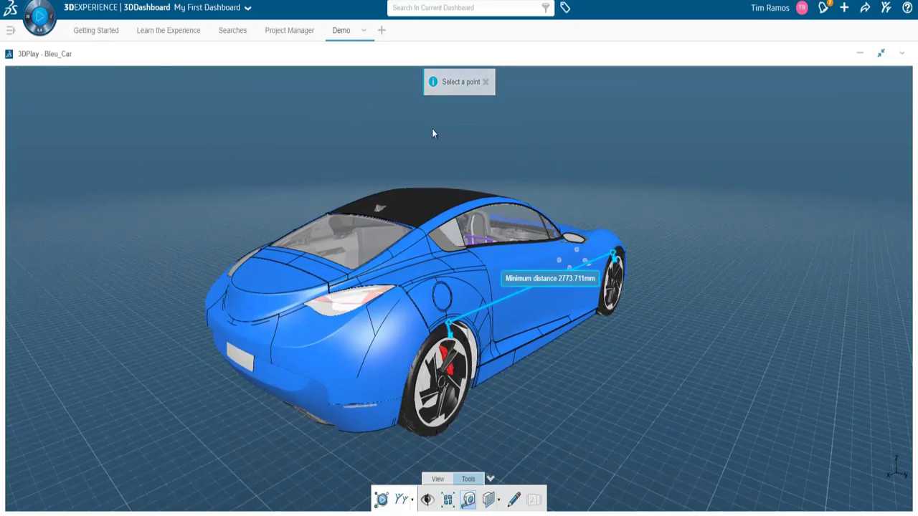
pyautogui.click(486, 82)
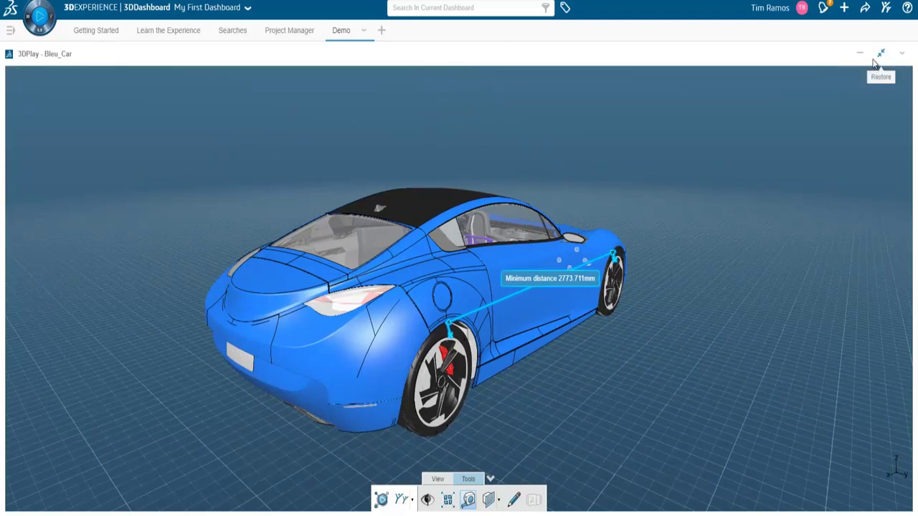
pyautogui.click(876, 58)
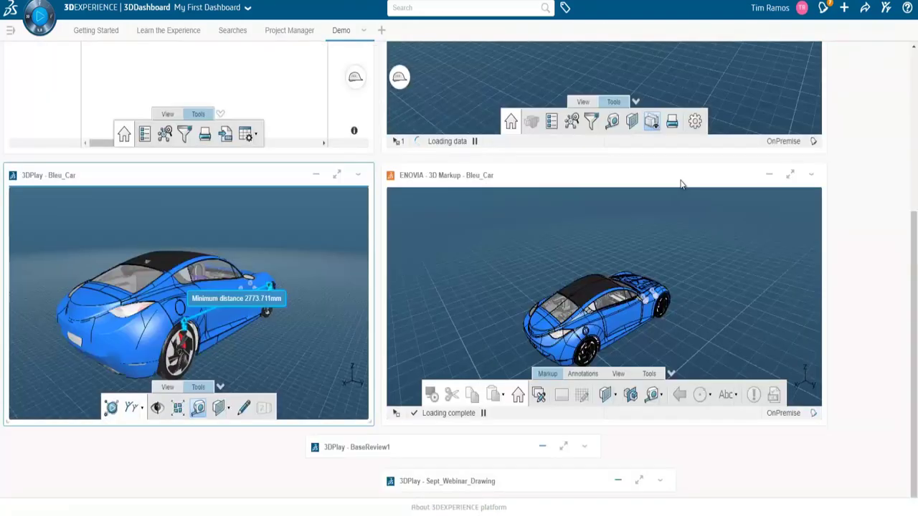
# Measure the distance between the rear and front wheel rims of Bleu_Car in the maximized 3D Markup widget.
pyautogui.click(664, 401)
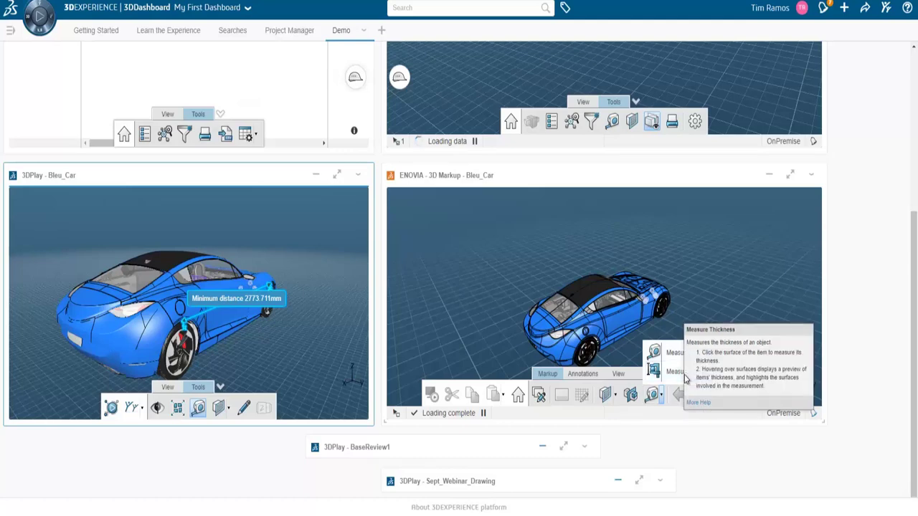
pyautogui.scroll(8, 738, 321)
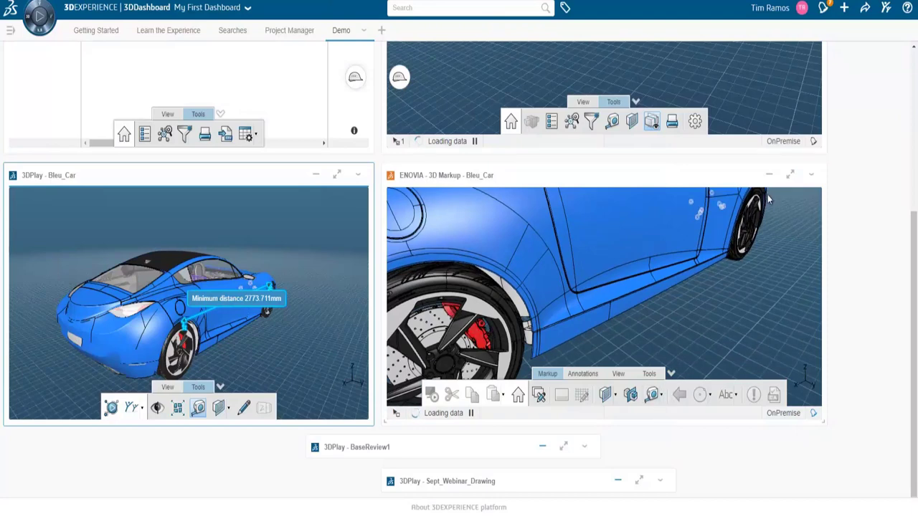
pyautogui.click(788, 176)
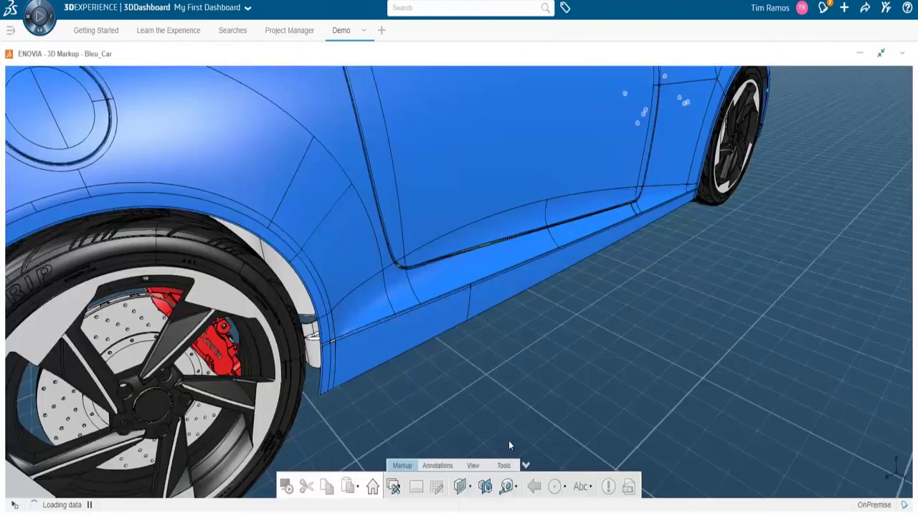
pyautogui.click(508, 489)
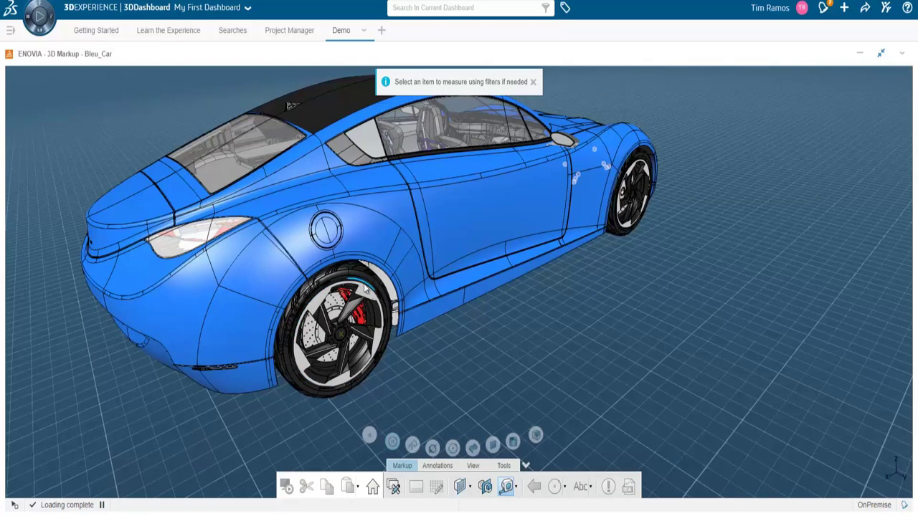
pyautogui.click(366, 287)
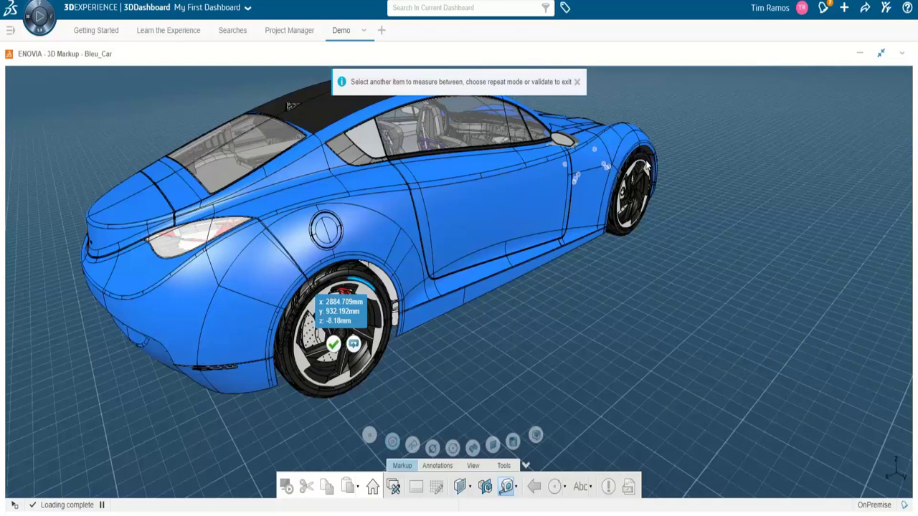
pyautogui.click(640, 173)
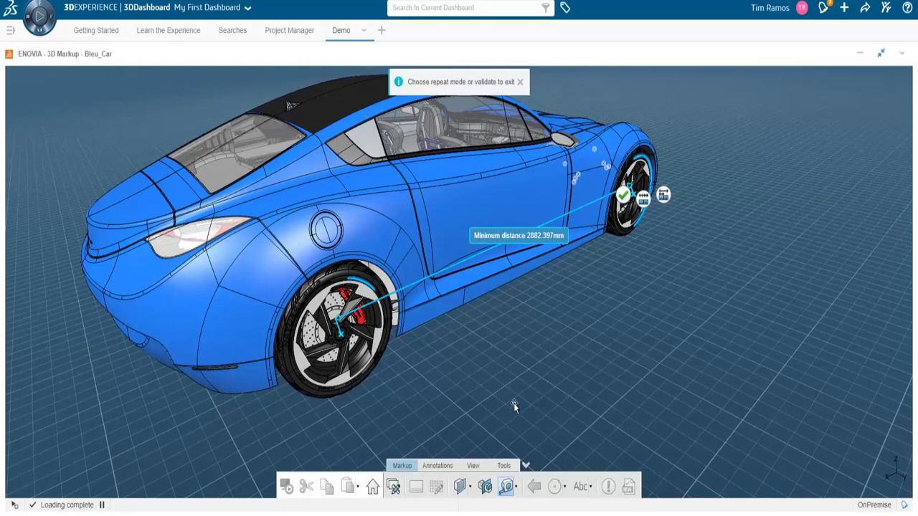
pyautogui.click(623, 195)
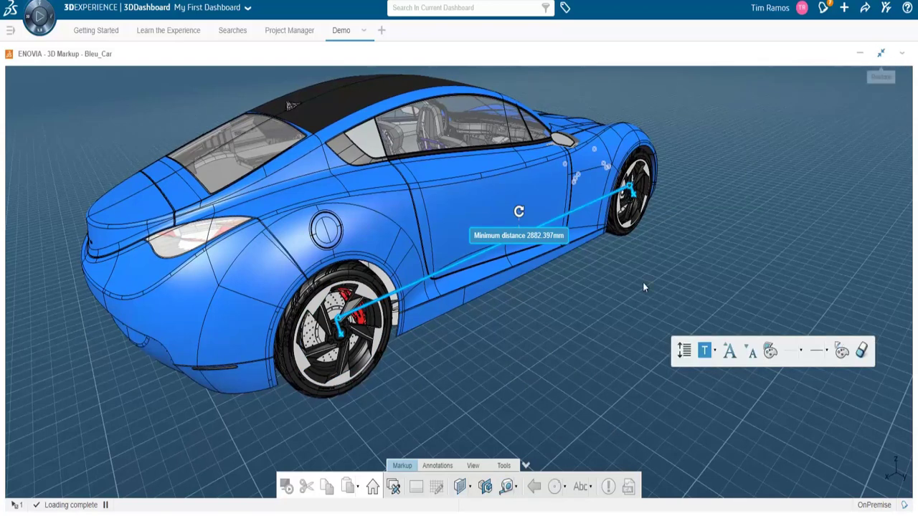
# Cut Bleu_Car lengthwise with a section in 3D Markup, and shift and tilt the section plane to expose the interior.
pyautogui.click(470, 490)
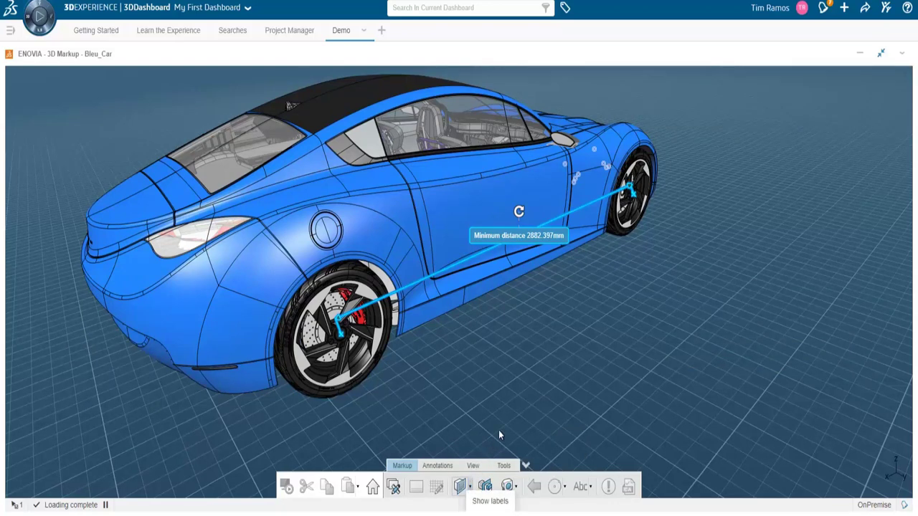
pyautogui.click(470, 489)
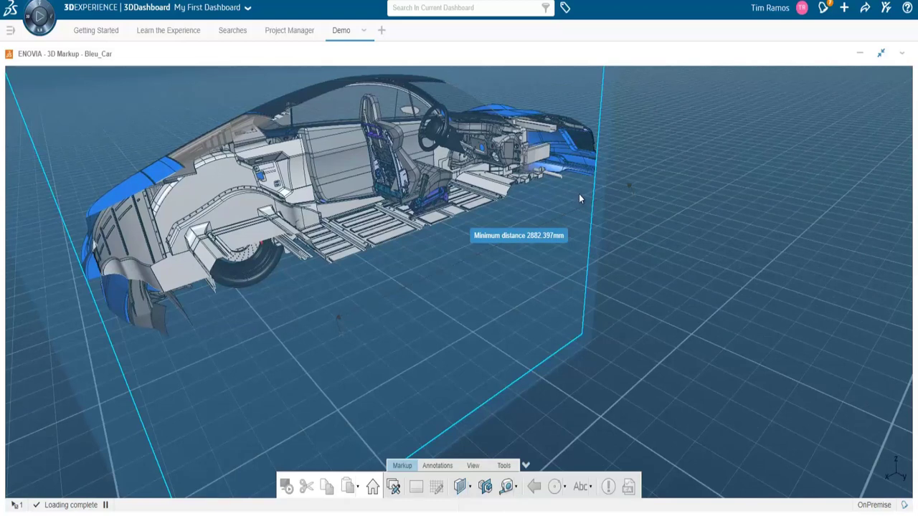
pyautogui.moveTo(596, 203); pyautogui.dragTo(552, 211)
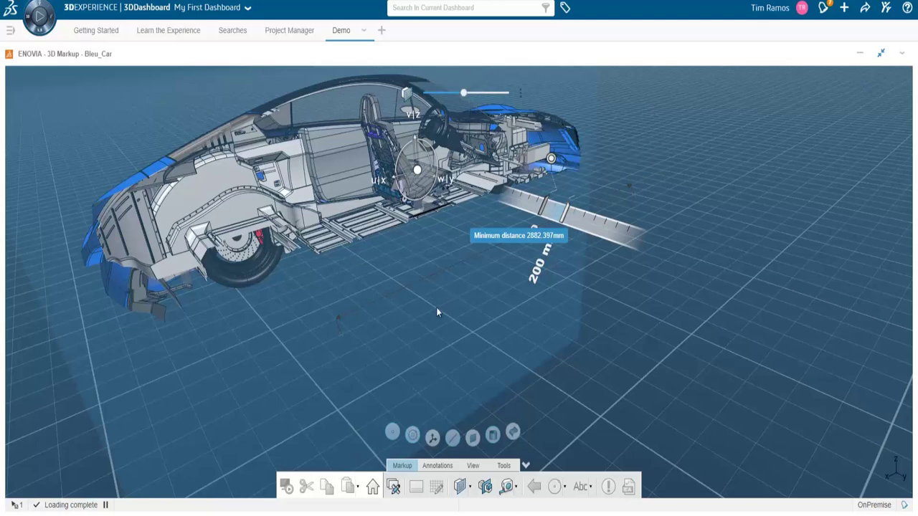
pyautogui.moveTo(461, 323); pyautogui.dragTo(449, 135)
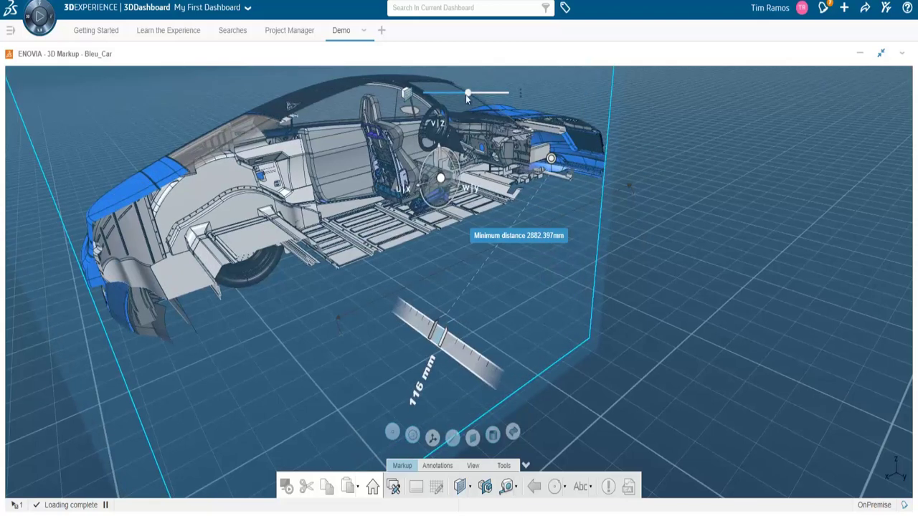
pyautogui.moveTo(465, 93)
pyautogui.mouseDown()
pyautogui.moveTo(448, 95)
pyautogui.moveTo(473, 104)
pyautogui.mouseUp()
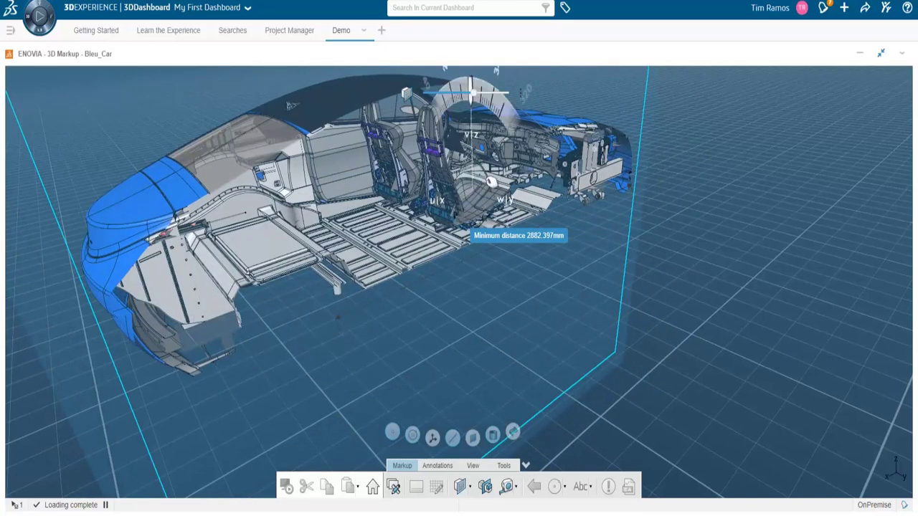
pyautogui.moveTo(486, 180)
pyautogui.mouseDown()
pyautogui.moveTo(490, 229)
pyautogui.moveTo(481, 144)
pyautogui.moveTo(492, 180)
pyautogui.moveTo(473, 190)
pyautogui.mouseUp()
pyautogui.click(706, 209)
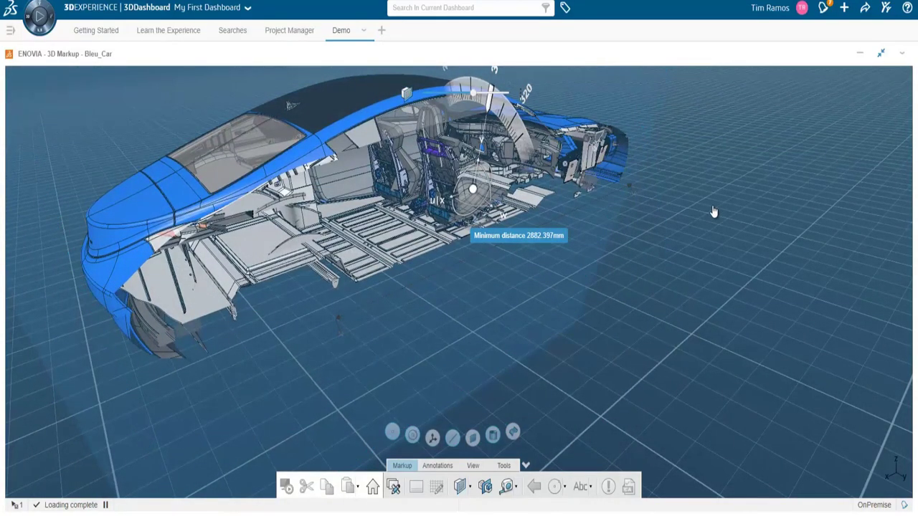
pyautogui.moveTo(714, 189); pyautogui.dragTo(615, 185, button='middle')
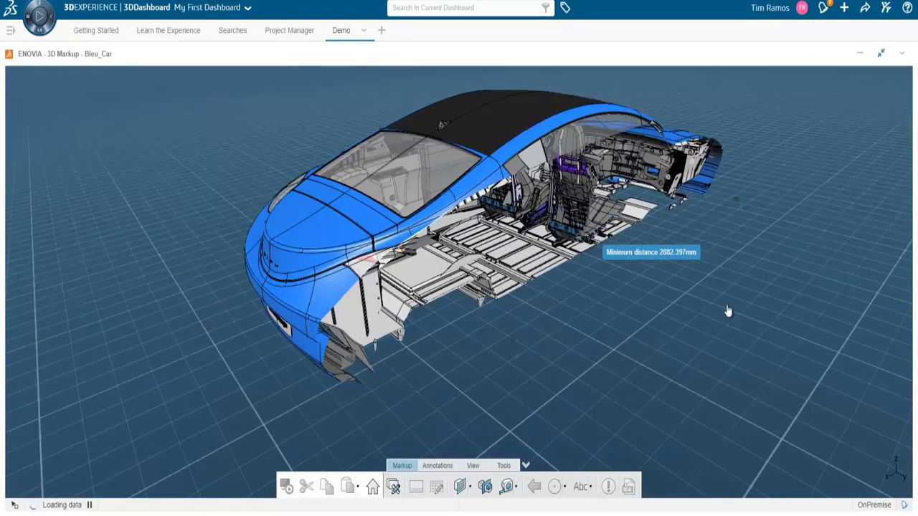
pyautogui.click(880, 52)
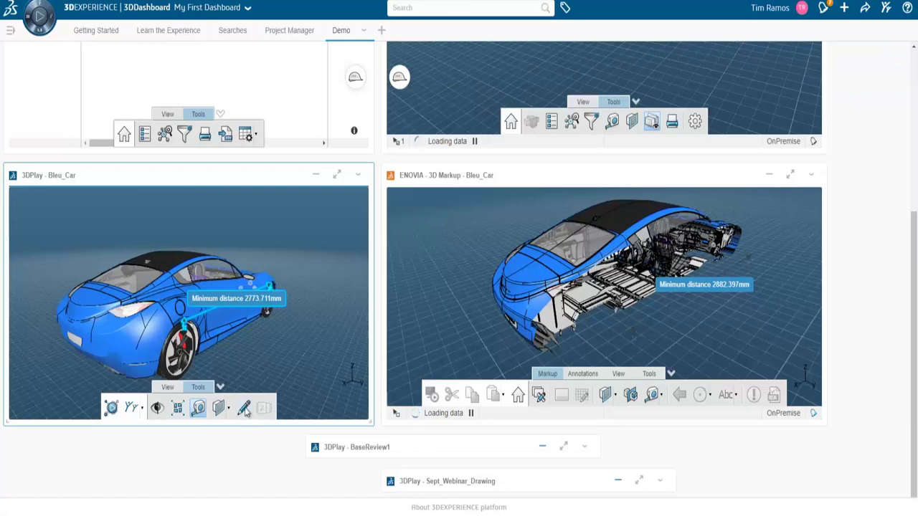
# Sketch a green freehand mark over the roof of Bleu_Car in 3DPlay and erase it.
pyautogui.click(244, 408)
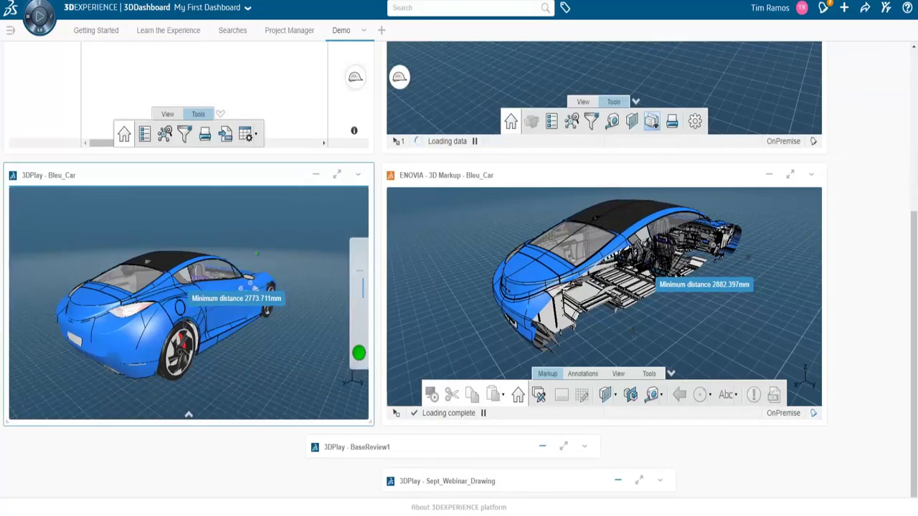
pyautogui.moveTo(179, 256)
pyautogui.mouseDown()
pyautogui.moveTo(222, 222)
pyautogui.moveTo(254, 231)
pyautogui.mouseUp()
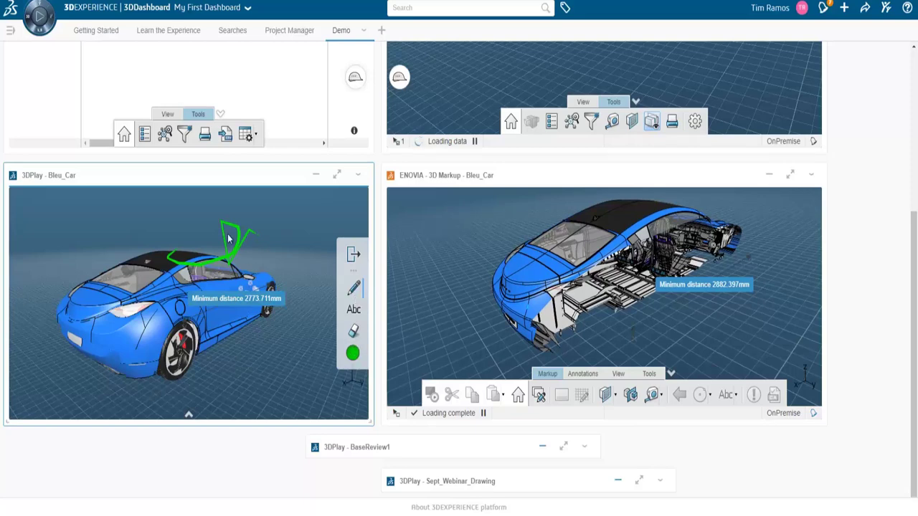
pyautogui.click(353, 331)
pyautogui.click(228, 244)
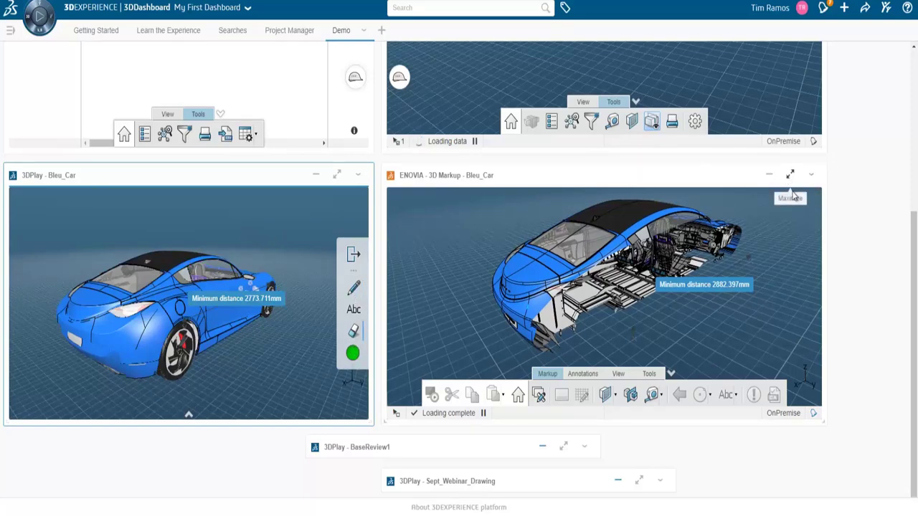
# Maximize the 3D Markup widget and create a markup of the sectioned car titled Markup_Bleu_Car A.1.
pyautogui.scroll(4, 715, 281)
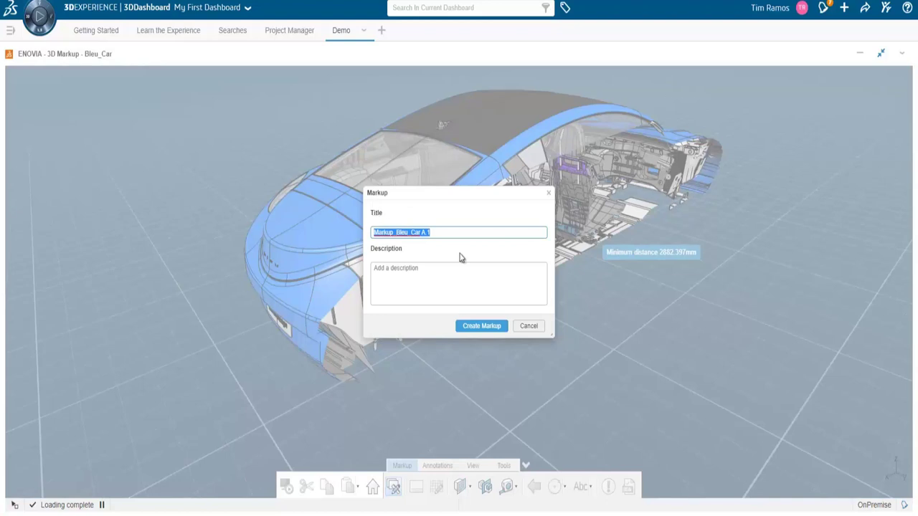
pyautogui.click(462, 329)
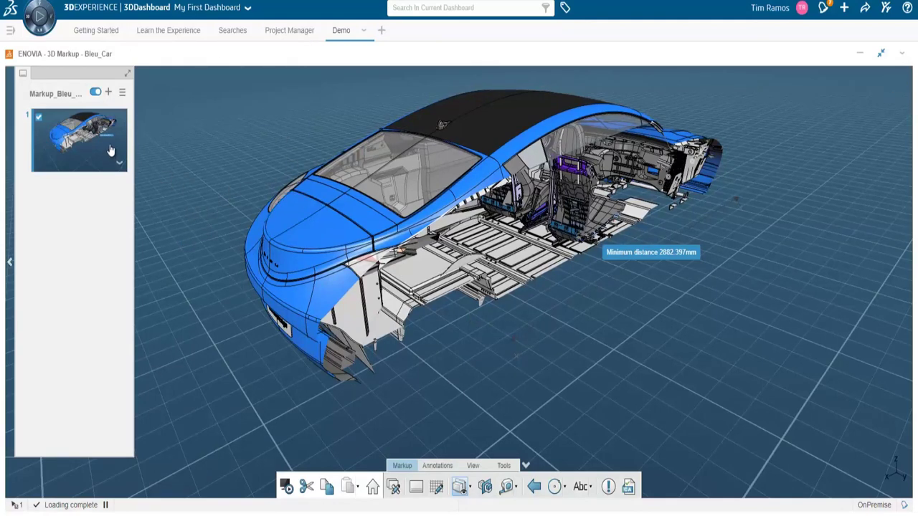
# Annotate a second slide showing the unsectioned car with a red arrow from the side sill and a red circle around the front wheel.
pyautogui.click(820, 356)
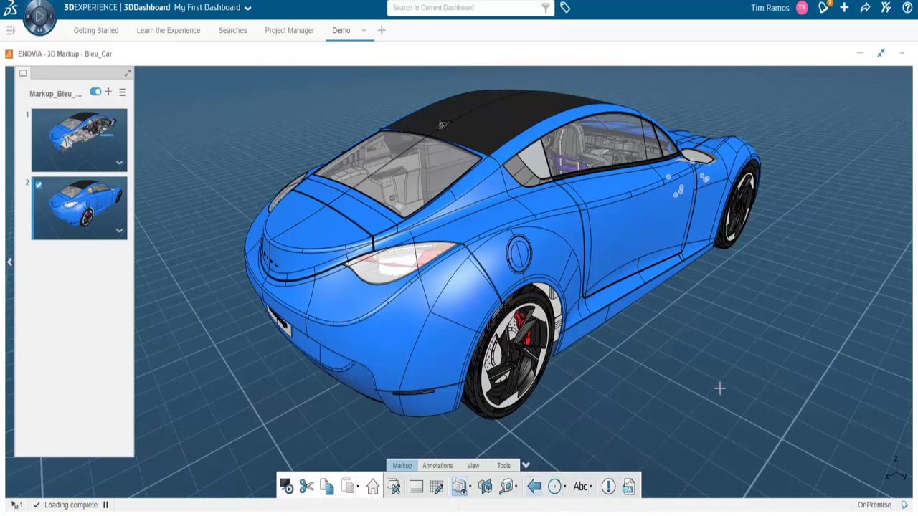
pyautogui.click(674, 261)
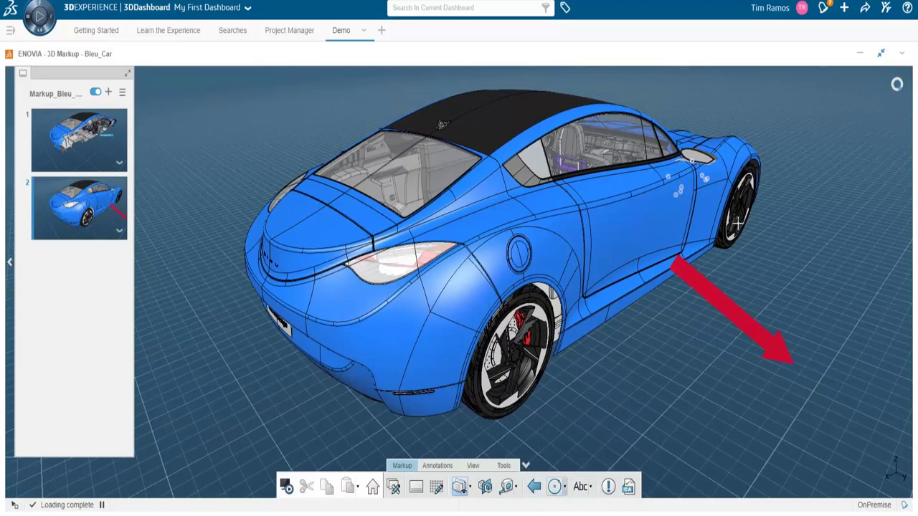
pyautogui.moveTo(738, 222); pyautogui.dragTo(776, 232)
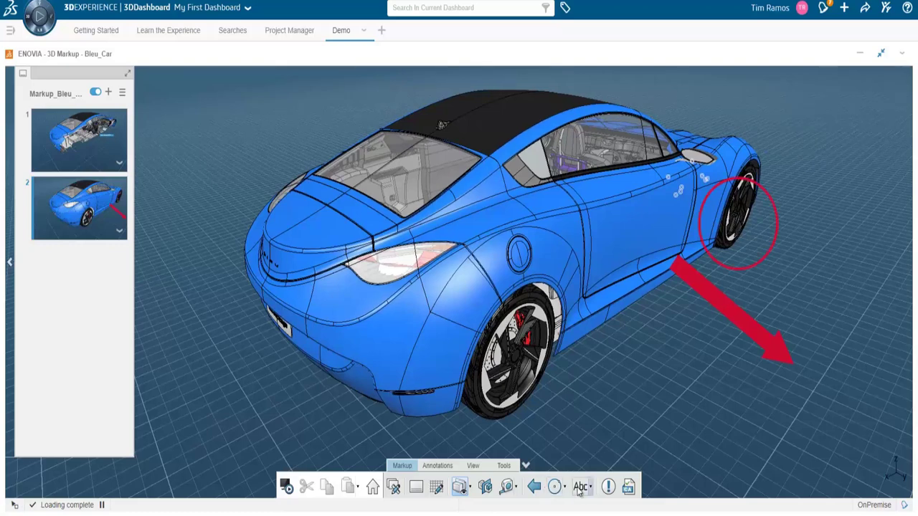
# Mark the rear wheel on slide 2 with a thick green freehand highlighter stroke.
pyautogui.click(565, 488)
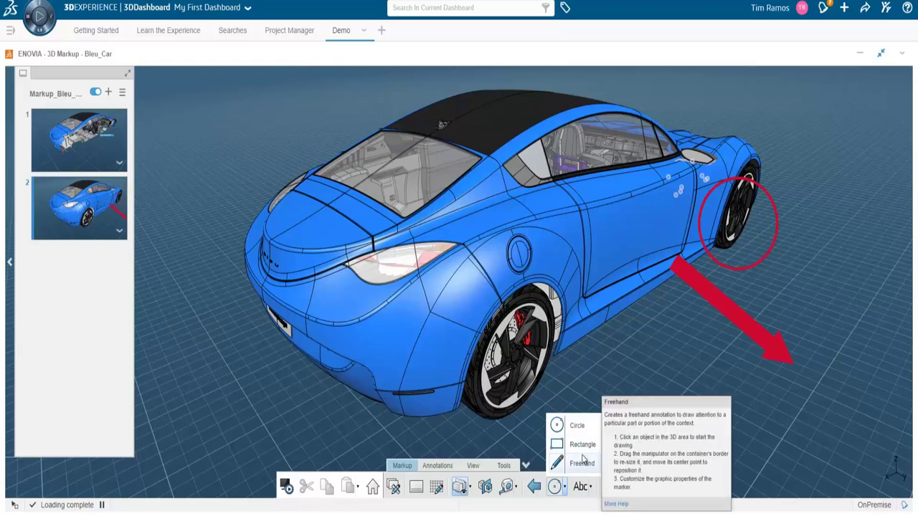
pyautogui.click(582, 463)
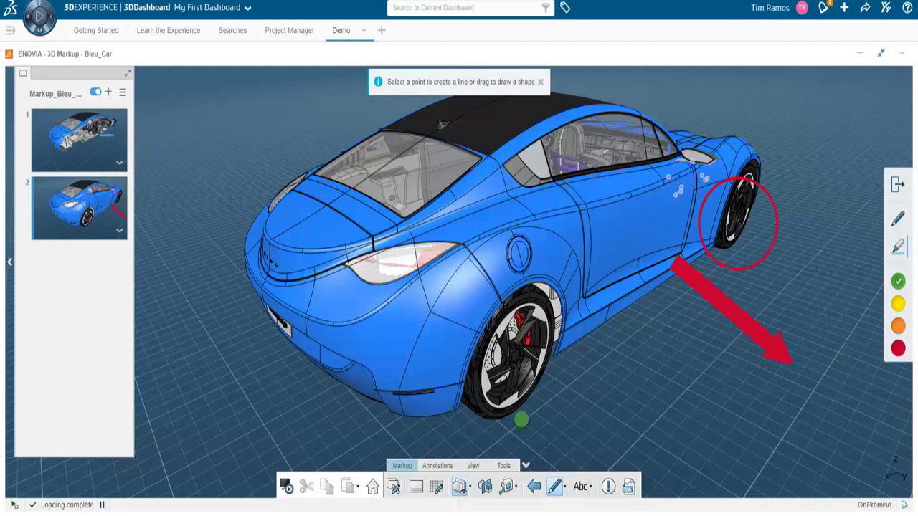
pyautogui.moveTo(520, 419); pyautogui.dragTo(531, 302)
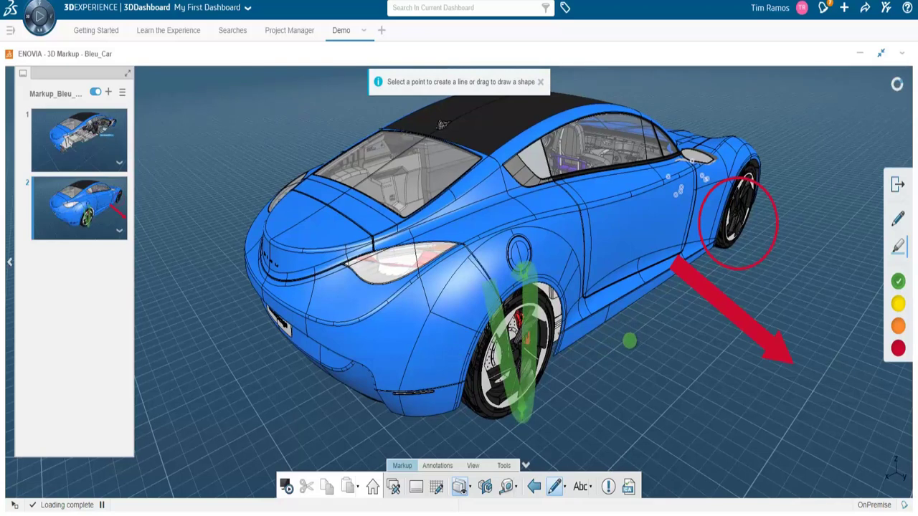
# Draw thin red freehand pen strokes above the front end of the car on slide 2.
pyautogui.click(898, 219)
pyautogui.click(897, 348)
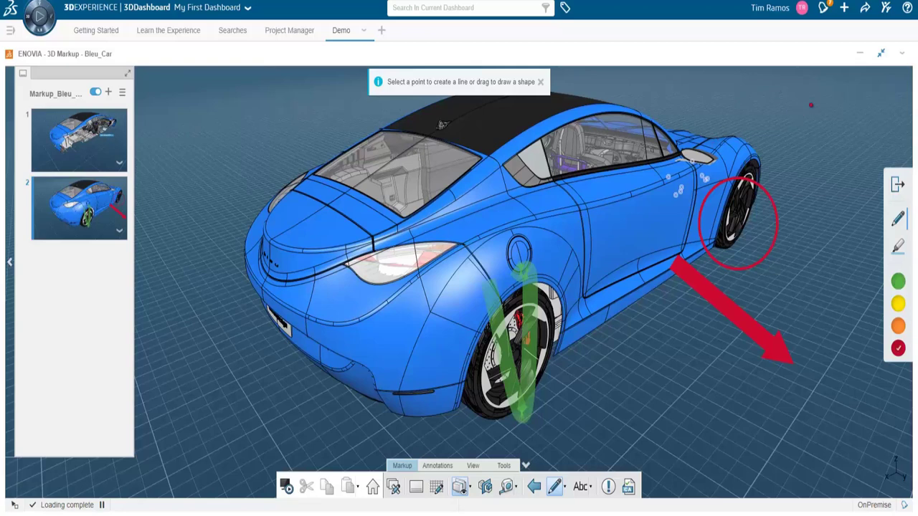
pyautogui.moveTo(731, 107); pyautogui.dragTo(810, 106)
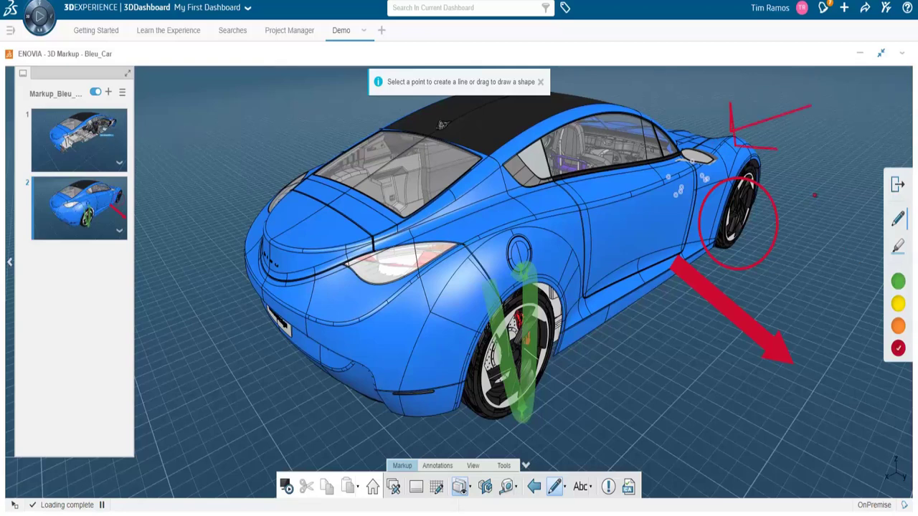
pyautogui.moveTo(720, 111)
pyautogui.mouseDown()
pyautogui.moveTo(739, 169)
pyautogui.moveTo(763, 92)
pyautogui.mouseUp()
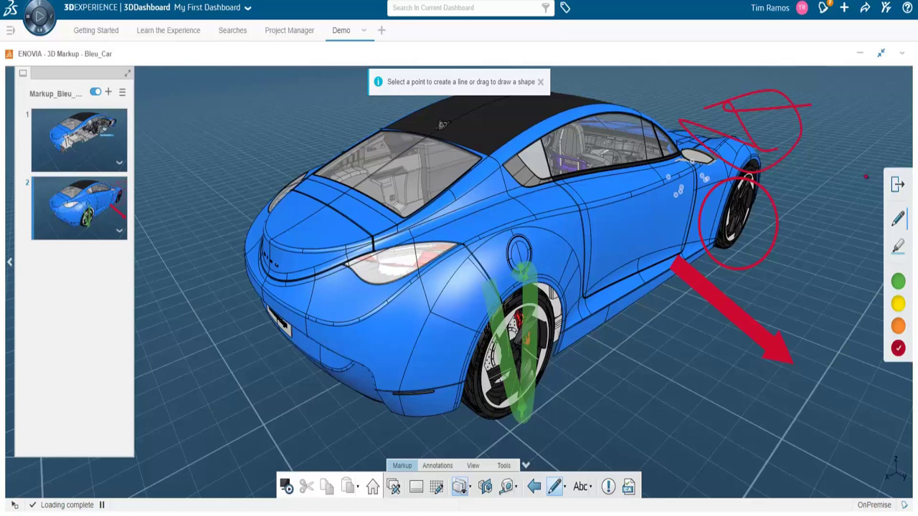
# Draw a thick green highlighter scribble across the door and side panel of the car on slide 2.
pyautogui.click(897, 246)
pyautogui.click(898, 281)
pyautogui.moveTo(634, 223)
pyautogui.mouseDown()
pyautogui.moveTo(511, 178)
pyautogui.moveTo(470, 199)
pyautogui.moveTo(630, 197)
pyautogui.moveTo(538, 287)
pyautogui.moveTo(571, 346)
pyautogui.moveTo(605, 332)
pyautogui.mouseUp()
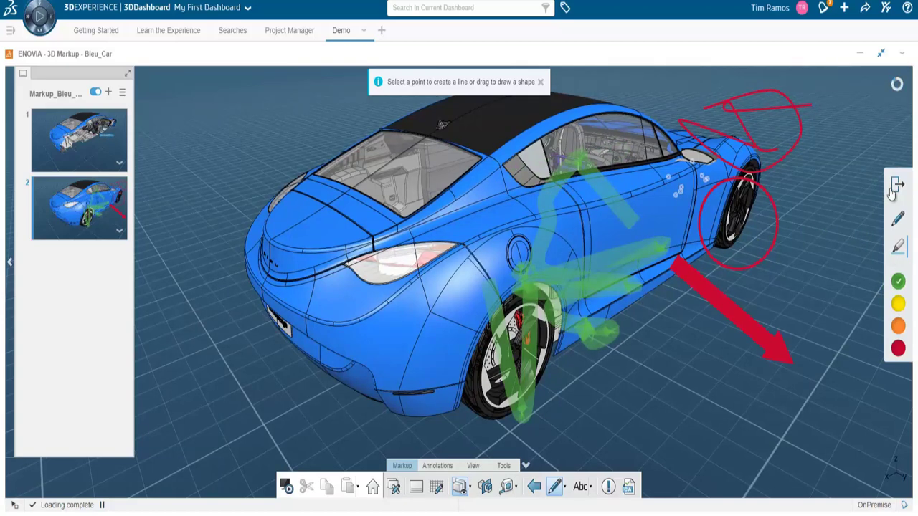
# Delete the green freehand scribble over the car's side panel, keeping the other annotations.
pyautogui.hotkey('ctrl', 'a')
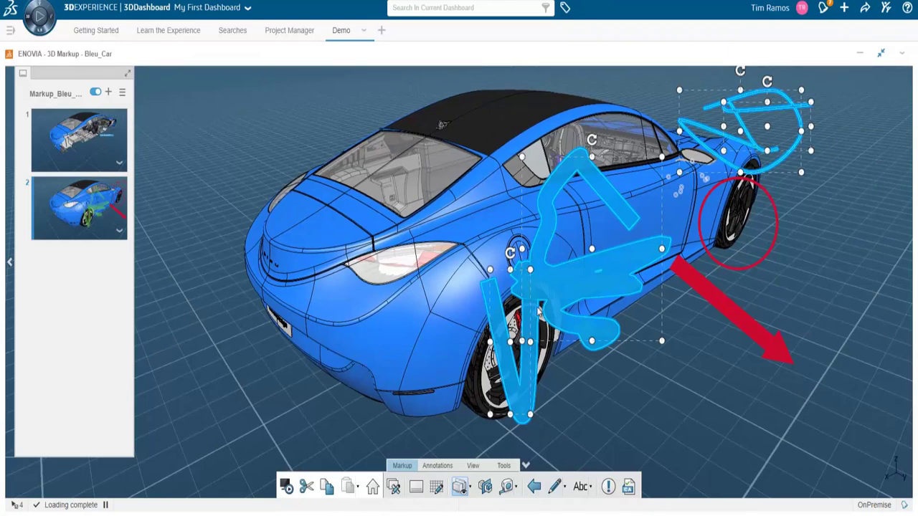
pyautogui.press('Escape')
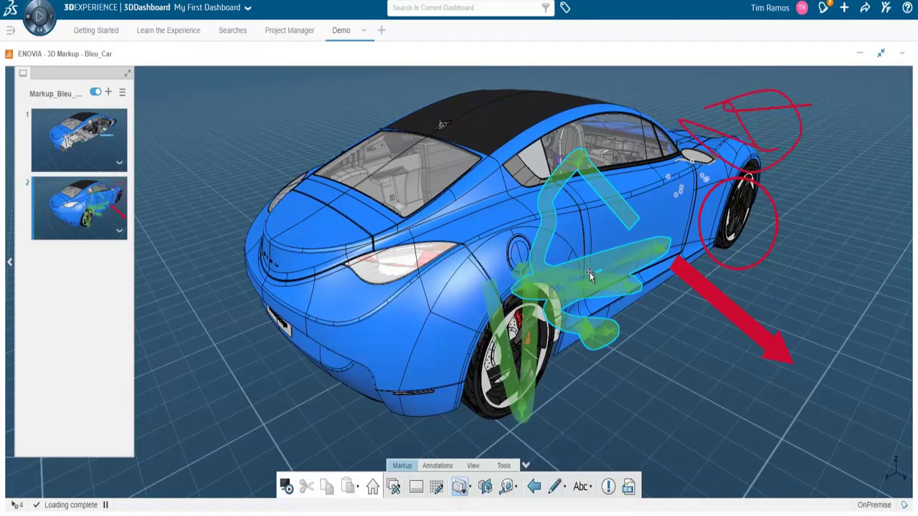
pyautogui.click(589, 276)
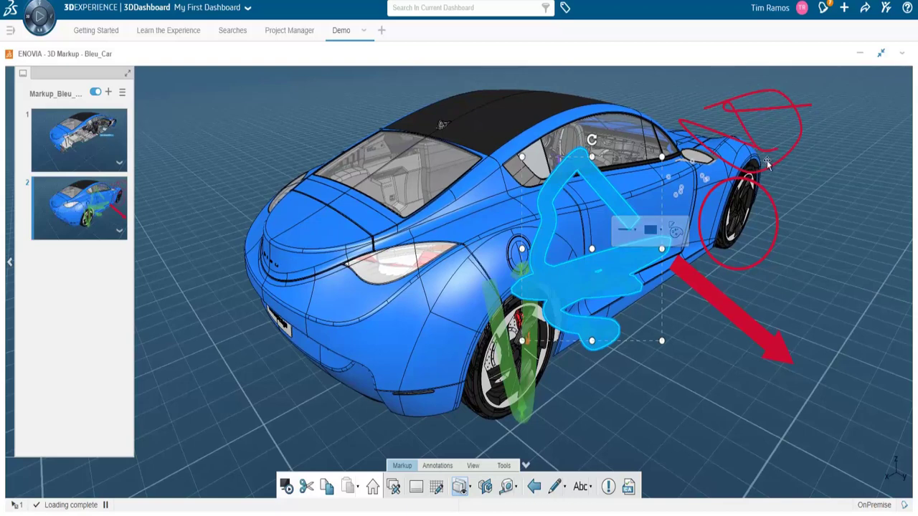
pyautogui.press('Delete')
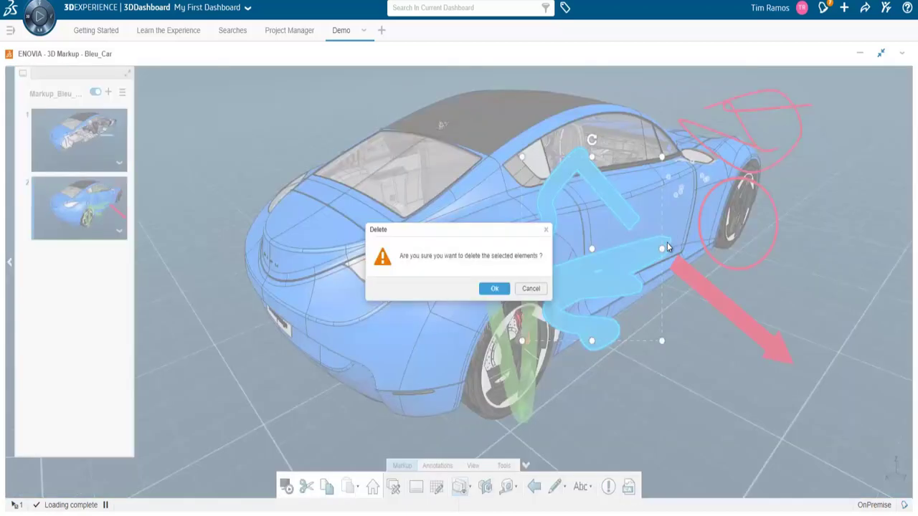
pyautogui.press('Return')
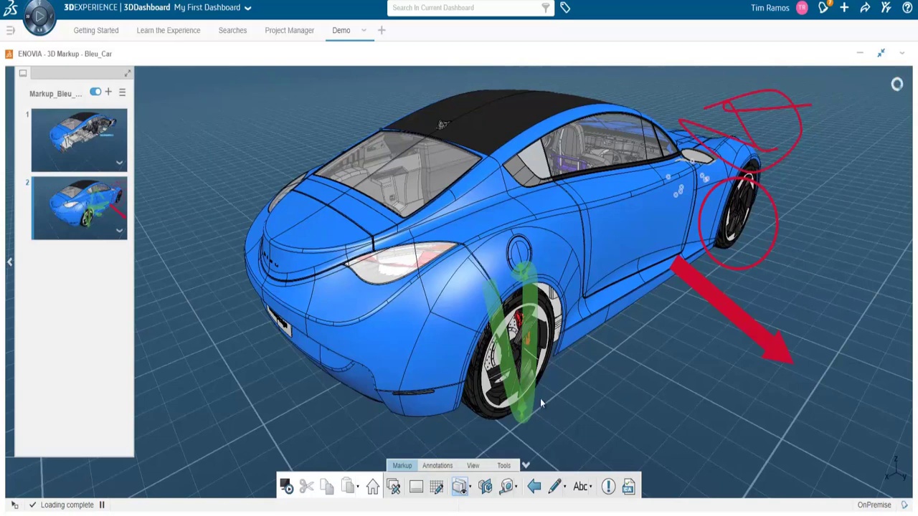
# Delete slide 2 with its arrow, circle and freehand annotations from the markup.
pyautogui.click(119, 234)
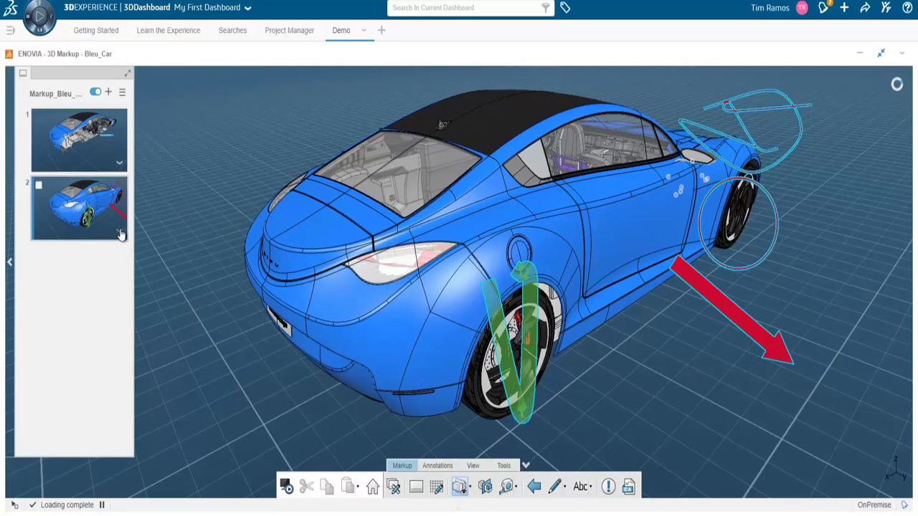
pyautogui.rightClick(121, 235)
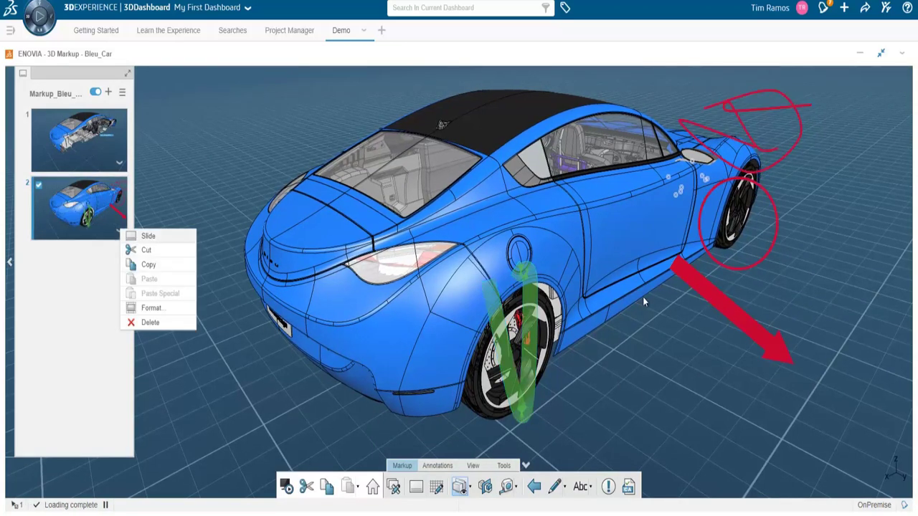
pyautogui.click(571, 358)
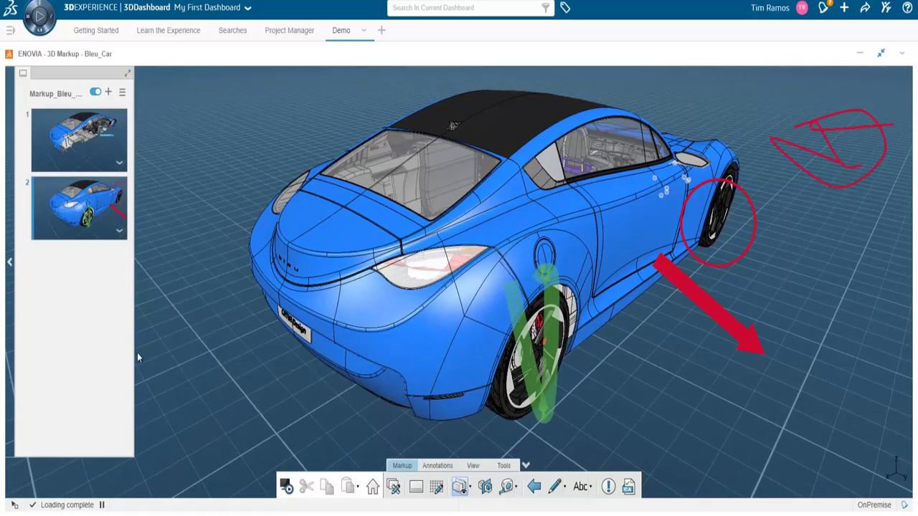
pyautogui.moveTo(86, 215)
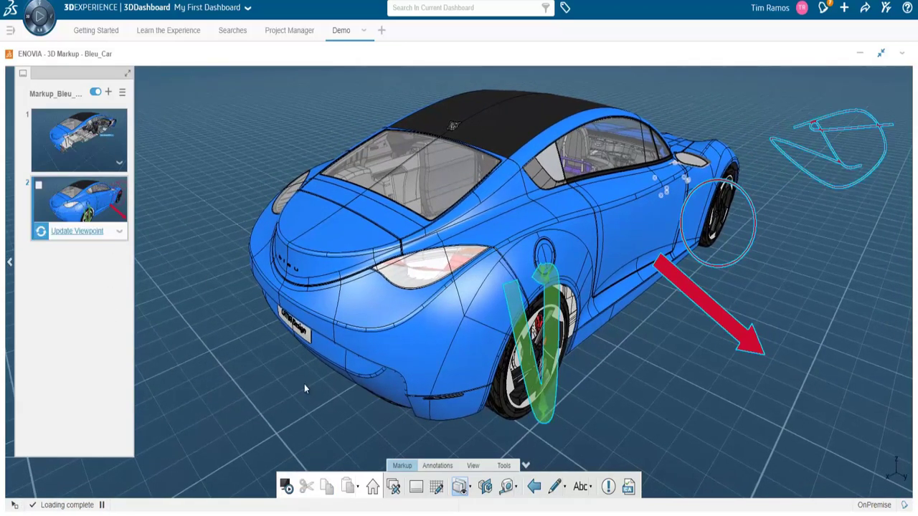
pyautogui.click(38, 233)
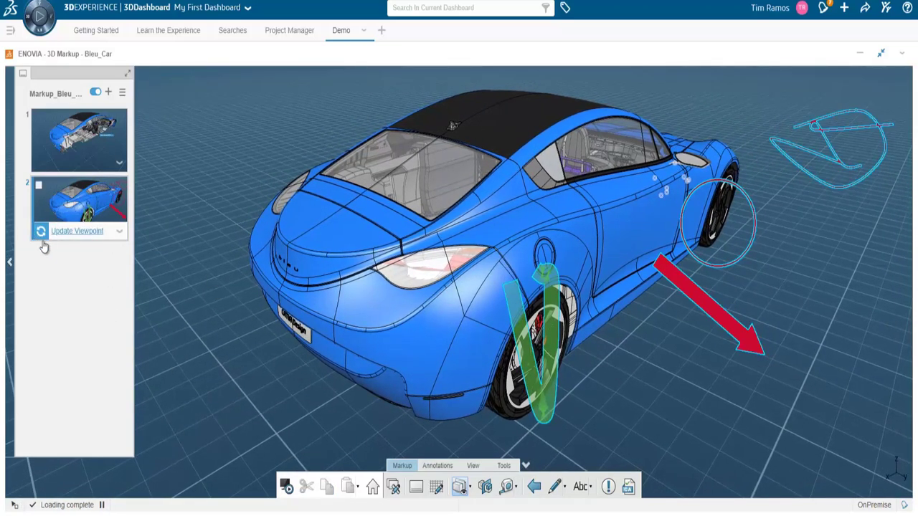
pyautogui.click(120, 239)
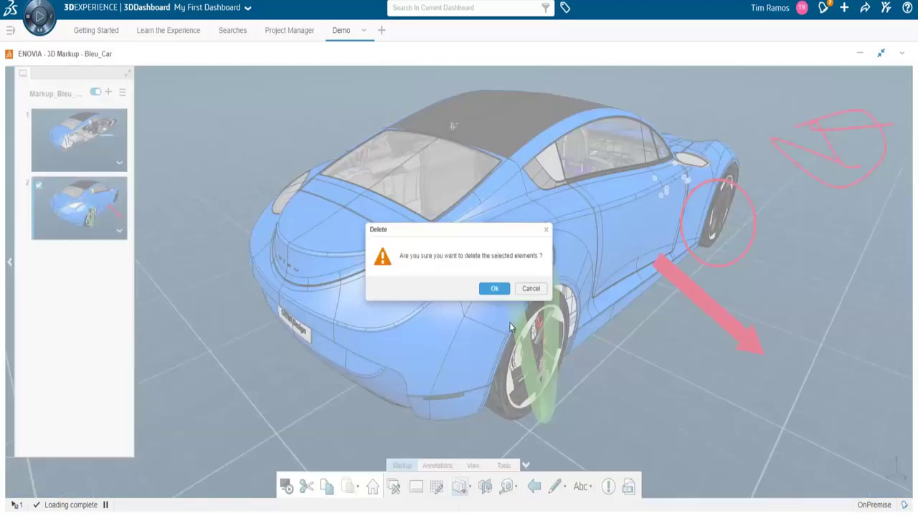
pyautogui.click(494, 288)
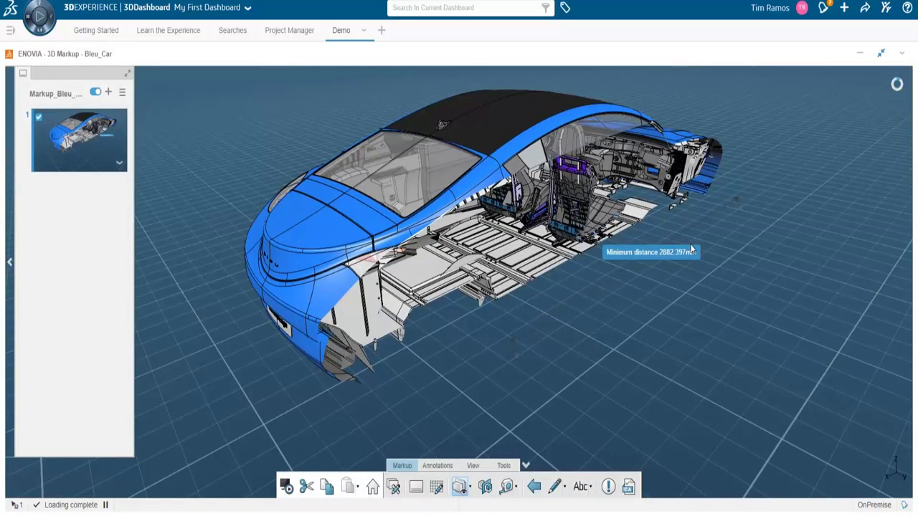
# Restore the 3D Markup widget to its normal size and maximize the 3DPlay widget containing BaseReview1.
pyautogui.click(881, 55)
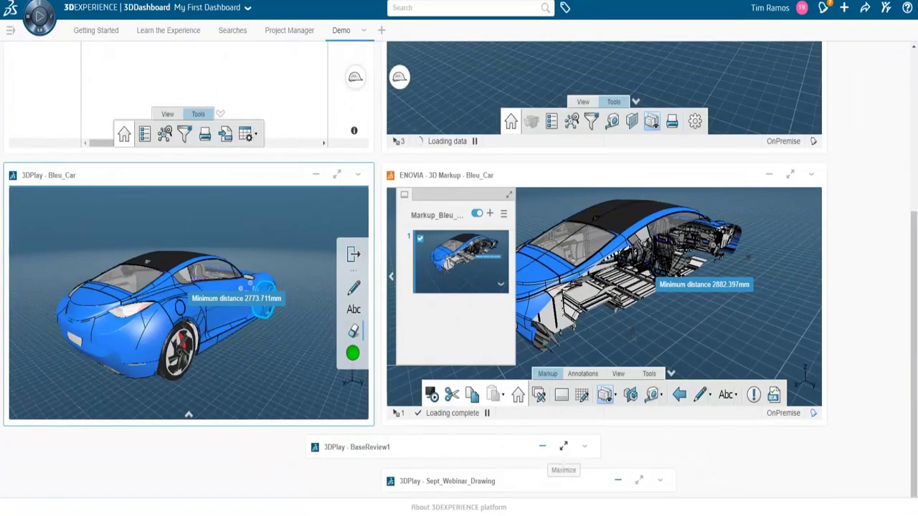
pyautogui.click(564, 447)
pyautogui.click(564, 446)
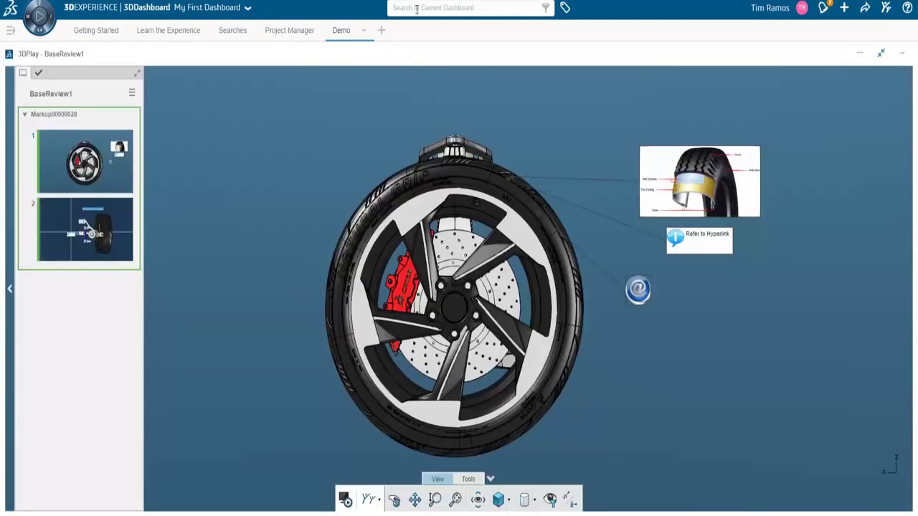
# Load Markup_Sept_Webinar_Prt1 A.1 from the Searches results into the 3DPlay widget that shows BaseReview1.
pyautogui.click(233, 30)
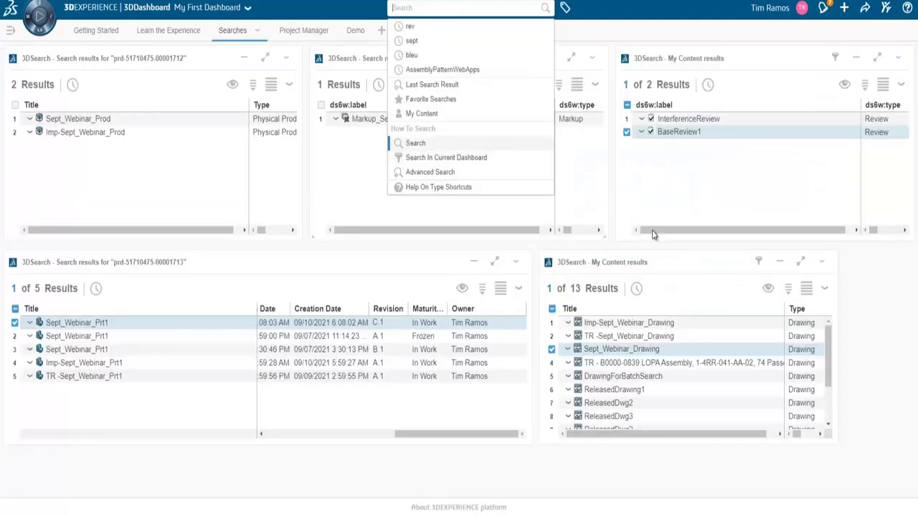
pyautogui.click(364, 104)
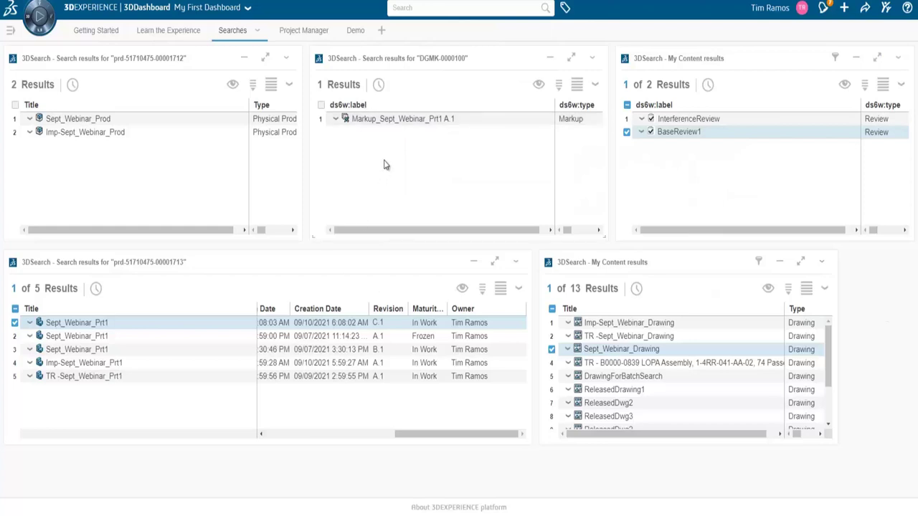
pyautogui.moveTo(375, 119); pyautogui.dragTo(454, 271)
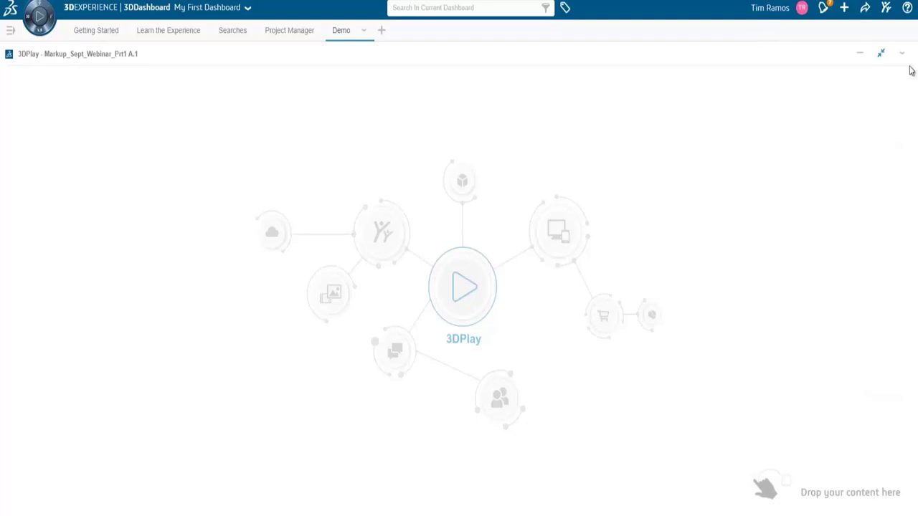
# Restore the 3DPlay widget to its normal size and maximize the 3D Markup widget of Bleu_Car.
pyautogui.click(881, 55)
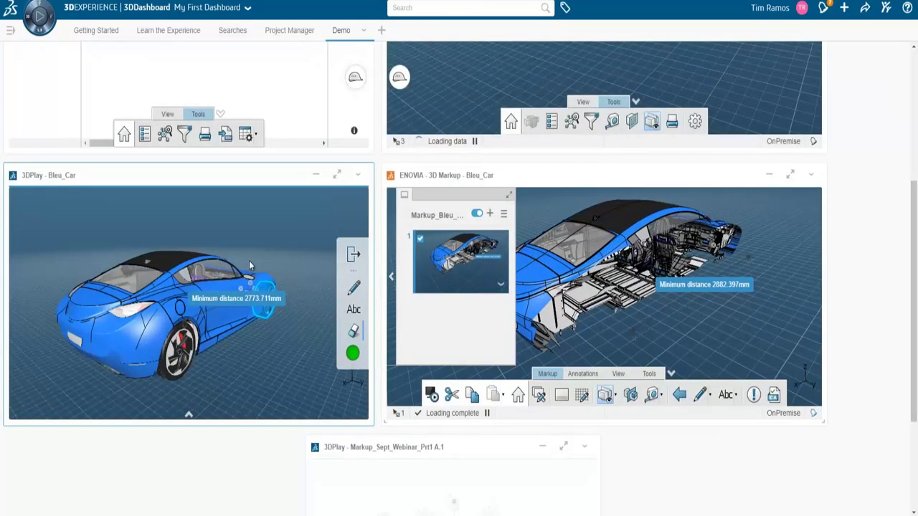
pyautogui.scroll(4, 853, 218)
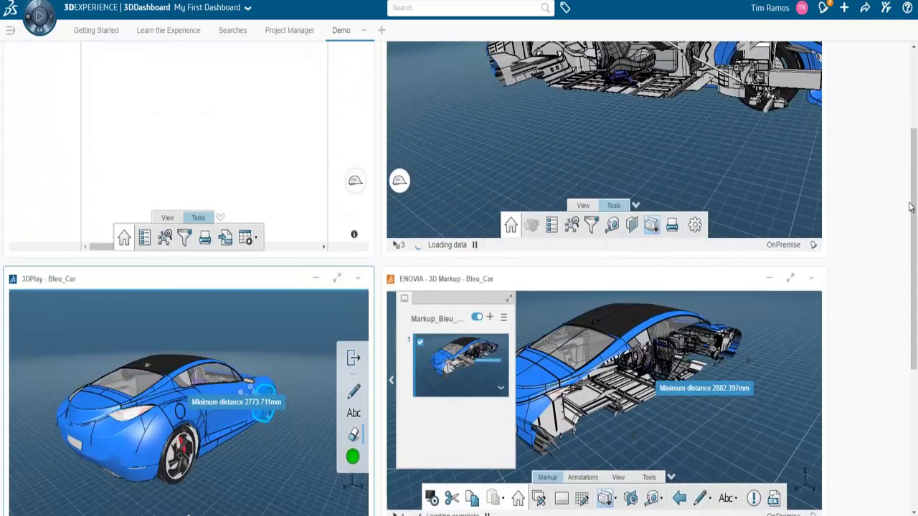
pyautogui.scroll(-5, 903, 287)
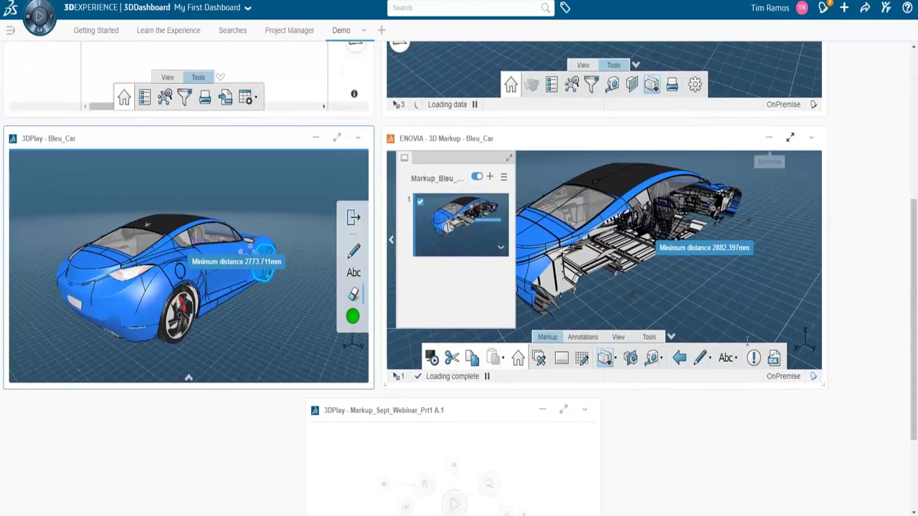
pyautogui.scroll(5, 788, 143)
pyautogui.click(790, 430)
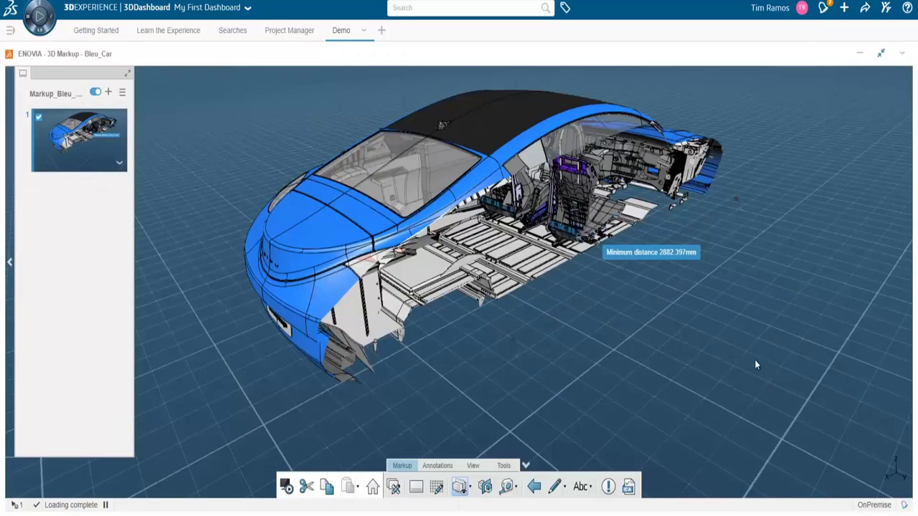
# Add a text annotation reading "text" attached to the car's rear fascia and move its label to the empty area below the floor.
pyautogui.click(592, 487)
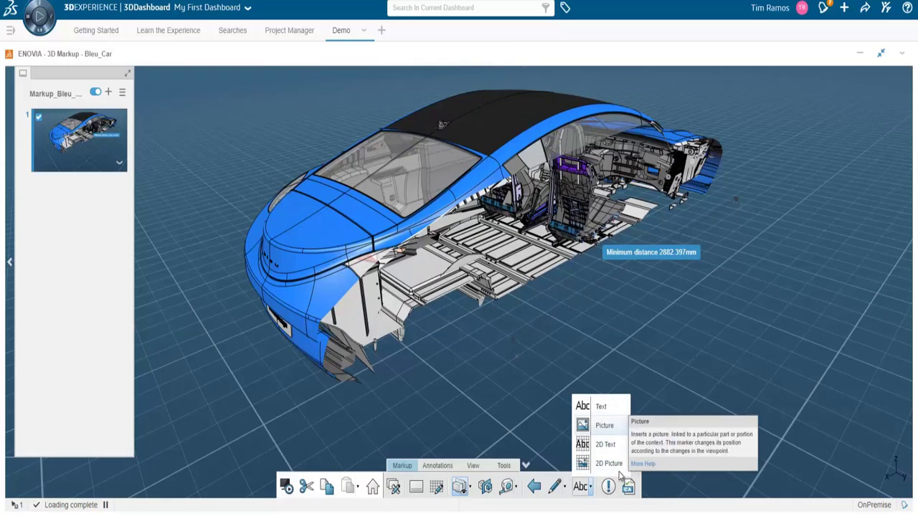
pyautogui.click(608, 406)
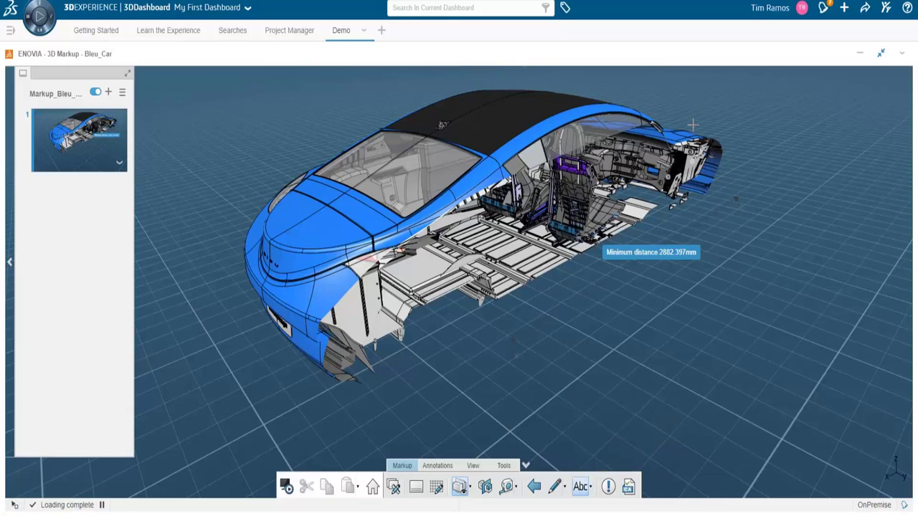
pyautogui.click(343, 285)
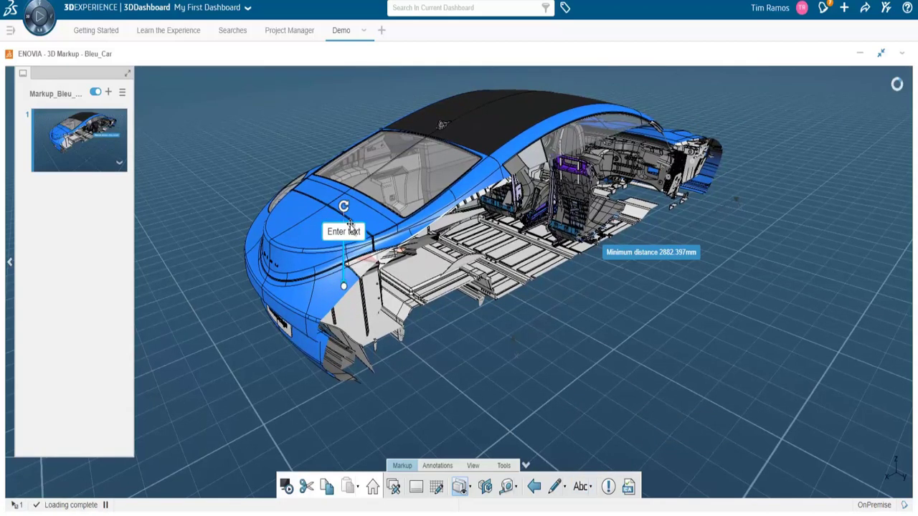
pyautogui.write('EI_REAR END FASCIA')
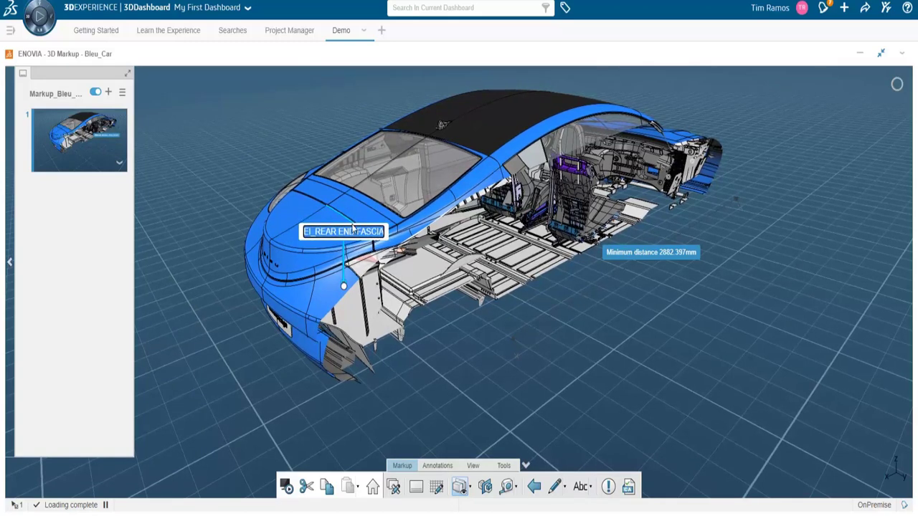
pyautogui.press('BackSpace')
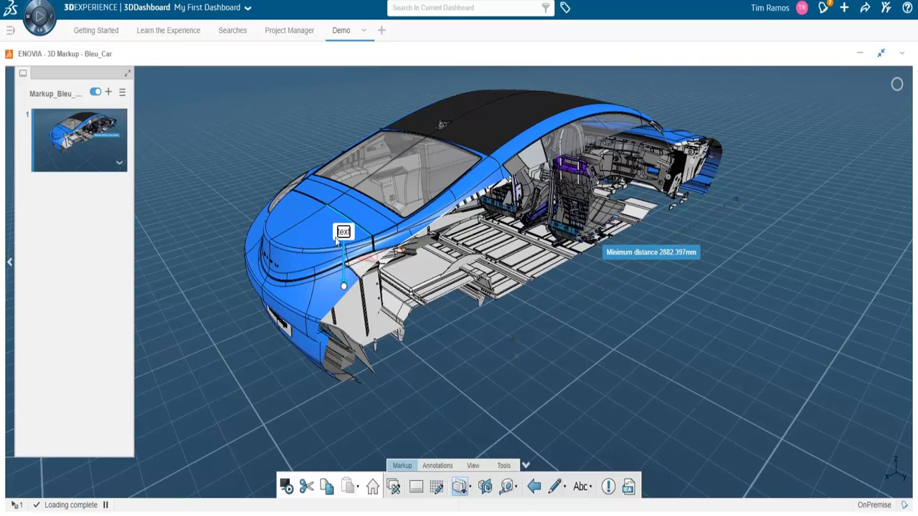
pyautogui.moveTo(337, 242); pyautogui.dragTo(460, 341)
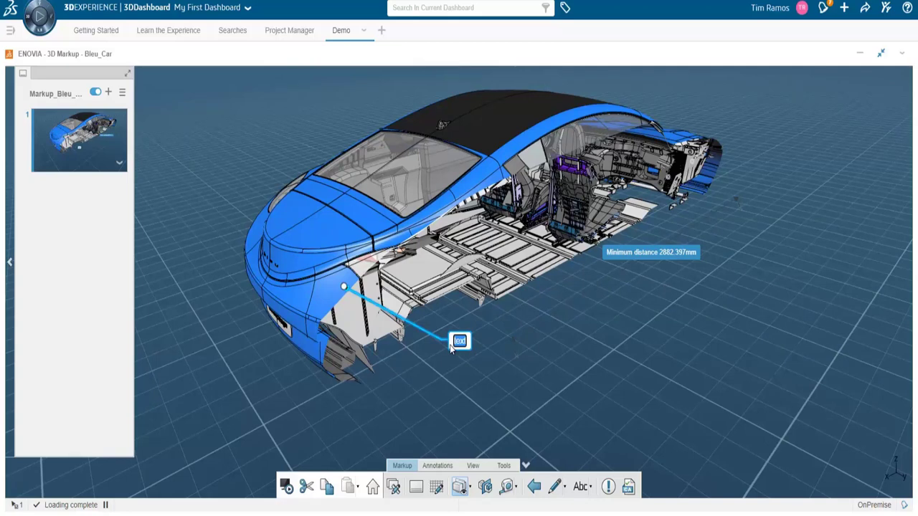
pyautogui.click(694, 394)
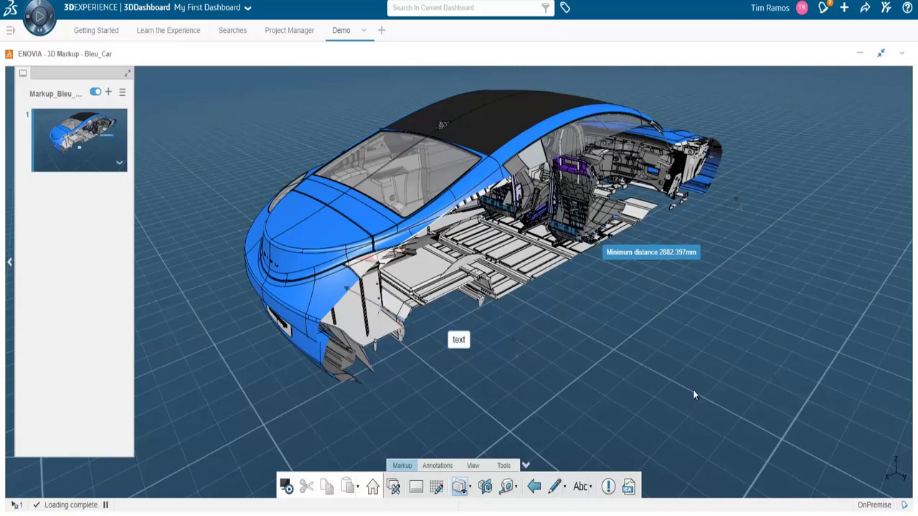
# Examine the leader end and text style options of the "text" annotation.
pyautogui.click(468, 342)
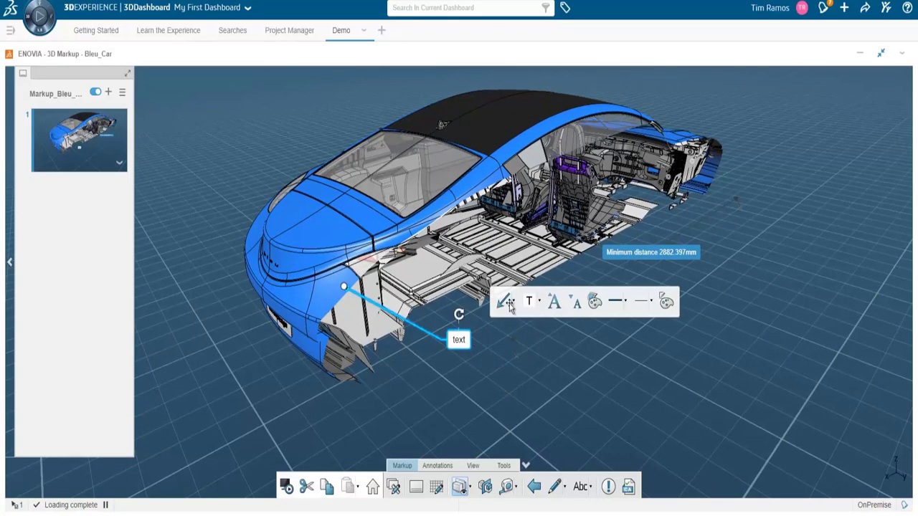
pyautogui.click(505, 302)
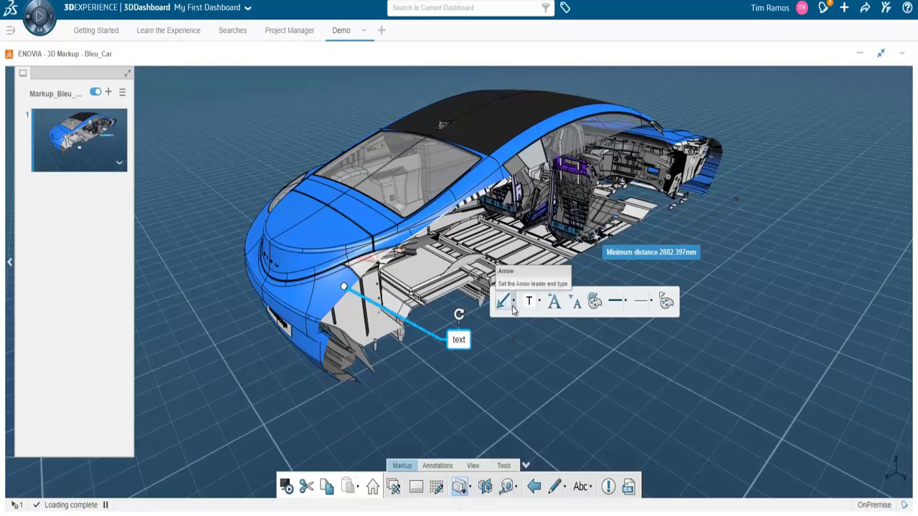
pyautogui.click(528, 307)
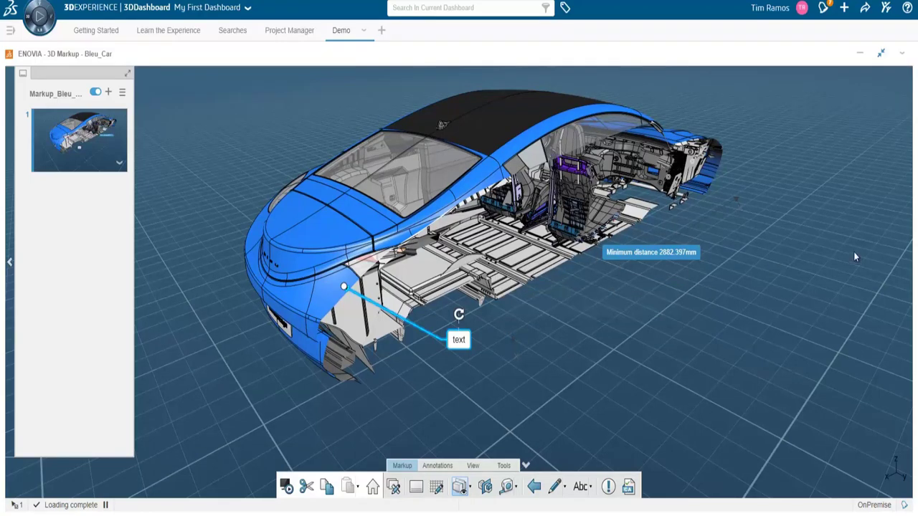
# Restore the 3D Markup widget to its normal size and delete the 3DPlay widget containing Markup_Sept_Webinar_Prt1 A.1.
pyautogui.click(881, 53)
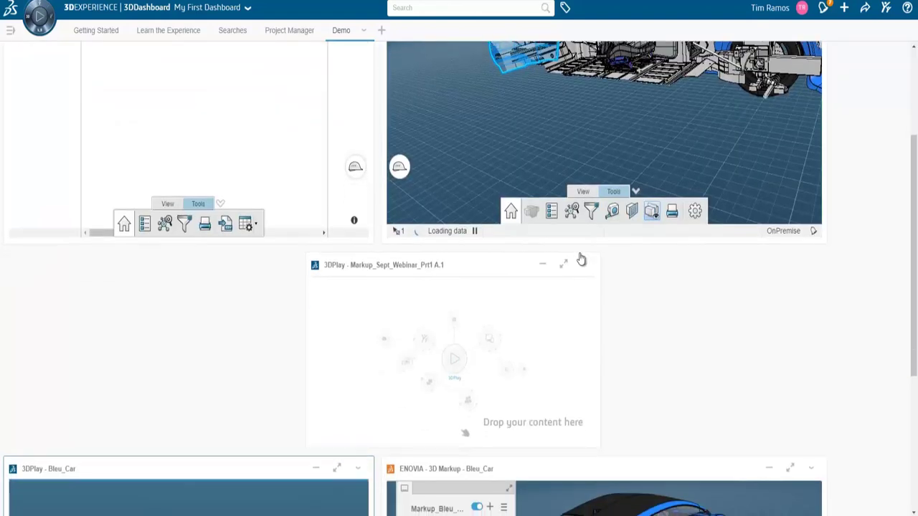
pyautogui.click(584, 266)
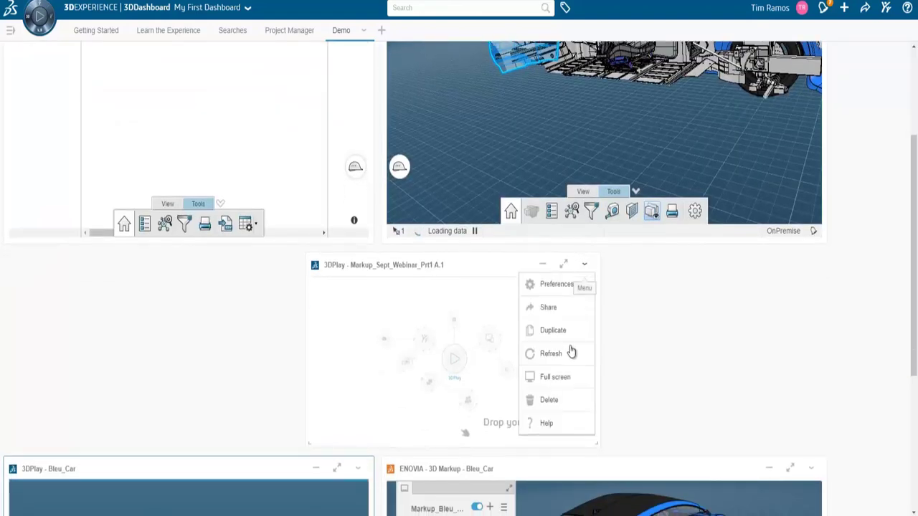
pyautogui.click(551, 400)
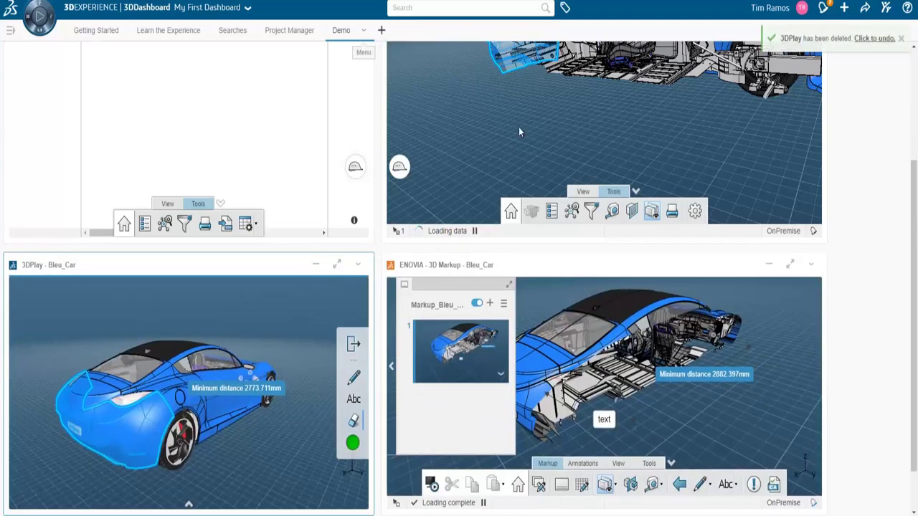
# Create a new dashboard tab and add a 3DPlay widget to it.
pyautogui.click(381, 30)
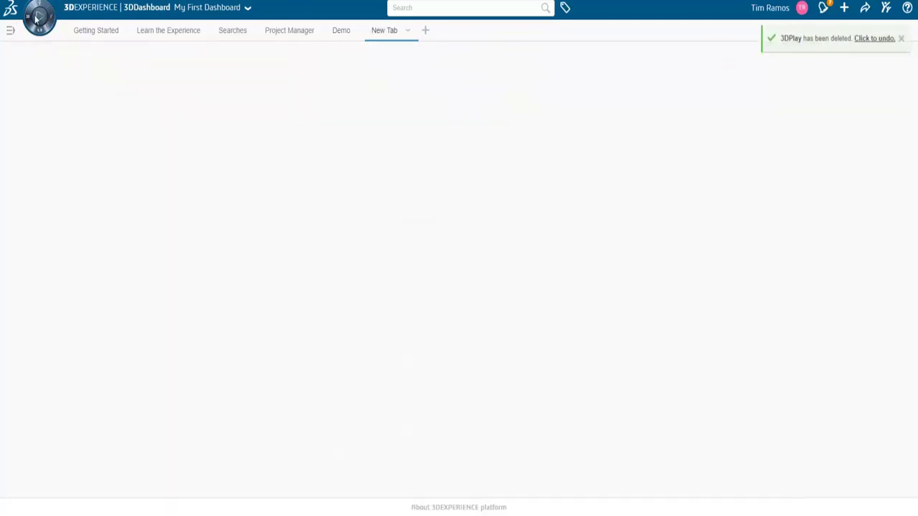
pyautogui.click(30, 14)
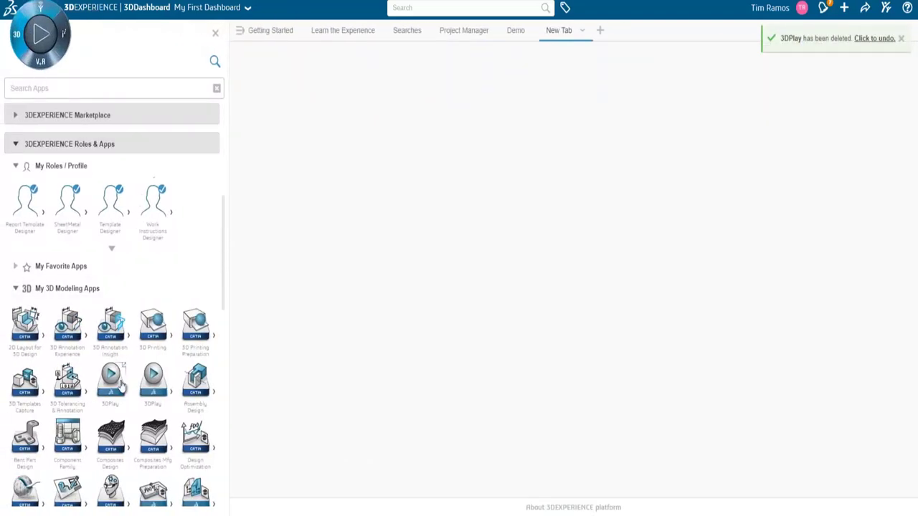
pyautogui.moveTo(120, 384); pyautogui.dragTo(364, 228)
# Filter My Content by the Markup type tag and load Markup_Bleu_Car A.1 into the new 3DPlay widget, maximized.
pyautogui.click(450, 8)
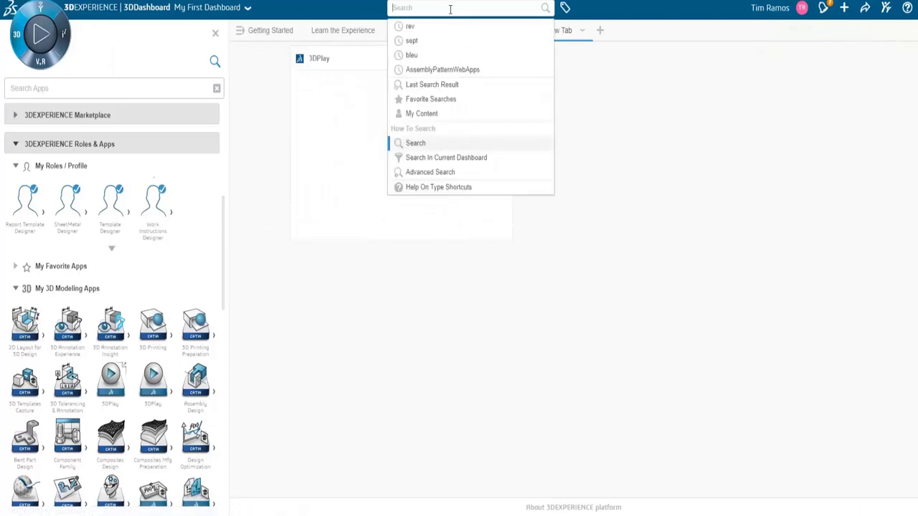
pyautogui.click(422, 113)
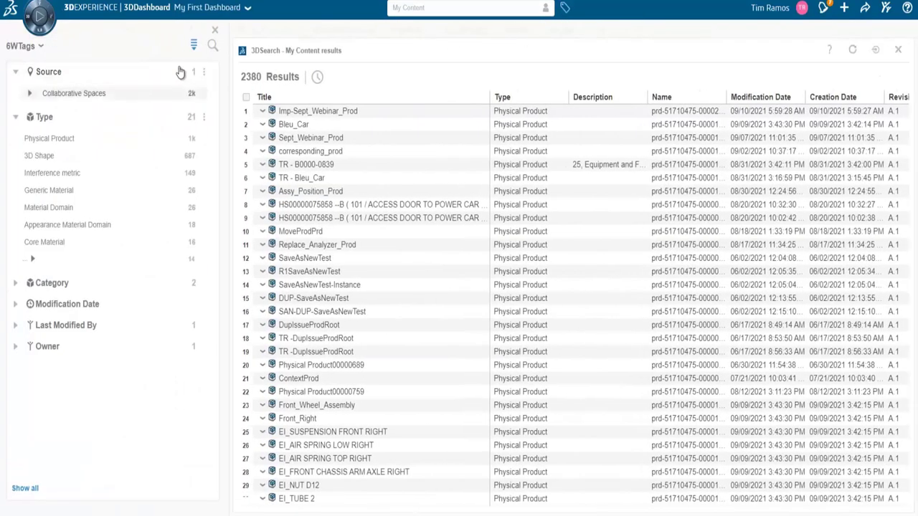
pyautogui.click(212, 46)
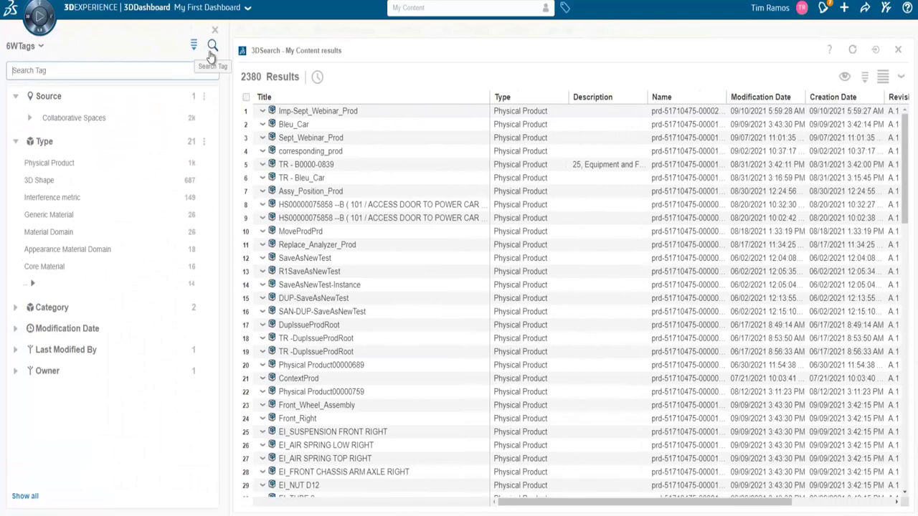
pyautogui.write('markup')
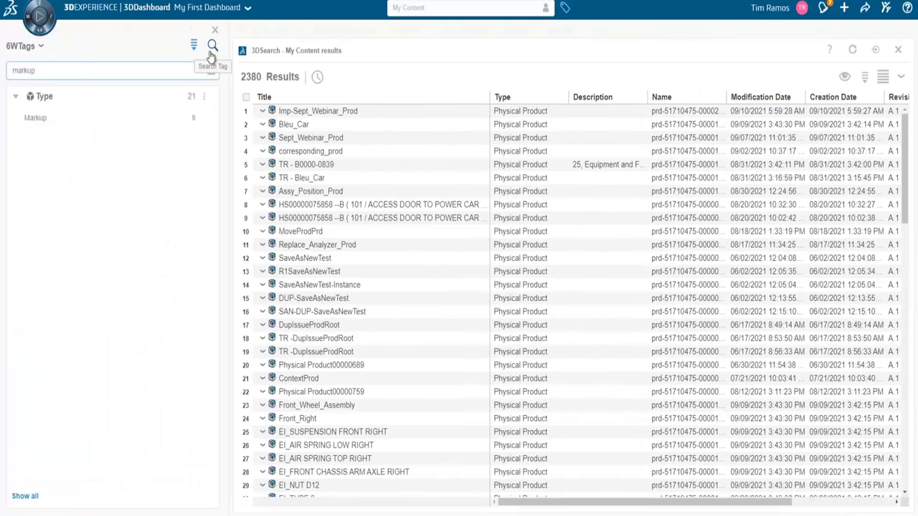
pyautogui.click(39, 126)
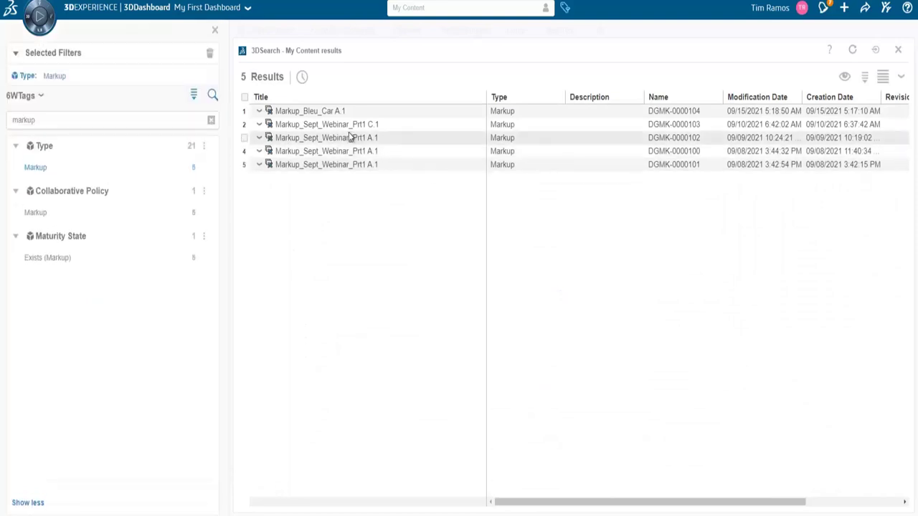
pyautogui.moveTo(322, 118); pyautogui.dragTo(291, 202)
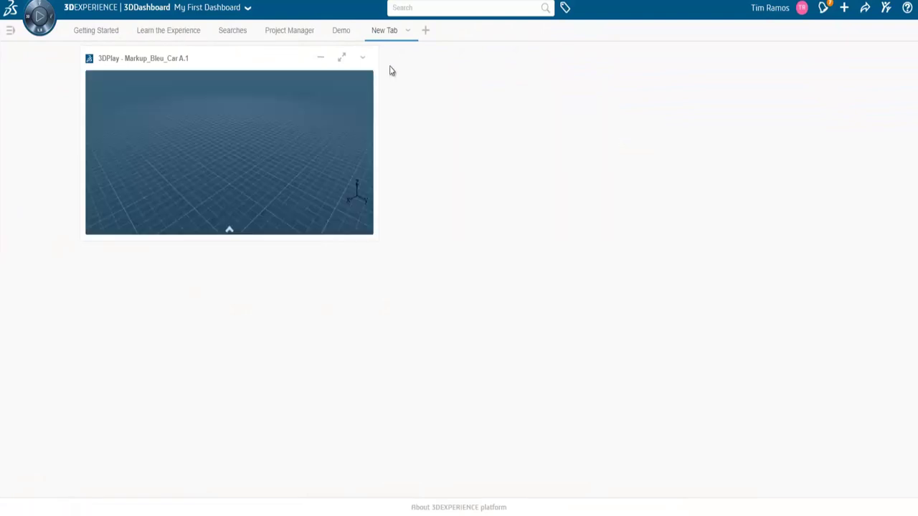
pyautogui.click(344, 57)
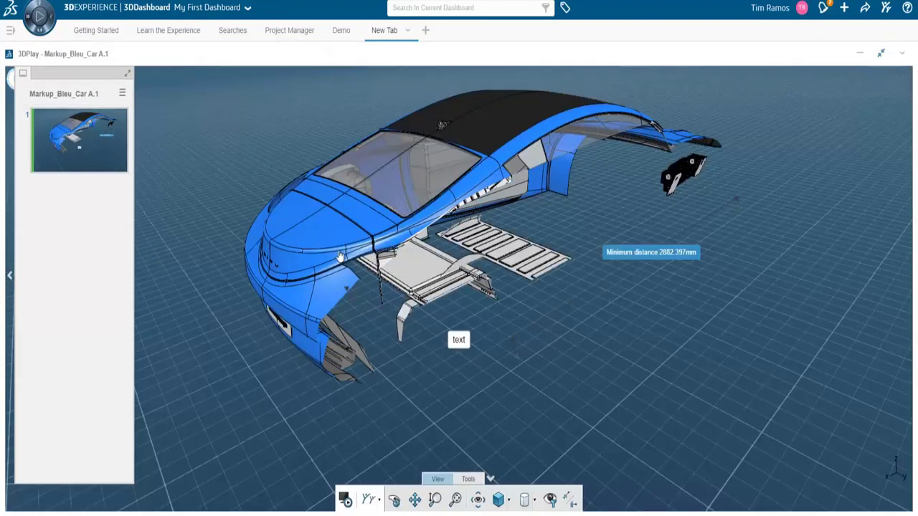
# Return to the Demo dashboard and exit the annotation mode of the 3DPlay widget containing Bleu_Car.
pyautogui.click(342, 32)
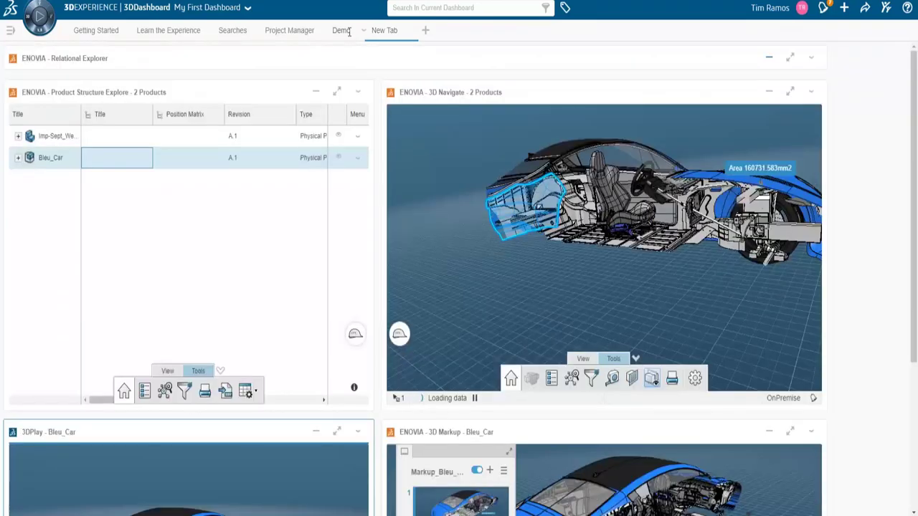
pyautogui.scroll(-5, 850, 284)
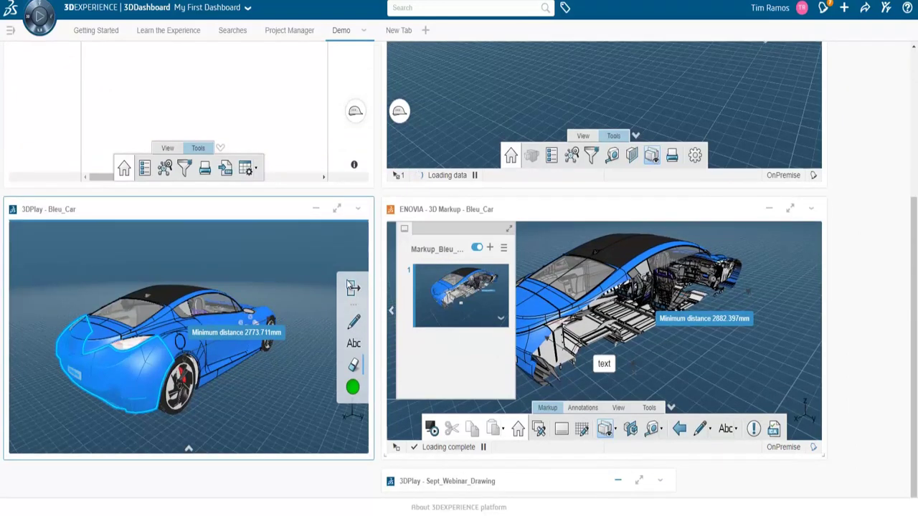
pyautogui.click(353, 288)
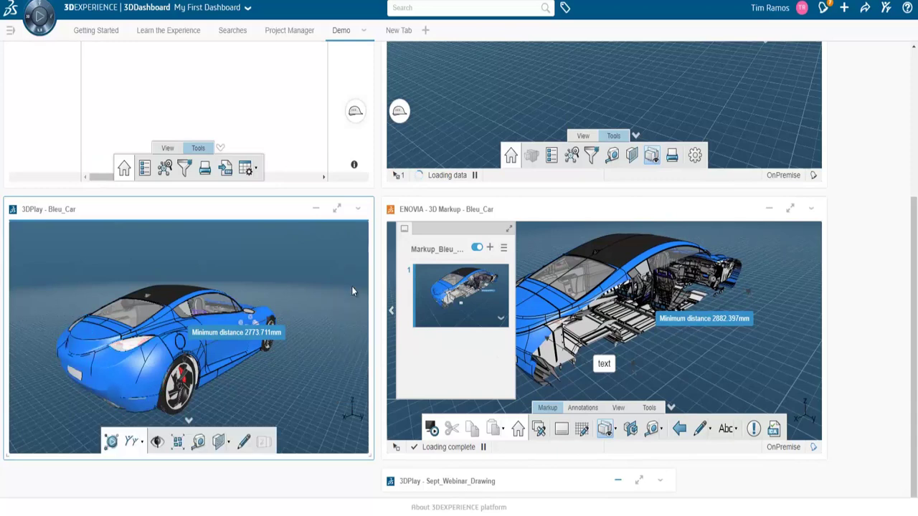
# Compare the sharing and screenshot options of 3DPlay with the Tools, Annotations and Markup commands of 3D Markup.
pyautogui.click(142, 442)
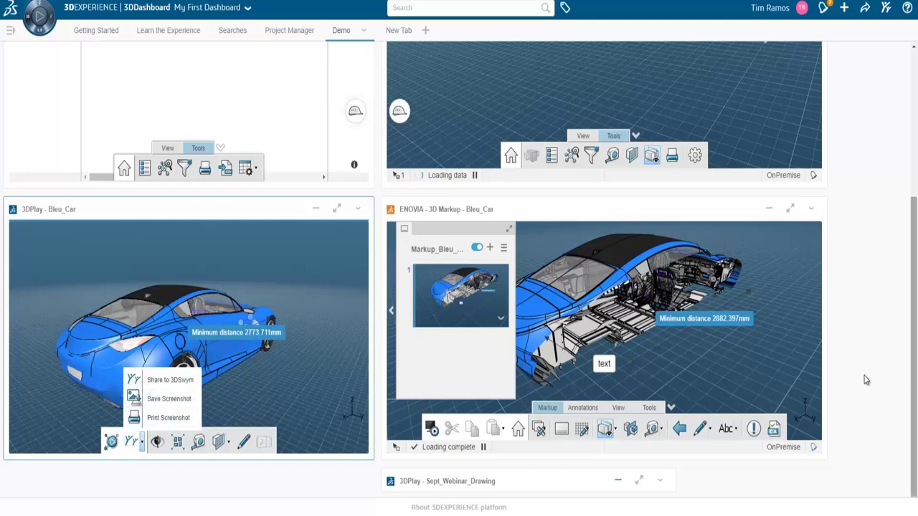
pyautogui.click(650, 411)
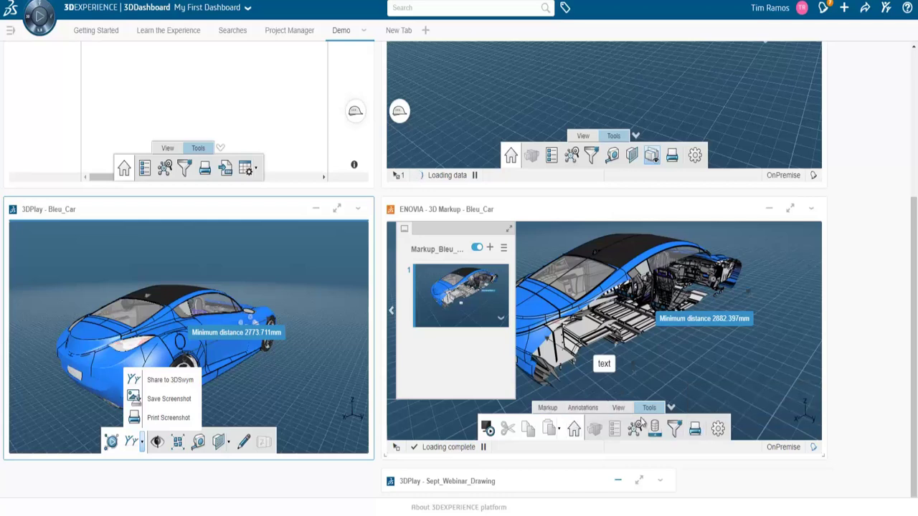
pyautogui.click(571, 409)
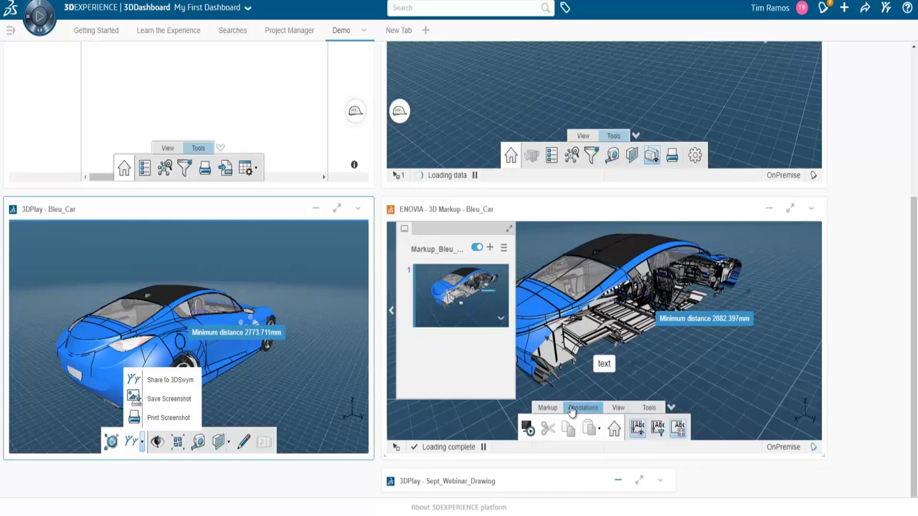
pyautogui.click(548, 408)
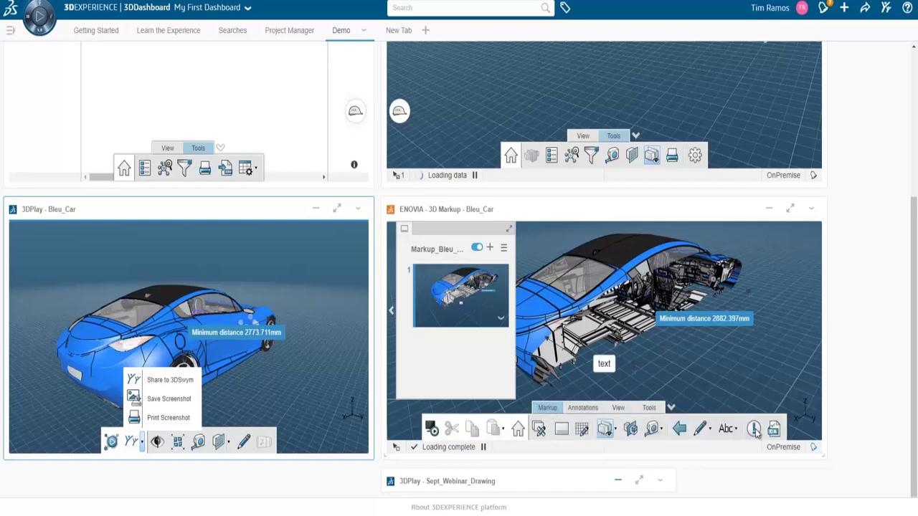
# Maximize the 3D Markup widget of Bleu_Car and examine the Generate Issue command and the CA command beside it.
pyautogui.click(789, 209)
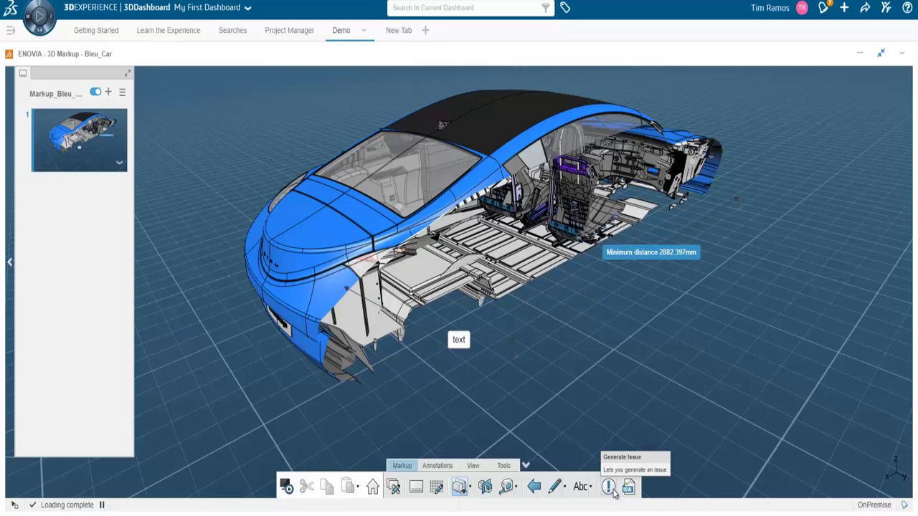
pyautogui.click(609, 487)
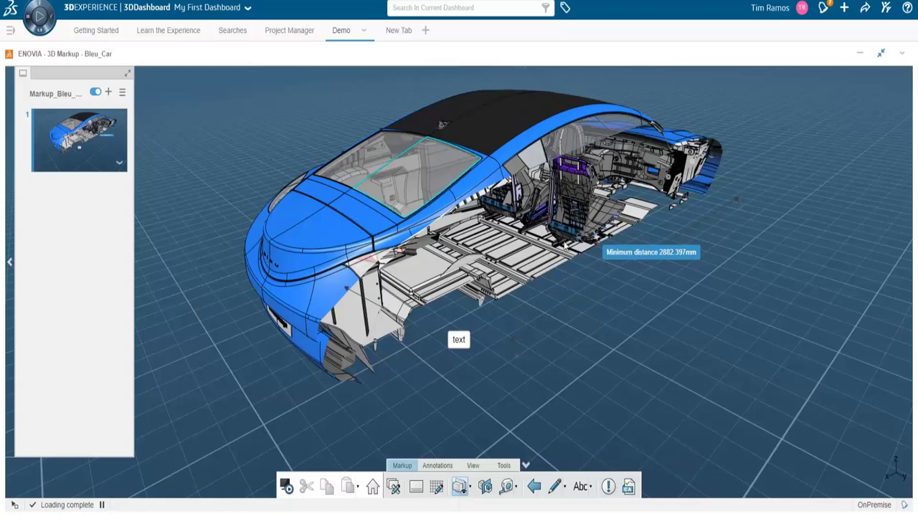
pyautogui.click(648, 251)
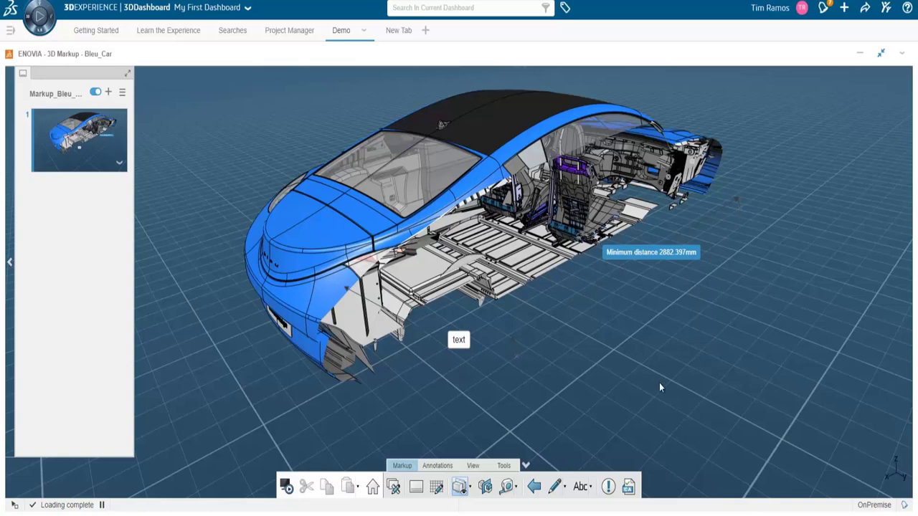
pyautogui.click(628, 488)
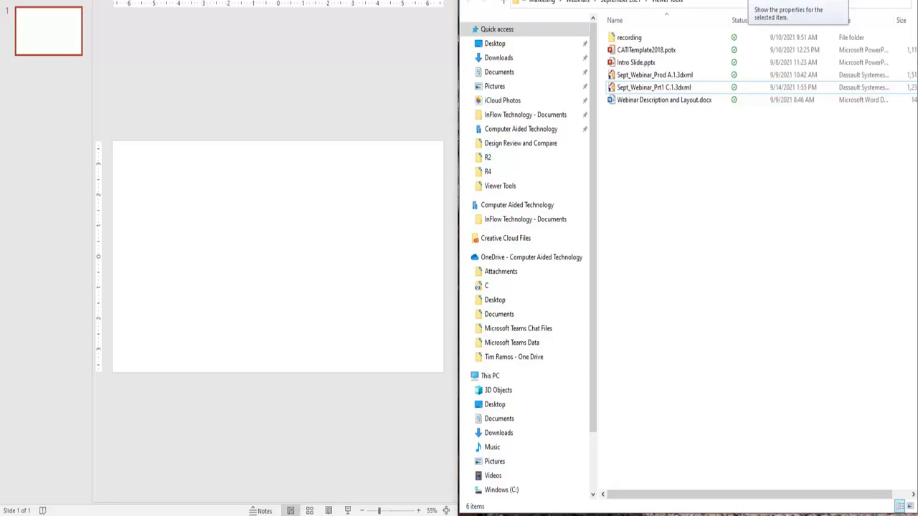
# Open Sept_Webinar_Prt1 C.1.3dxml from the Viewer Tools folder with the 3D XML Player.
pyautogui.click(670, 88)
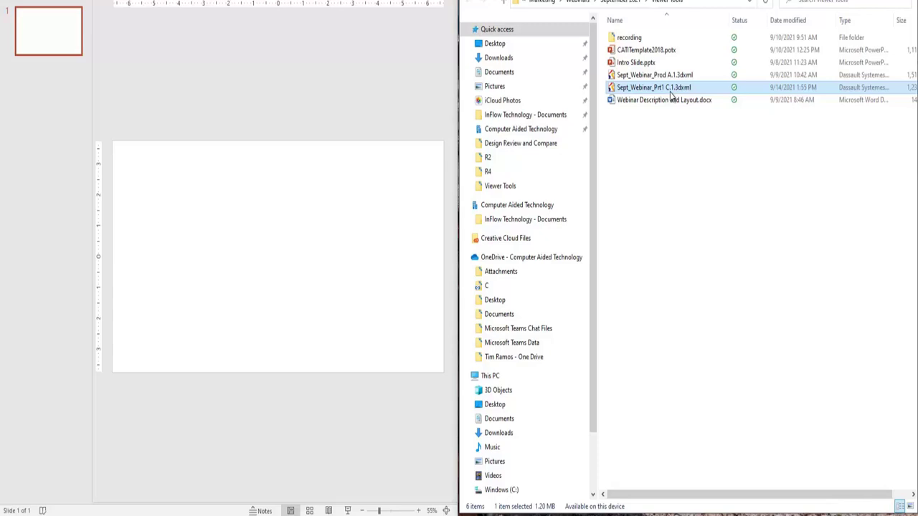
pyautogui.doubleClick(670, 88)
pyautogui.rightClick(670, 88)
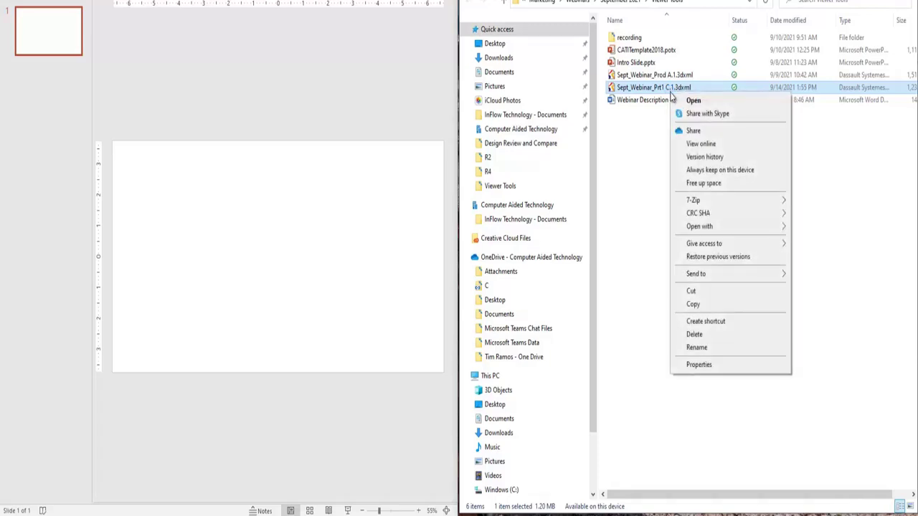
pyautogui.moveTo(724, 226)
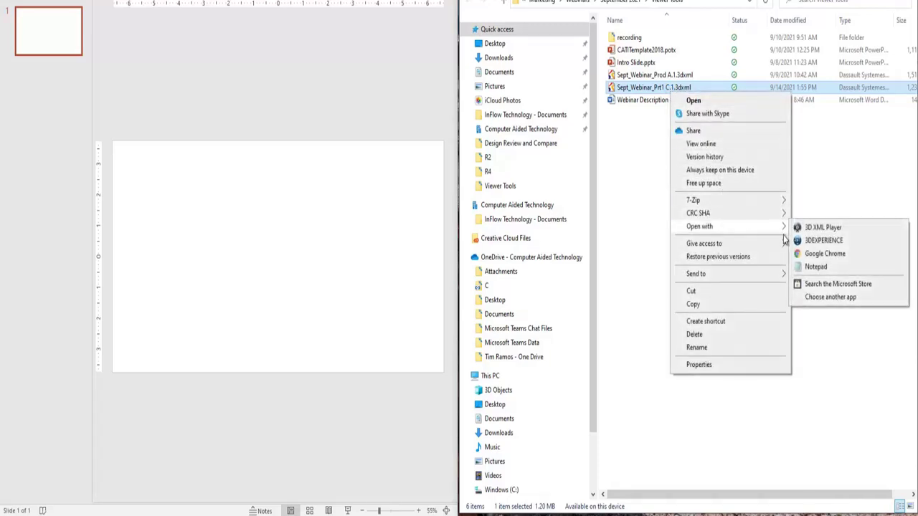
pyautogui.click(851, 229)
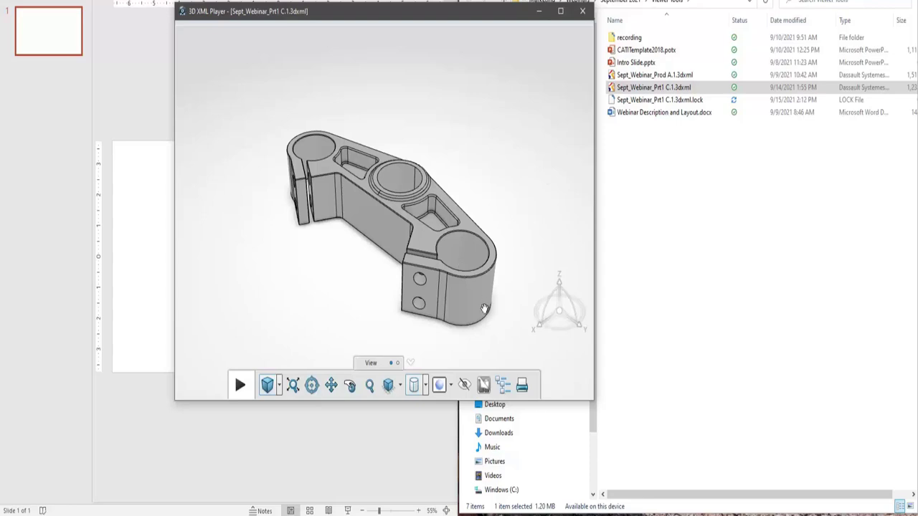
# Rotate the part to see it from another angle and examine the available shading styles and background ambiences.
pyautogui.moveTo(488, 310); pyautogui.dragTo(571, 315)
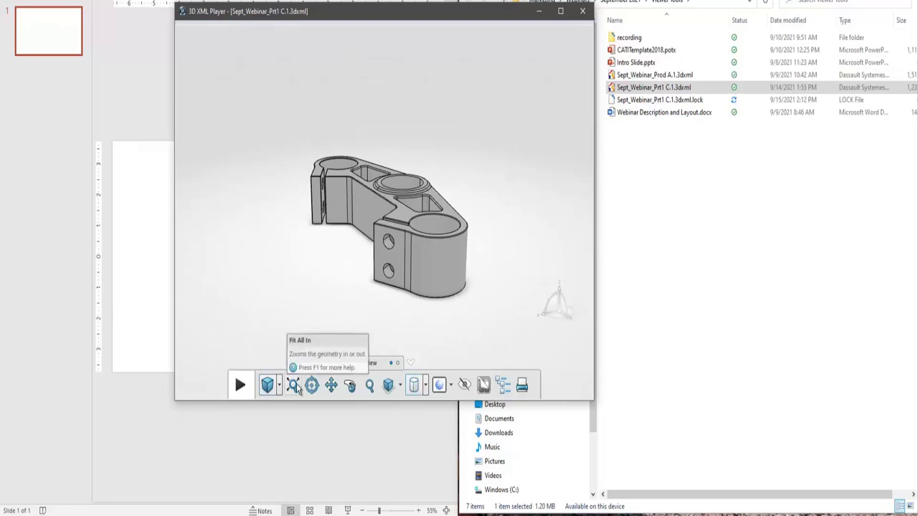
pyautogui.click(428, 387)
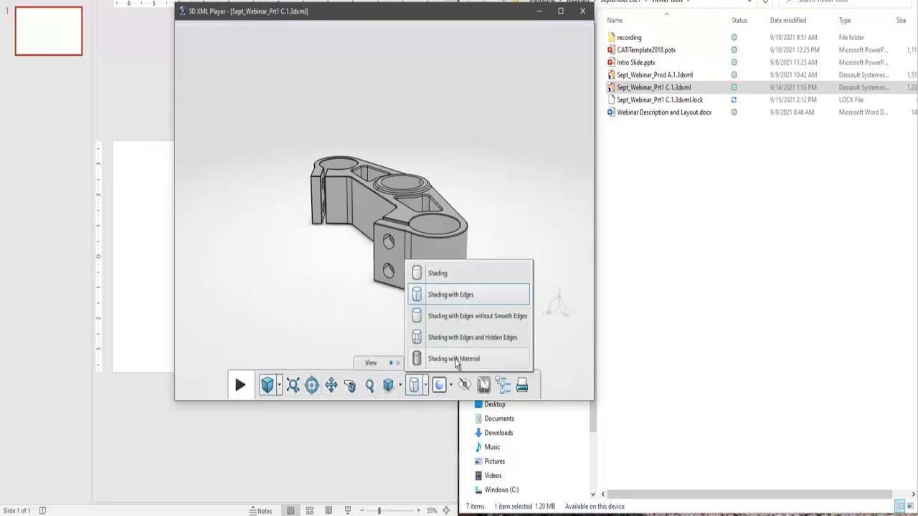
pyautogui.click(450, 386)
pyautogui.click(451, 386)
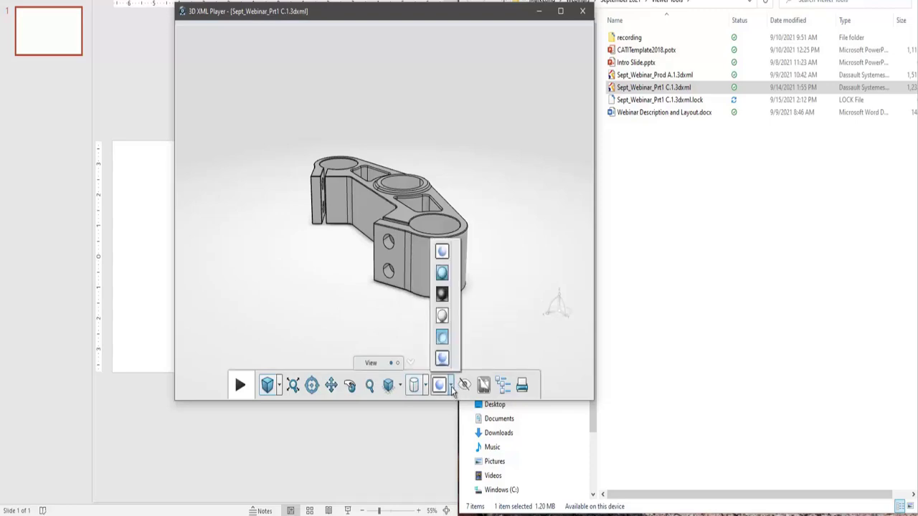
# Show the part's list of captures and display the CLAMP_SIDE capture and the one below it.
pyautogui.click(503, 387)
pyautogui.click(245, 63)
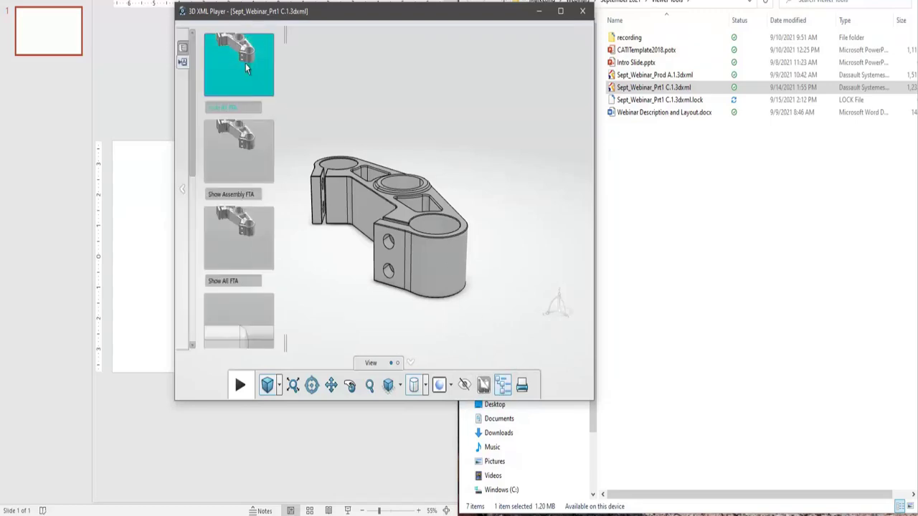
pyautogui.click(239, 170)
pyautogui.scroll(-4, 240, 190)
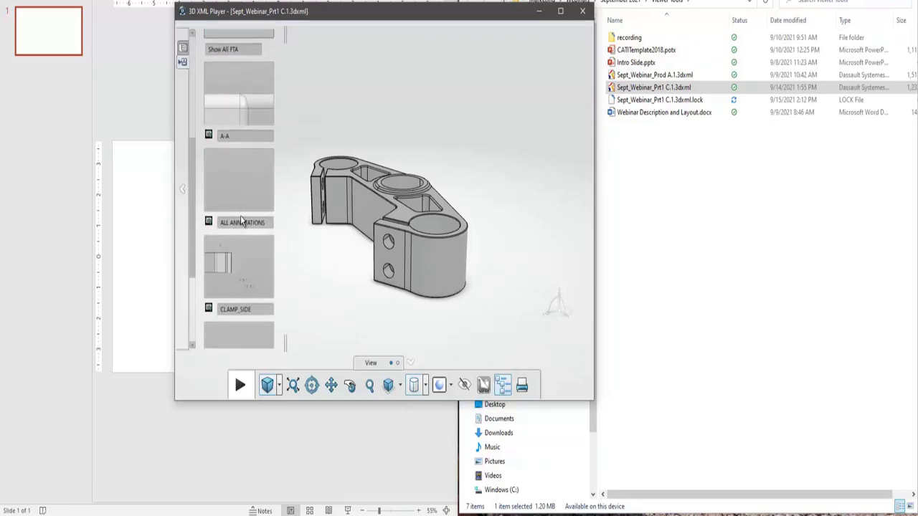
pyautogui.click(242, 222)
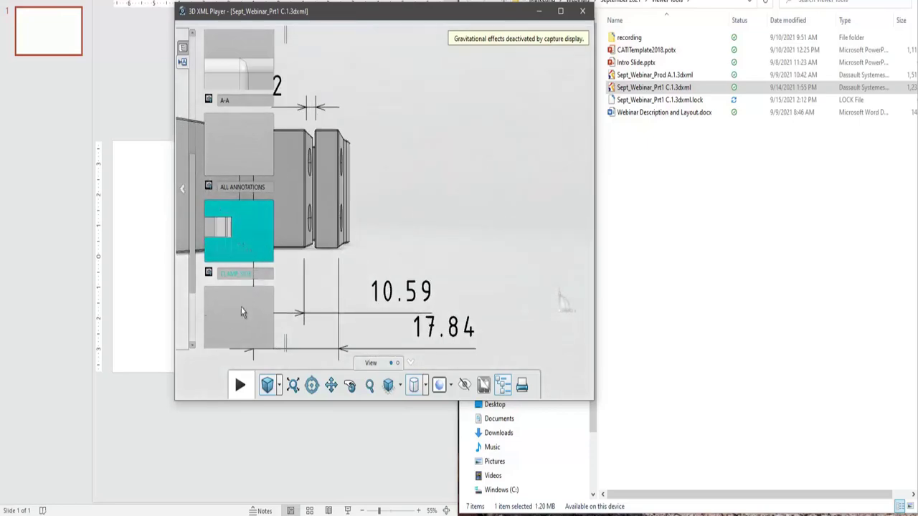
pyautogui.click(242, 316)
# Display the A-A section capture, display the ALL ANNOTATIONS capture, and close the 3D XML Player.
pyautogui.click(222, 139)
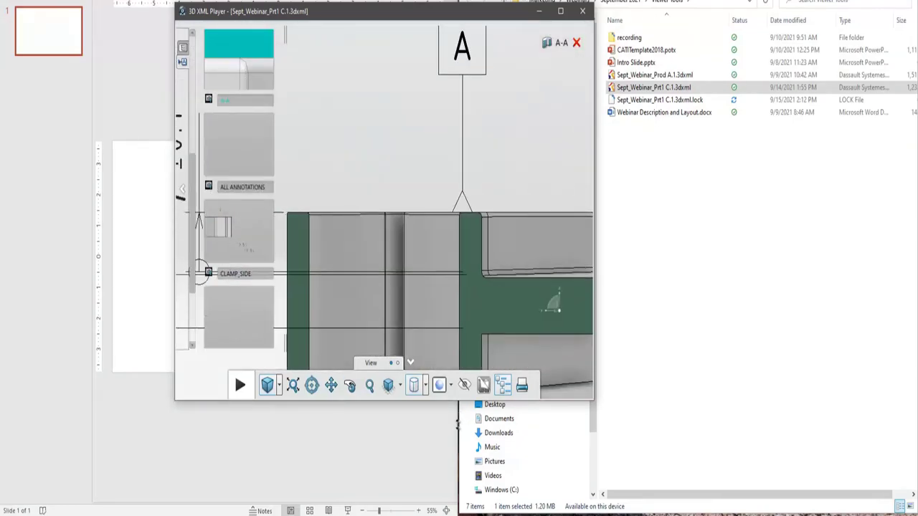
pyautogui.click(552, 47)
pyautogui.click(261, 139)
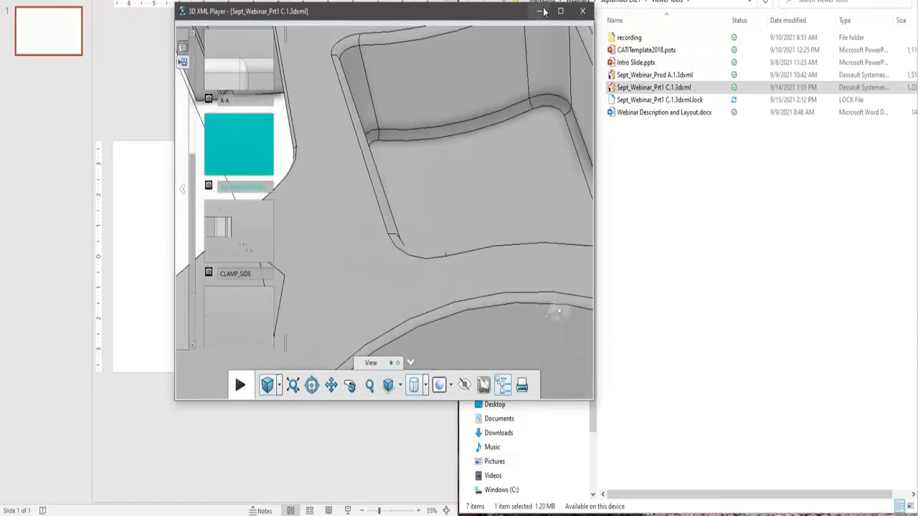
pyautogui.click(584, 12)
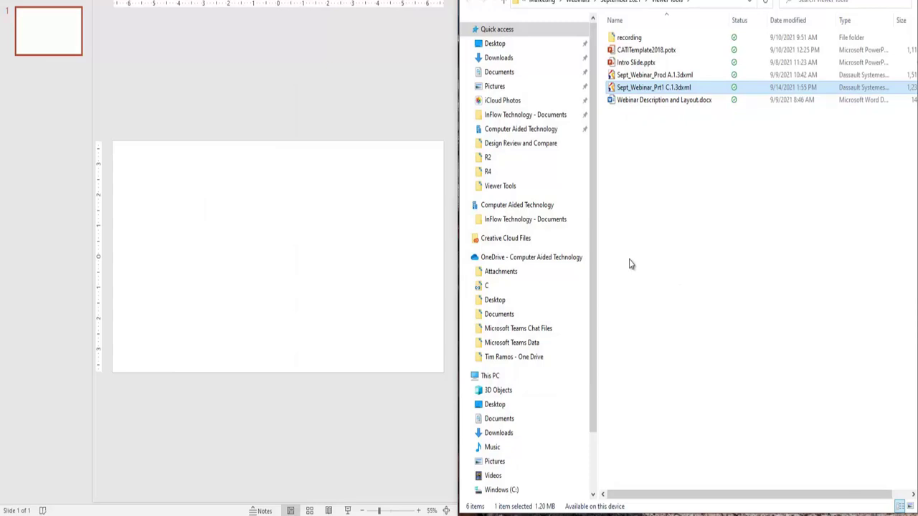
pyautogui.rightClick(661, 89)
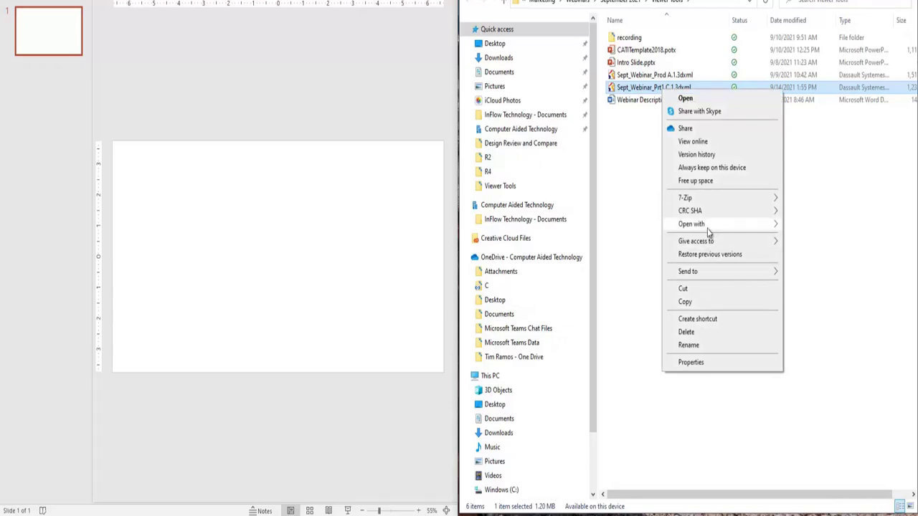
pyautogui.moveTo(710, 228)
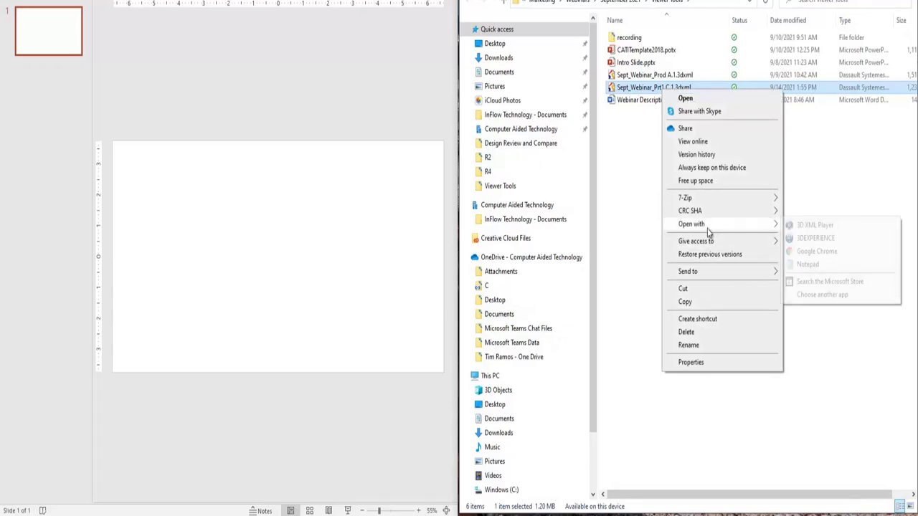
pyautogui.click(810, 225)
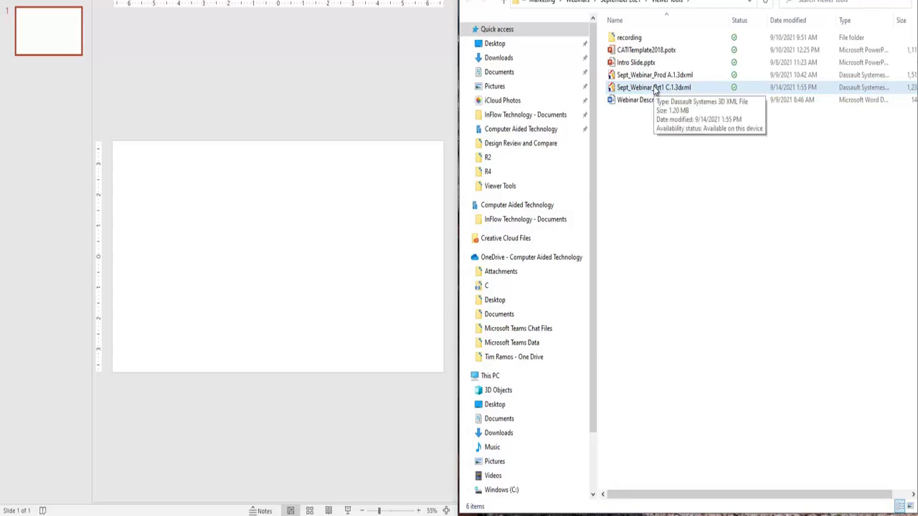
# Embed Sept_Webinar_Prt1 C.1.3dxml in the blank PowerPoint slide, move the object fully onto the slide, and maximize PowerPoint.
pyautogui.moveTo(653, 87); pyautogui.dragTo(326, 268)
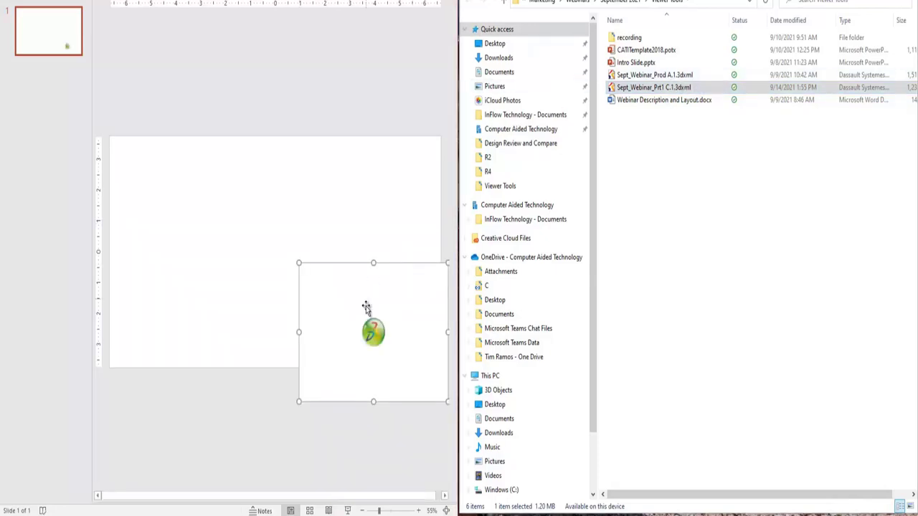
pyautogui.moveTo(367, 310); pyautogui.dragTo(256, 241)
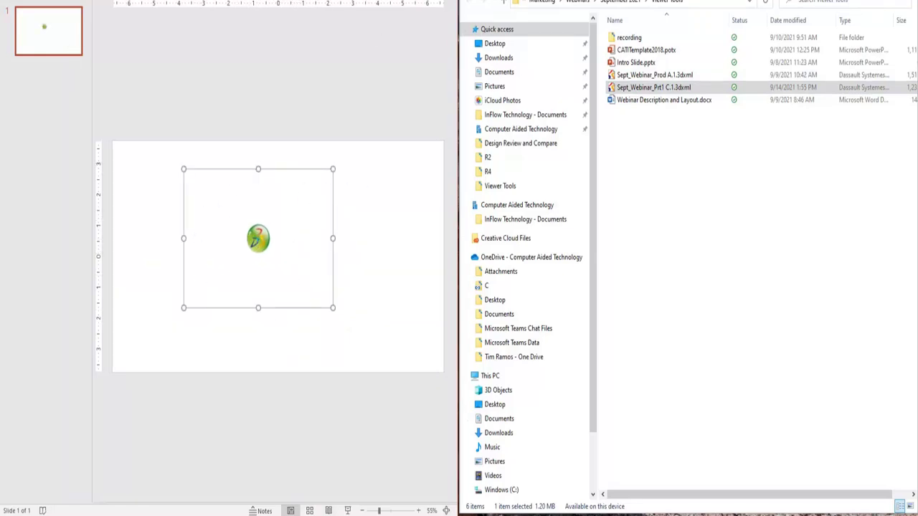
pyautogui.press('super+Up')
# Enlarge the embedded 3D object to cover most of the slide's height and place it around the slide's centre.
pyautogui.moveTo(516, 199); pyautogui.dragTo(370, 149)
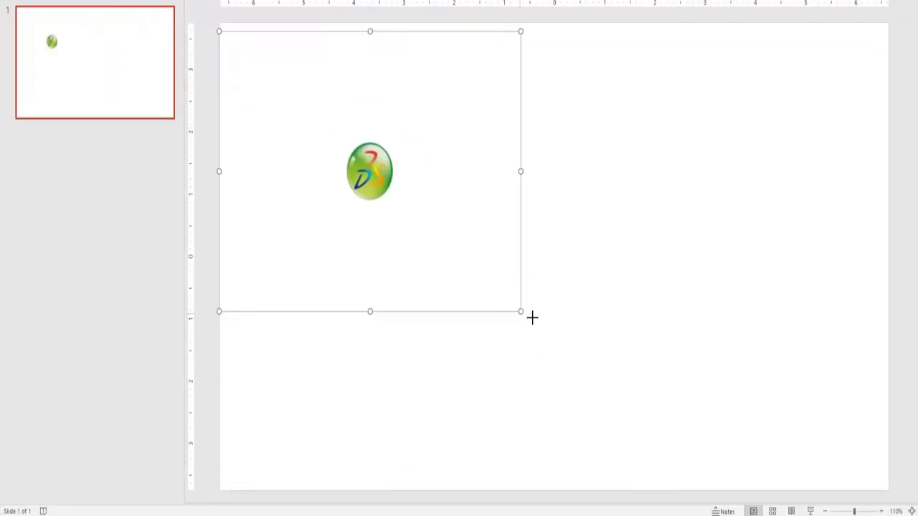
pyautogui.moveTo(521, 312); pyautogui.dragTo(639, 319)
pyautogui.moveTo(518, 241); pyautogui.dragTo(640, 265)
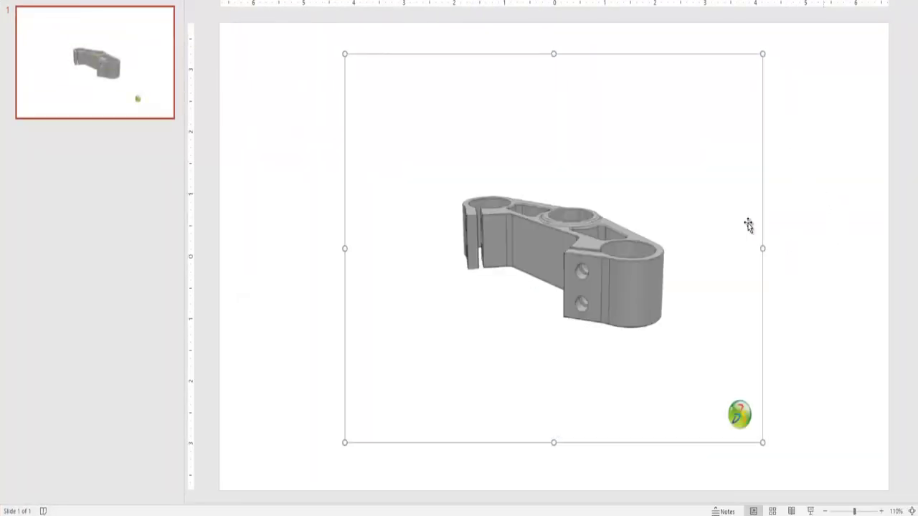
# Activate the embedded 3D part on the slide and choose its A-A capture.
pyautogui.click(613, 302)
pyautogui.click(408, 347)
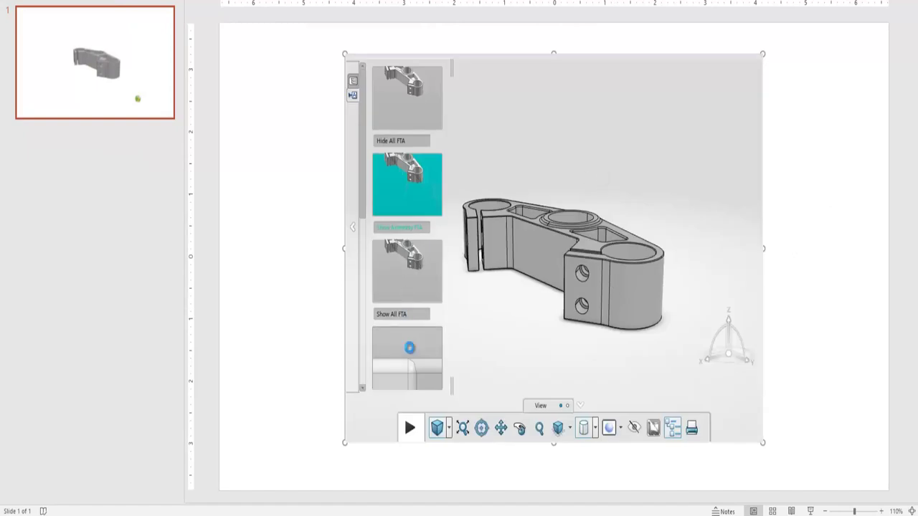